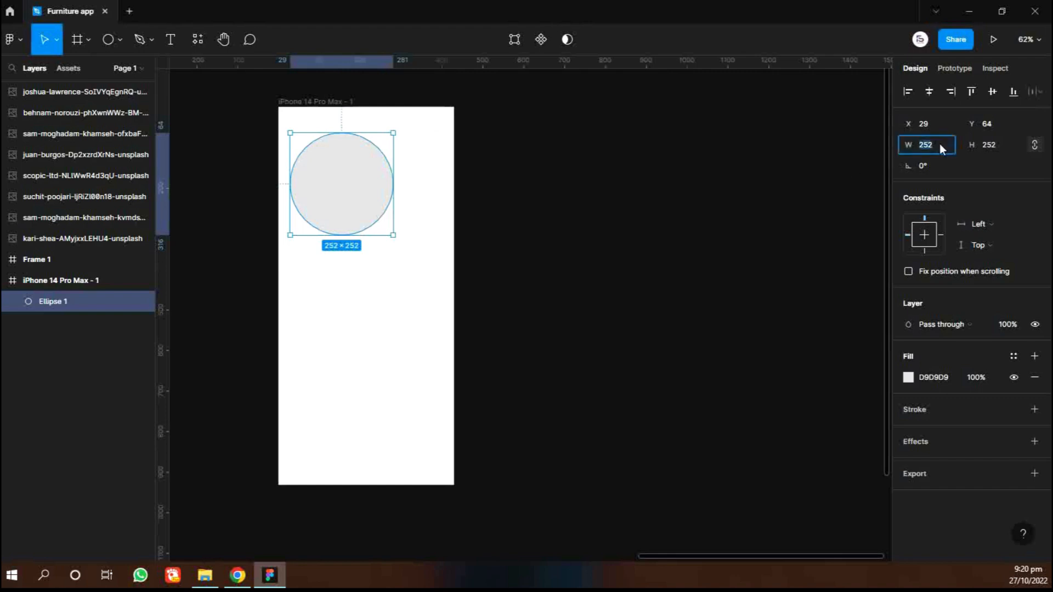
- Resize the circle to 357 × 357 and move it partly past the phone frame's left edge at X -78, Y 22
text(357)
click(988, 149)
click(747, 233)
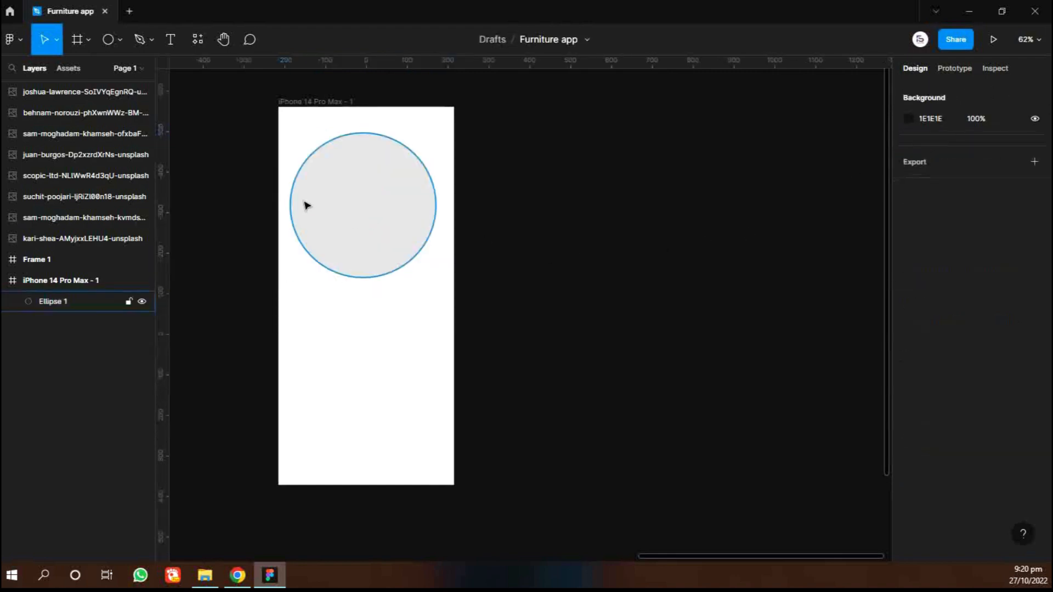
drag(306, 205, 318, 185)
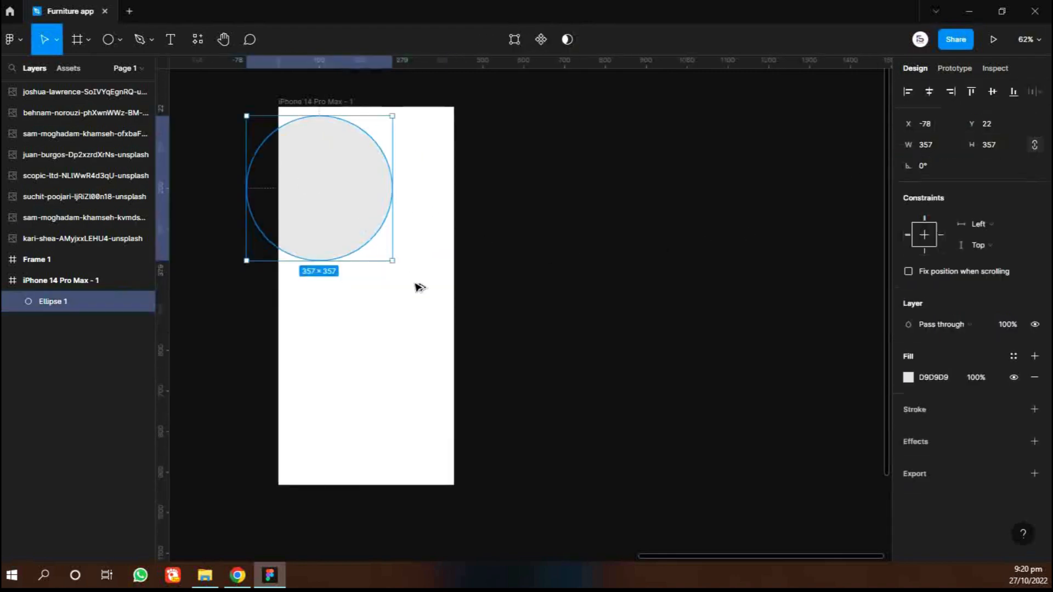
- Draw a second circle sized 212 × 212 and place it below and right of the first at X 205, Y 340
key(o)
mouse_move(392, 283)
mouse_down()
mouse_move(460, 352)
mouse_move(440, 325)
mouse_up()
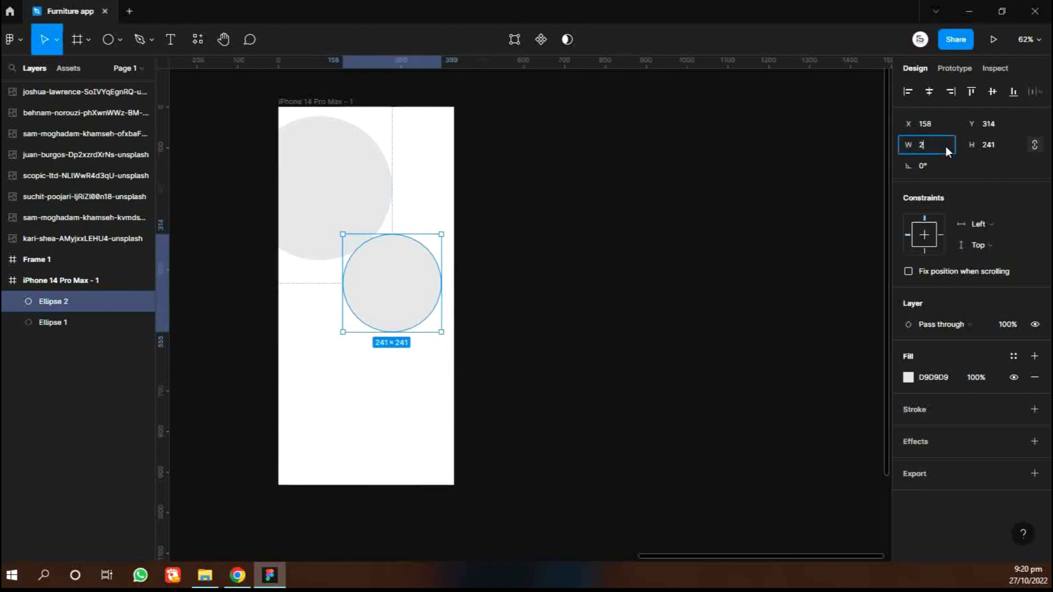
key(Return)
drag(404, 279, 423, 289)
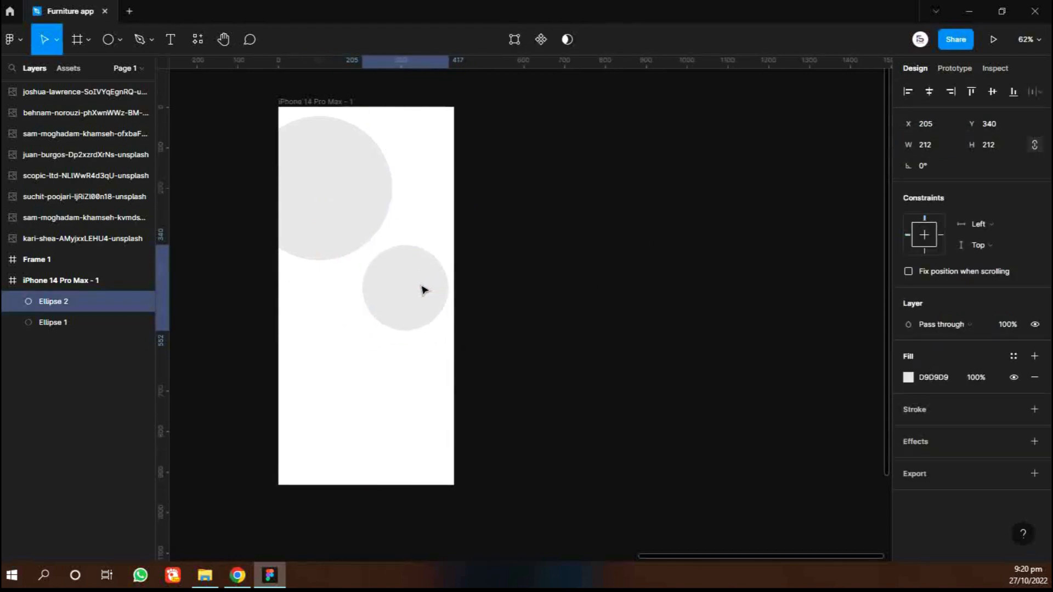
click(591, 305)
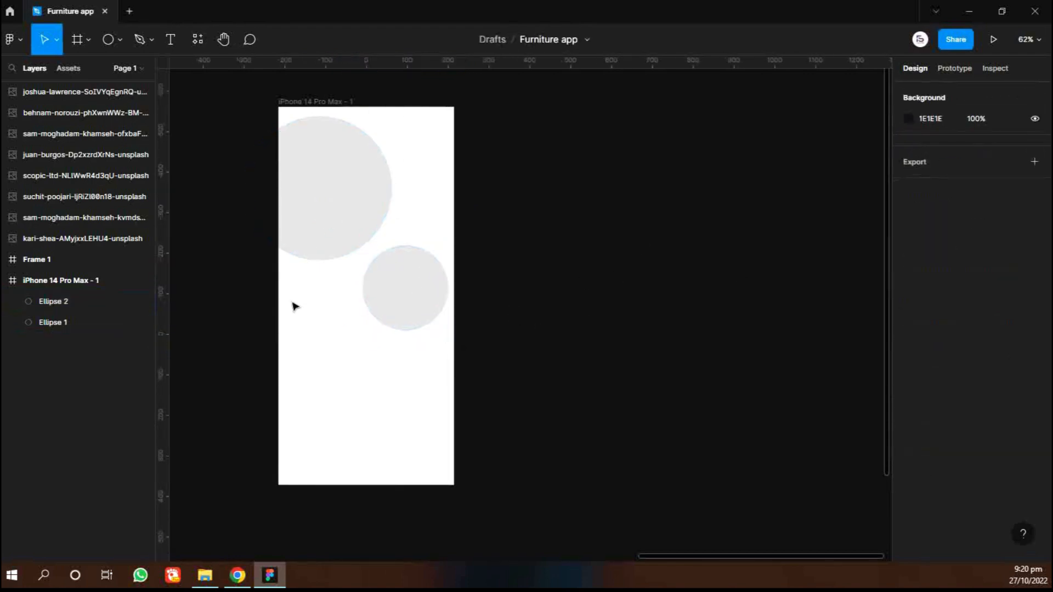
- Duplicate the black chair photo and the white chair with palm photo into the empty canvas area above the phone frame
scroll(293, 305, left, 5)
scroll(292, 302, down, 3)
scroll(383, 337, left, 6)
click(368, 290)
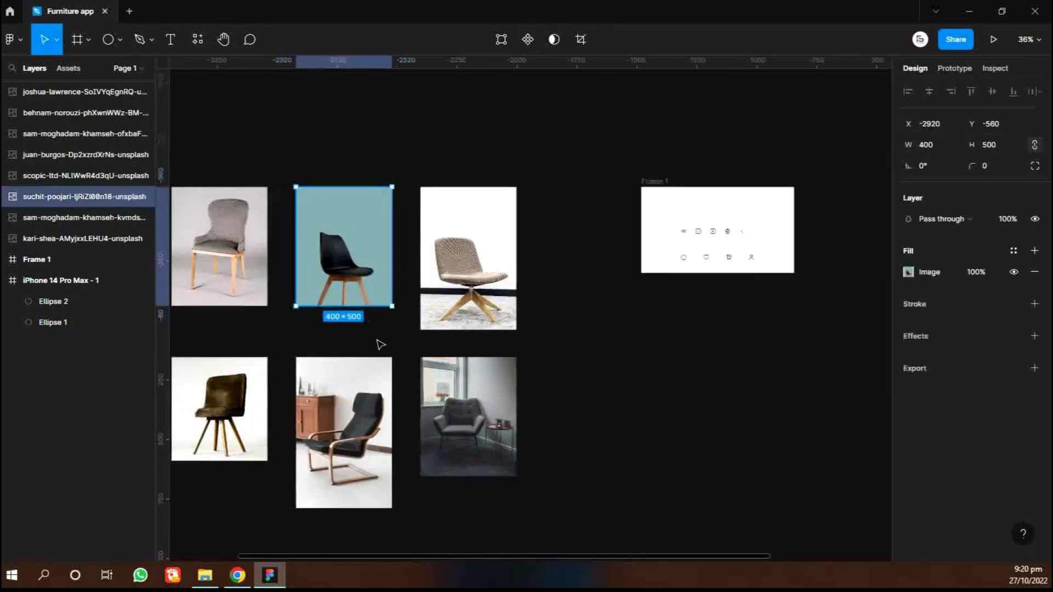
scroll(376, 344, left, 2)
shift+click(261, 258)
scroll(369, 289, down, 4)
alt+drag(357, 288, 758, 228)
scroll(756, 224, right, 3)
click(654, 291)
scroll(668, 295, up, 3)
scroll(663, 254, up, 2)
scroll(647, 258, right, 2)
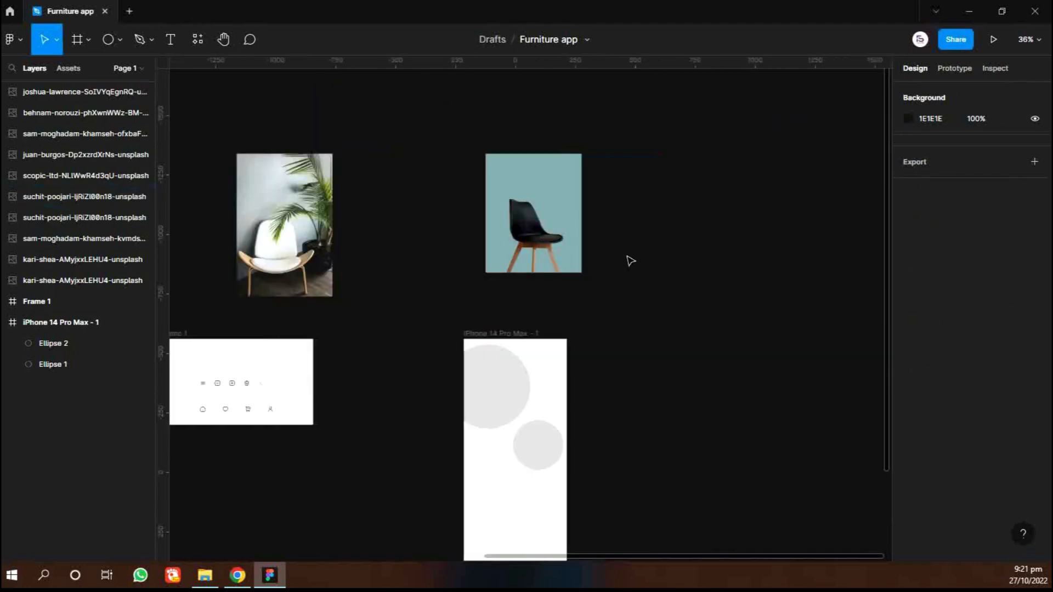
- Move the copied black chair photo into the phone frame and scale it down to about 148 × 185
drag(553, 222, 572, 427)
scroll(574, 431, up, 2)
alt+shift+drag(618, 513, 577, 460)
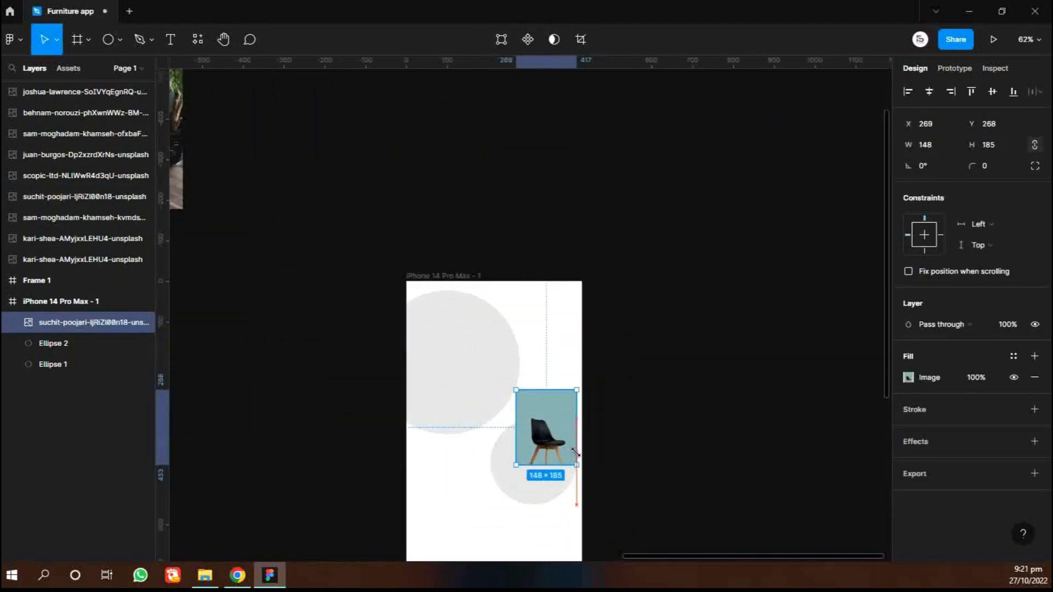
- Place the black chair photo over the smaller circle and mask it with that circle
drag(546, 418, 550, 455)
shift+click(504, 457)
click(542, 40)
scroll(555, 376, down, 2)
- Center the black chair photo inside its circular mask and enlarge it to 212 × 265
click(555, 376)
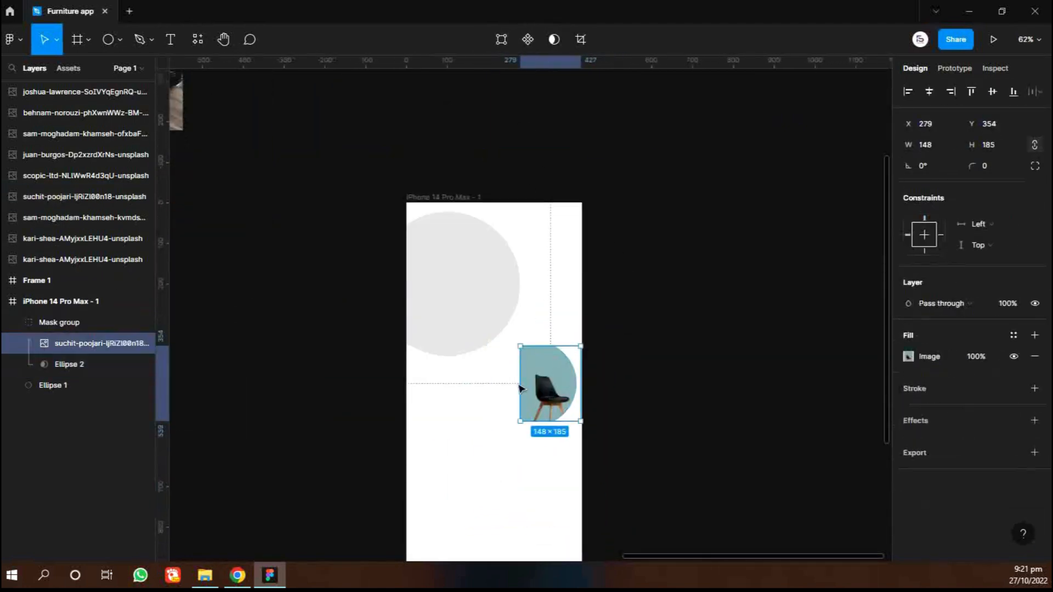
drag(549, 386, 532, 380)
alt+shift+drag(565, 416, 576, 425)
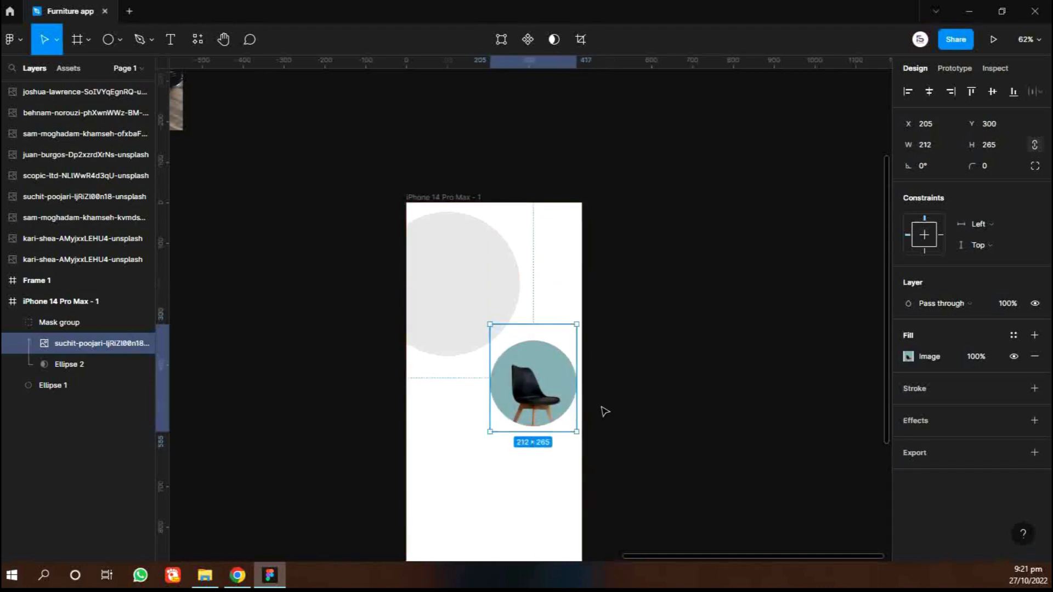
click(630, 407)
- Scale the copied white chair and palm photo down over the larger circle and mask it with that circle
scroll(416, 241, left, 3)
drag(283, 118, 721, 397)
drag(665, 326, 620, 287)
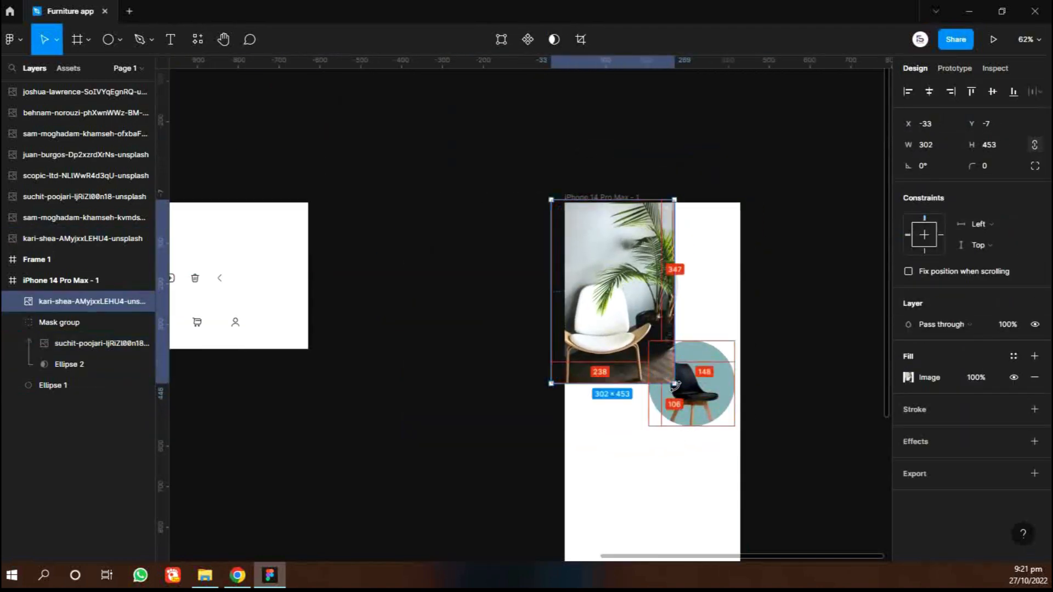
alt+shift+drag(675, 384, 682, 395)
drag(540, 186, 686, 284)
click(541, 39)
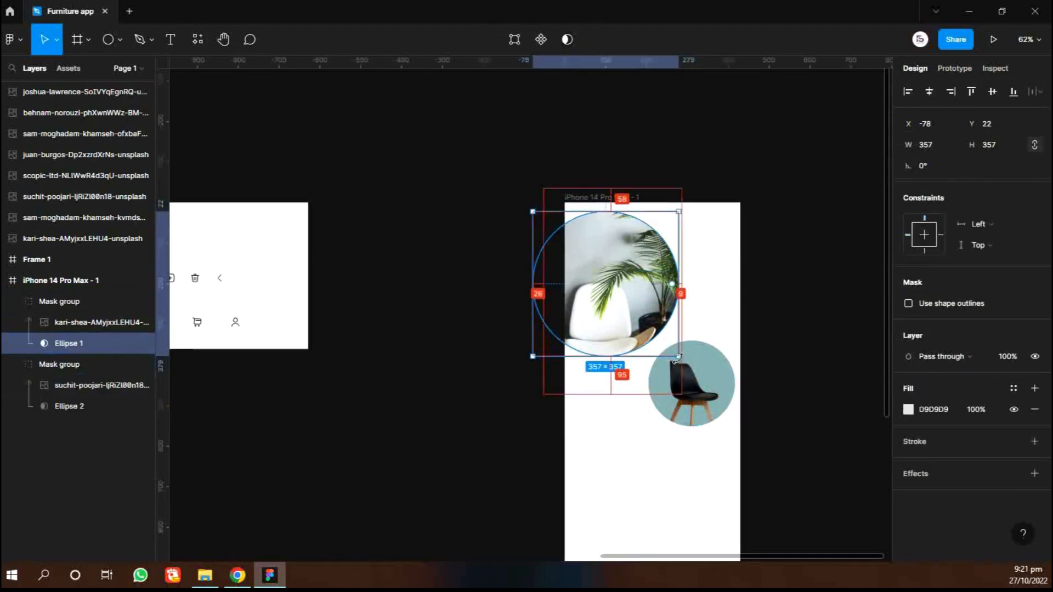
- Enlarge the larger circular mask proportionally from its center to about 439 × 439
alt+shift+drag(678, 356, 684, 361)
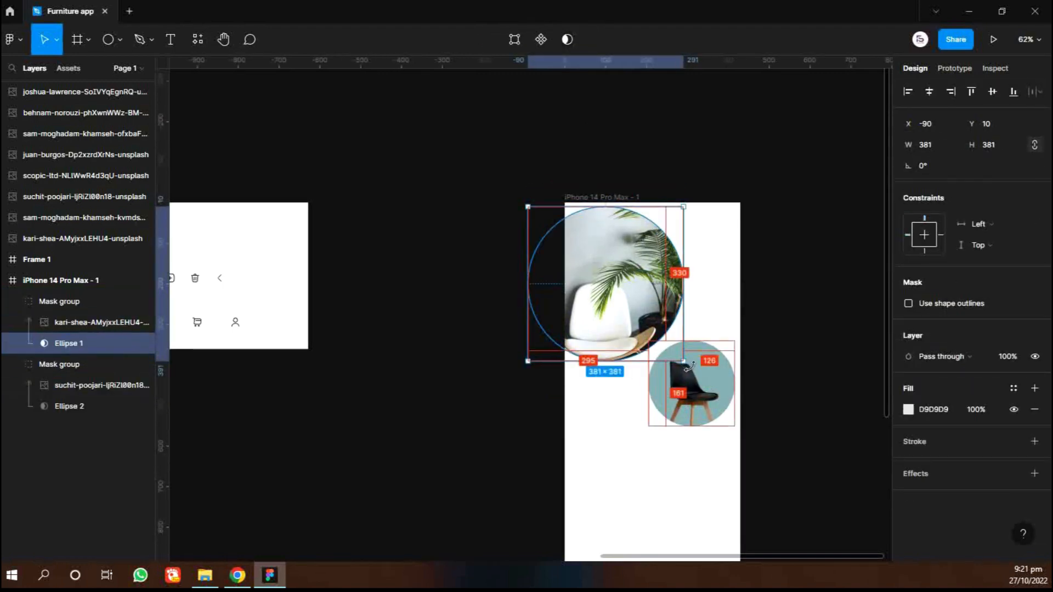
click(730, 288)
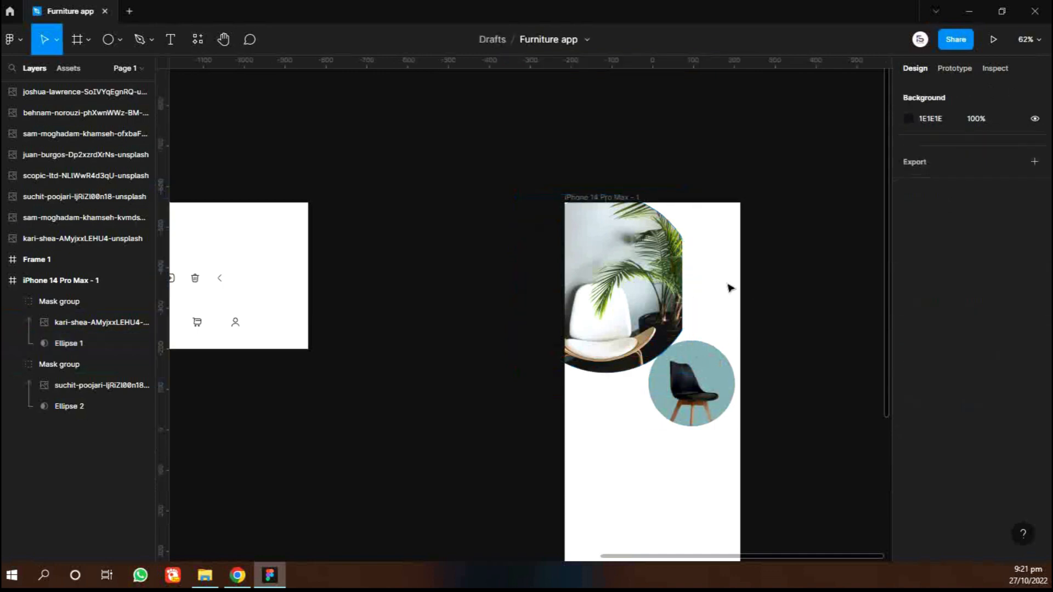
click(621, 271)
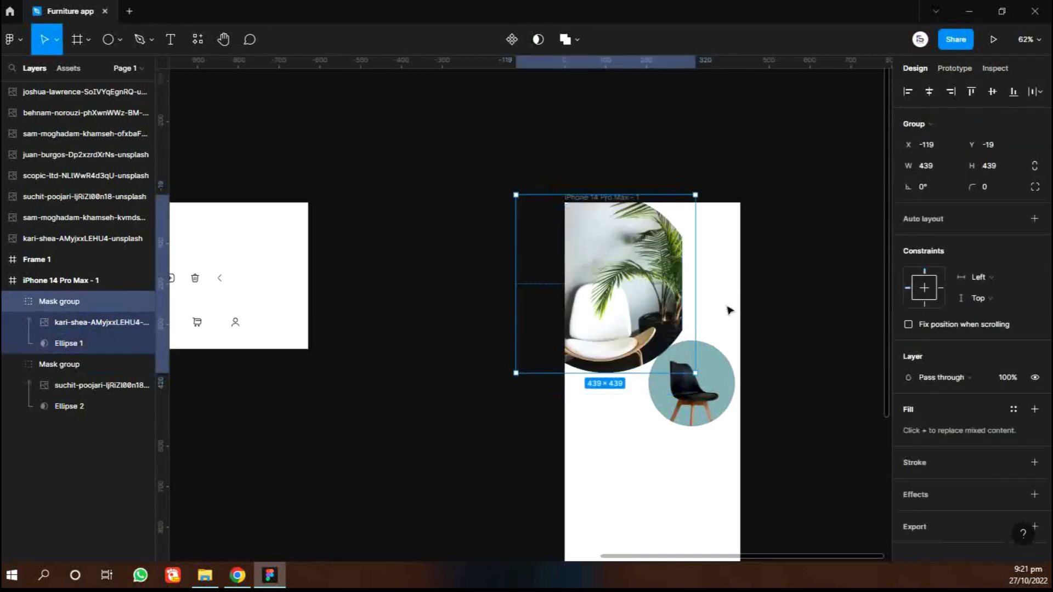
drag(668, 317, 668, 305)
drag(696, 360, 703, 407)
key(ctrl+z)
key(ctrl+z)
- Enlarge the palm photo inside its mask to 440 × 660 and shift it up so the white chair fits the circle
double_click(662, 310)
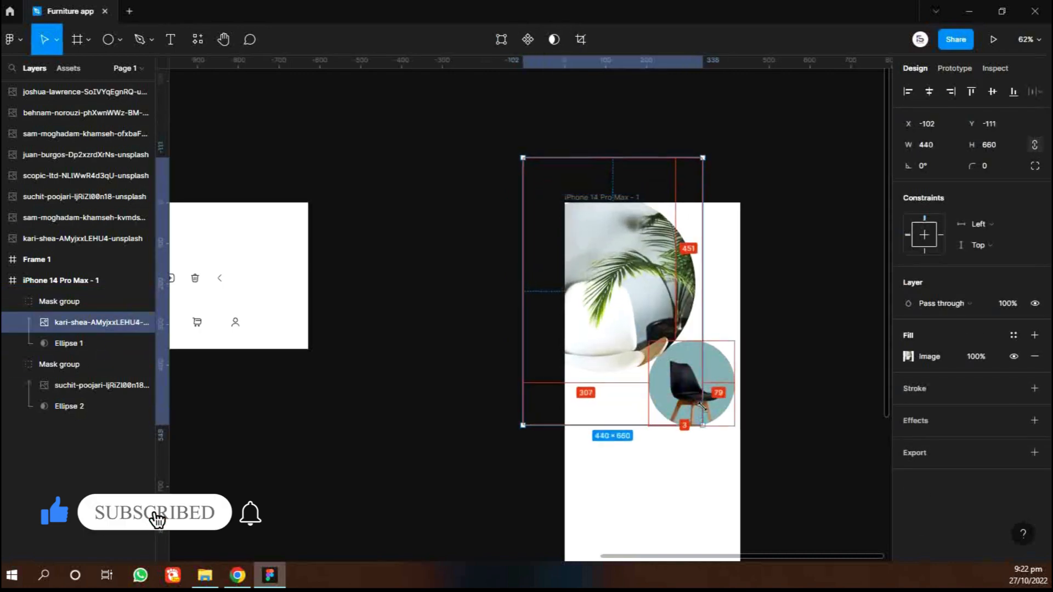
drag(631, 310, 642, 282)
key(Escape)
- Set the white chair mask group's width and height to 357
click(642, 284)
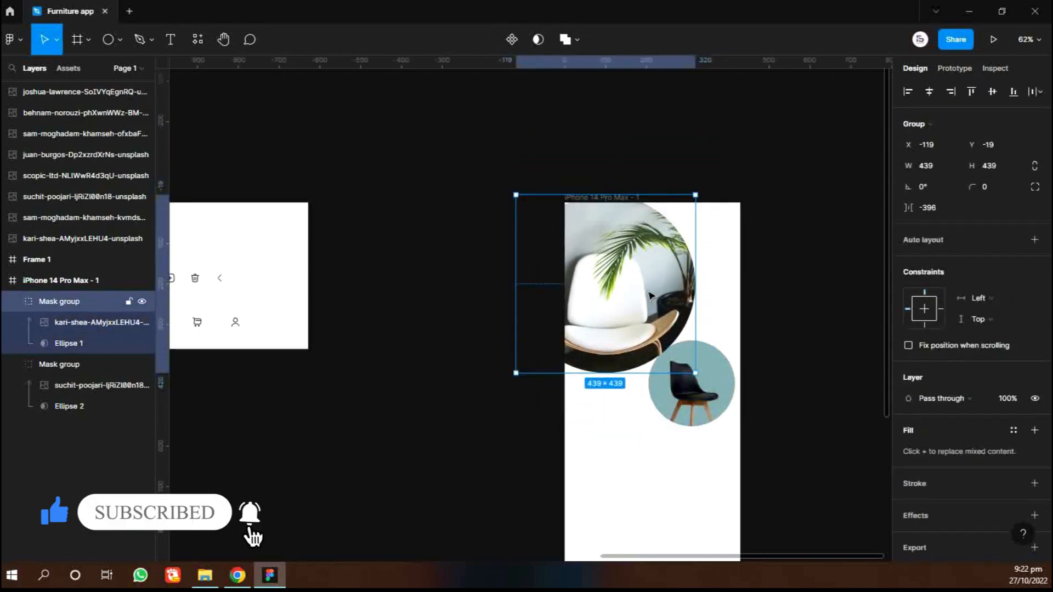
key(alt+Tab)
key(alt+Tab)
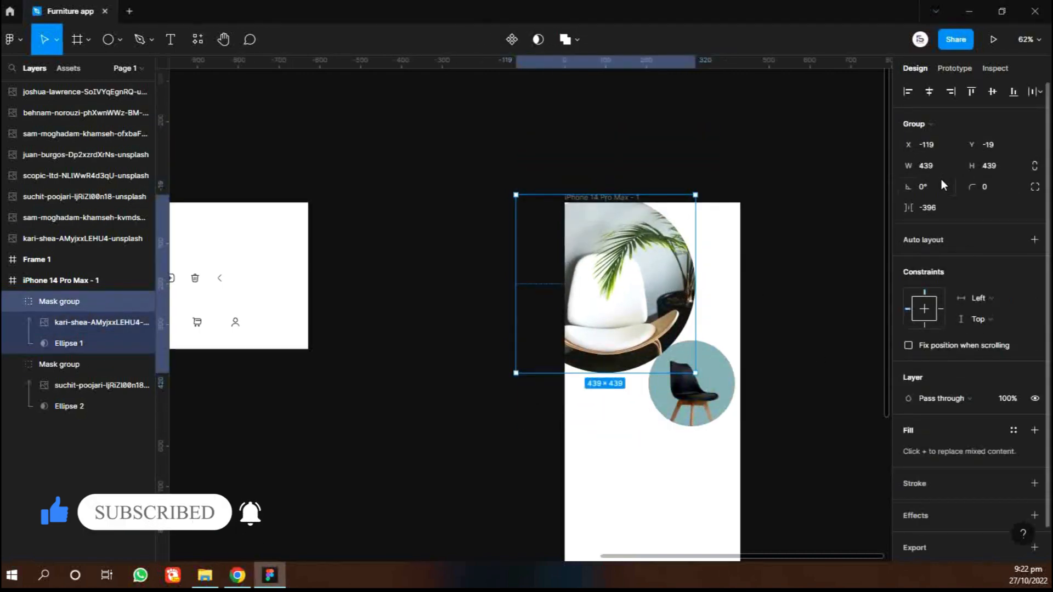
click(943, 171)
text(357)
click(993, 166)
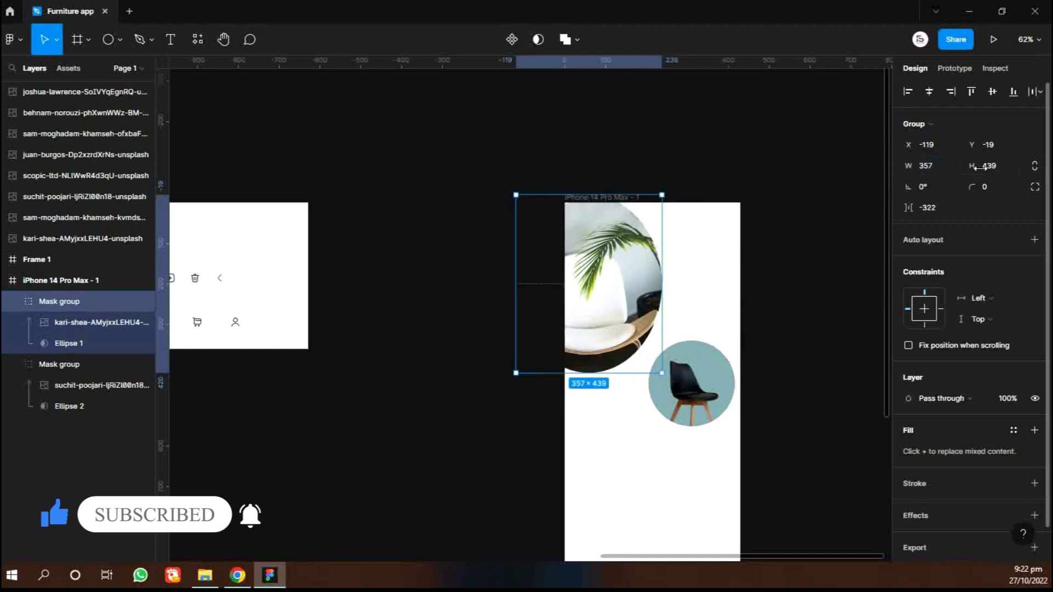
text(357)
key(Return)
- Move the white chair circle slightly down and the black chair circle slightly up within the phone frame
drag(611, 271, 613, 289)
click(741, 362)
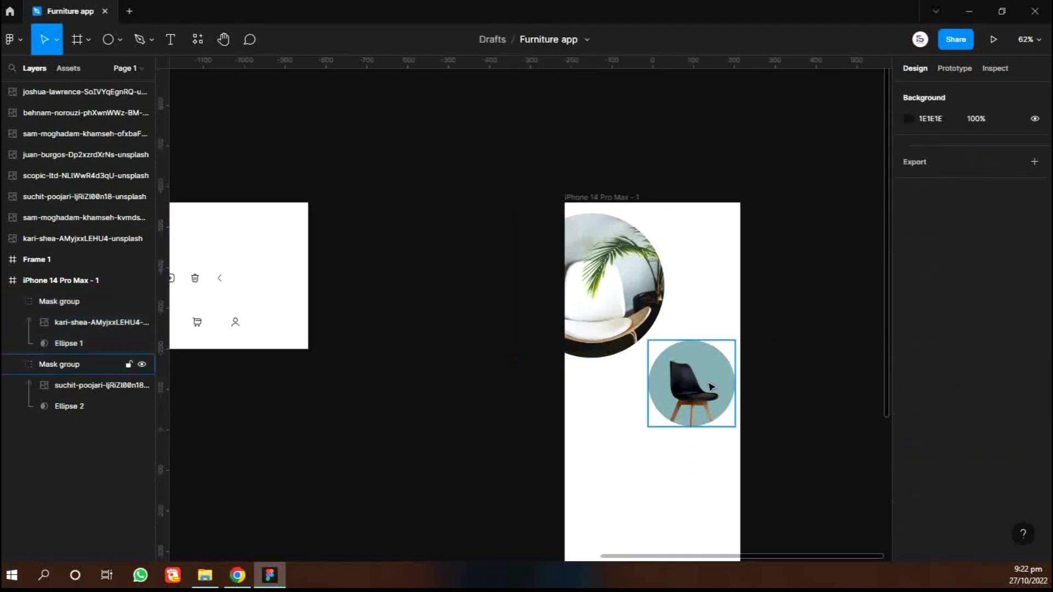
drag(709, 387, 710, 374)
click(774, 405)
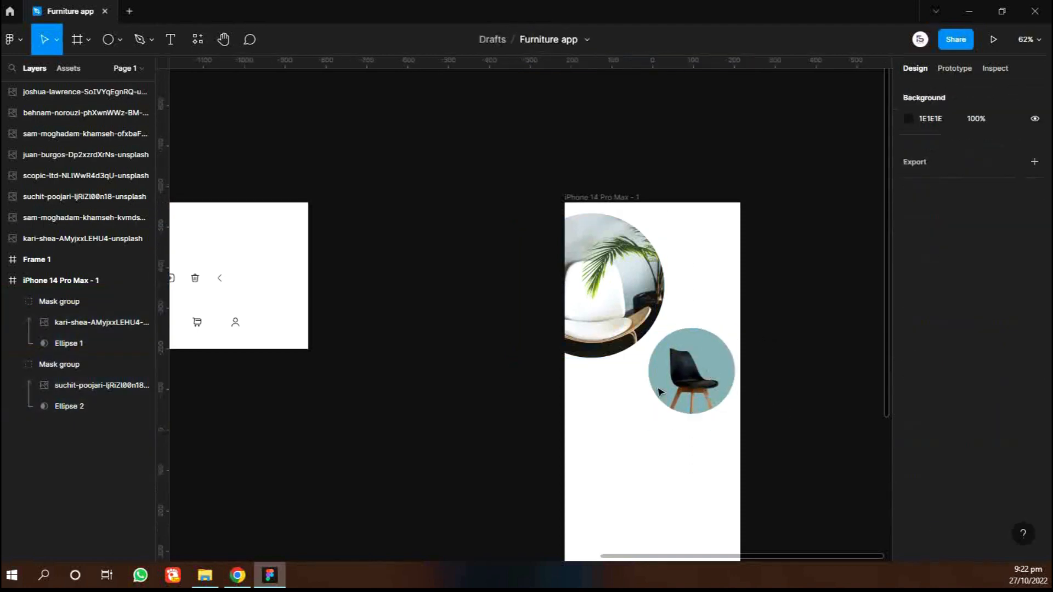
- Draw a vertical line from the phone frame's upper edge down to the black chair circle with a stroke weight of 2
click(120, 44)
key(l)
mouse_move(713, 203)
mouse_down()
mouse_move(713, 313)
mouse_move(729, 345)
mouse_up()
text(2)
key(Return)
click(804, 344)
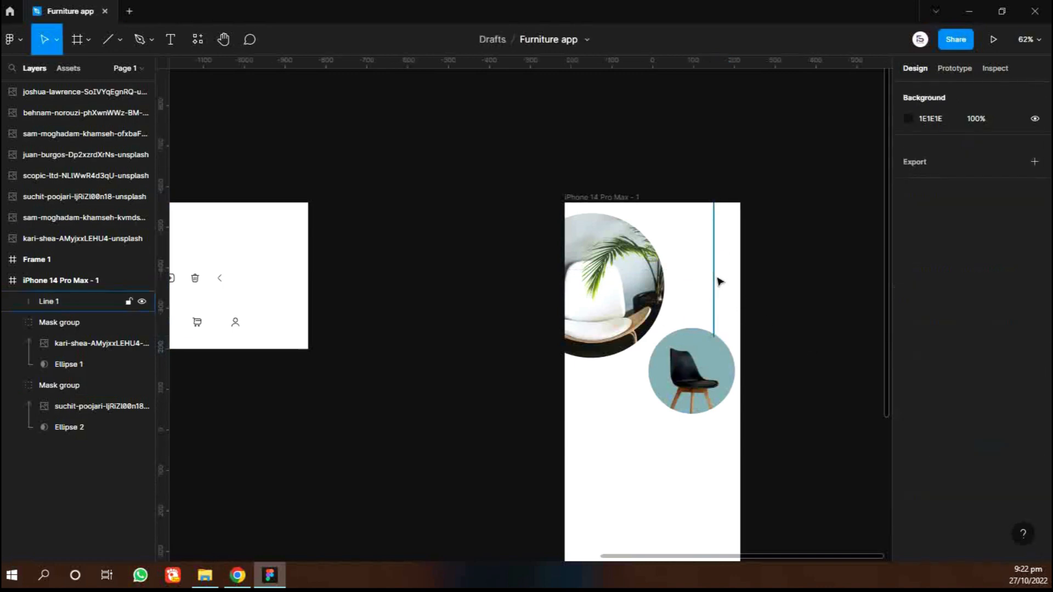
- Send the vertical line to the back, behind both masked circles
scroll(708, 307, up, 5)
right_click(687, 296)
click(688, 294)
scroll(686, 343, down, 10)
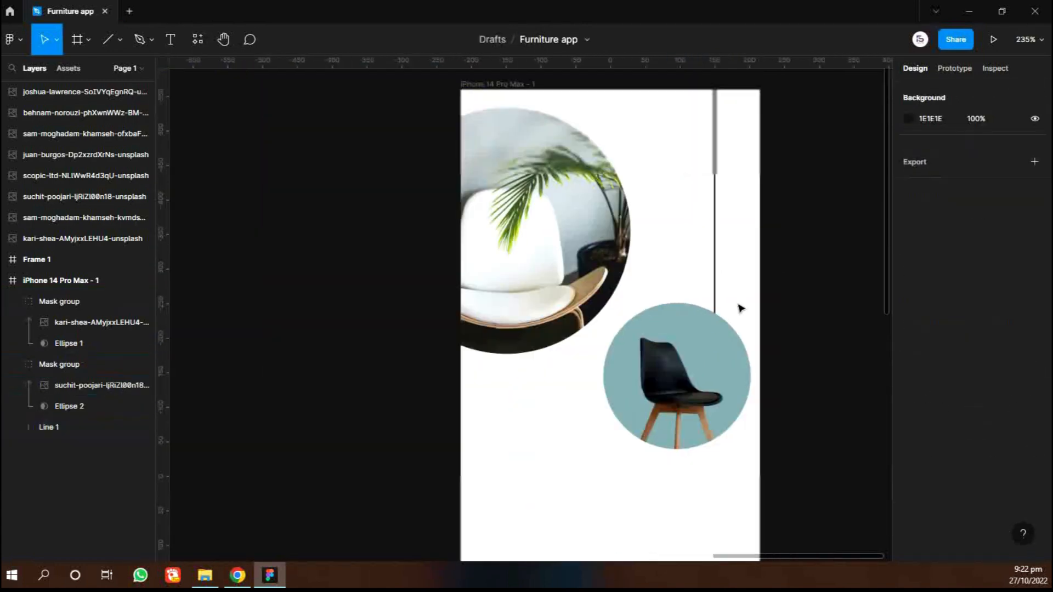
- Duplicate the vertical line beneath the white chair circle and shift the original line to X 374
drag(724, 197, 558, 398)
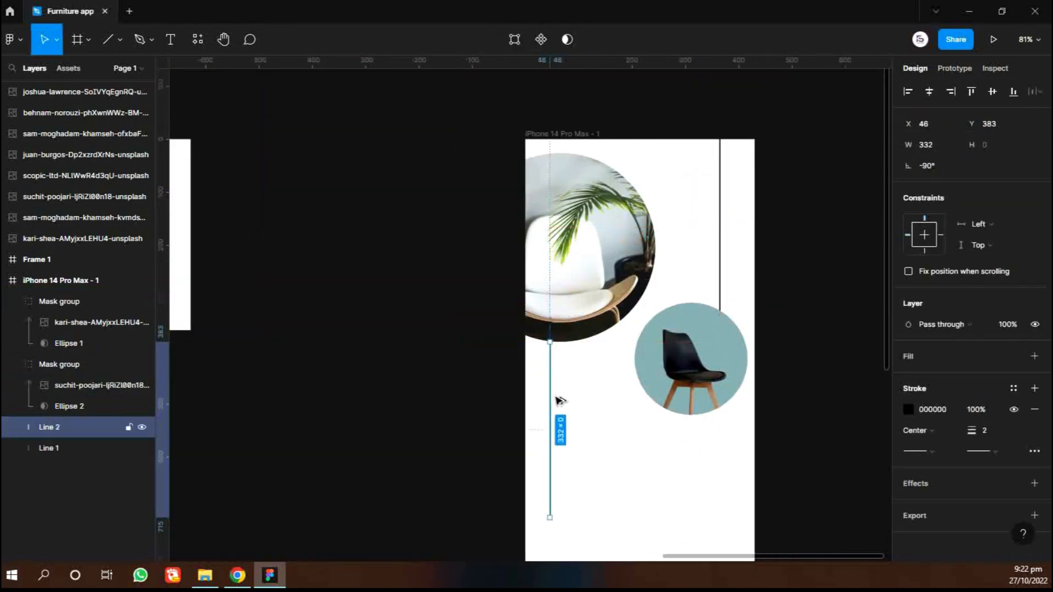
scroll(557, 399, down, 1)
drag(718, 202, 724, 203)
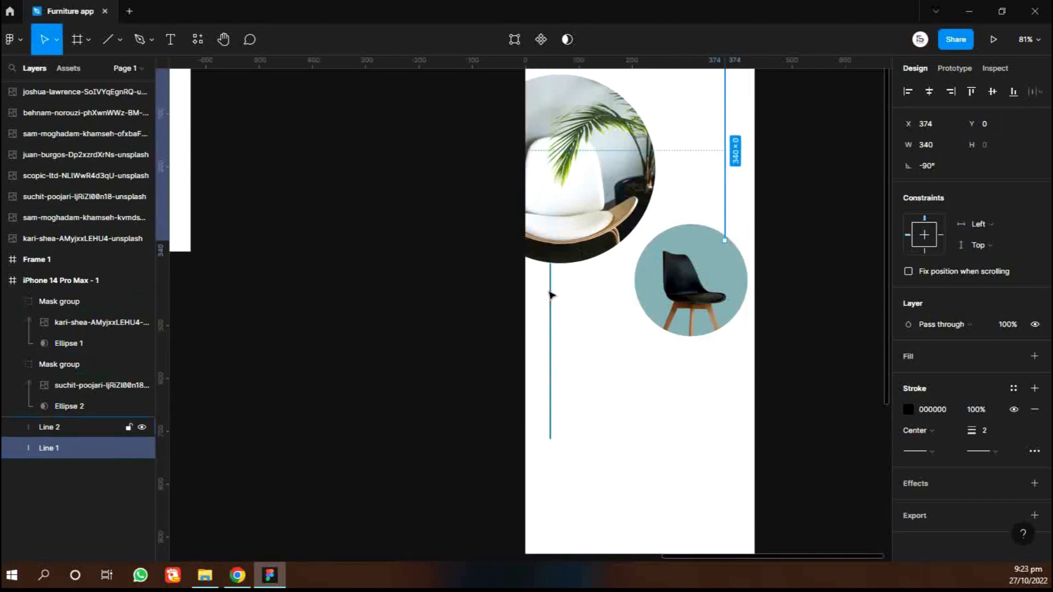
- Align the lower line at X 47, shorten it, and duplicate it down to the frame's lower edge, leaving a small gap between them
drag(551, 295, 570, 299)
scroll(554, 294, down, 3)
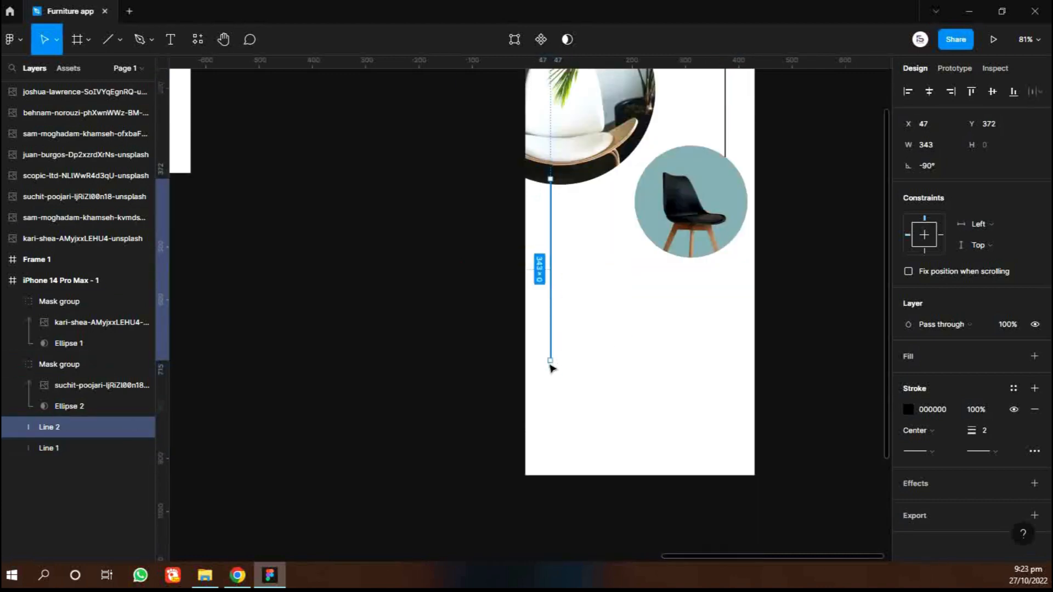
drag(552, 254, 555, 412)
click(625, 360)
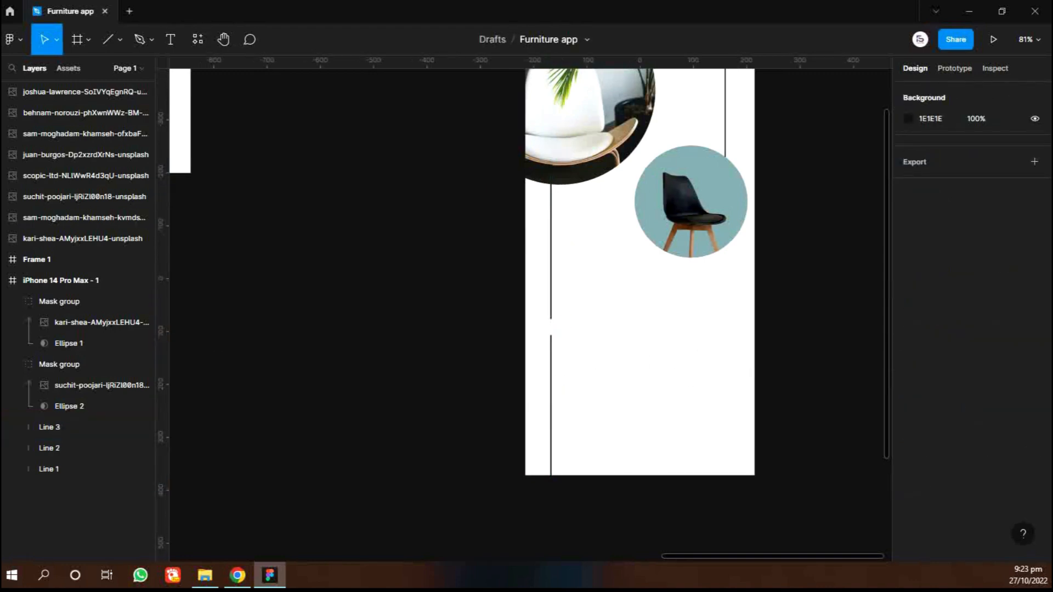
- Paste the heading "Find High Quality Furniture For Your Home" and place it below the black chair circle
key(alt+Tab)
scroll(533, 385, right, 3)
click(566, 375)
key(ctrl+v)
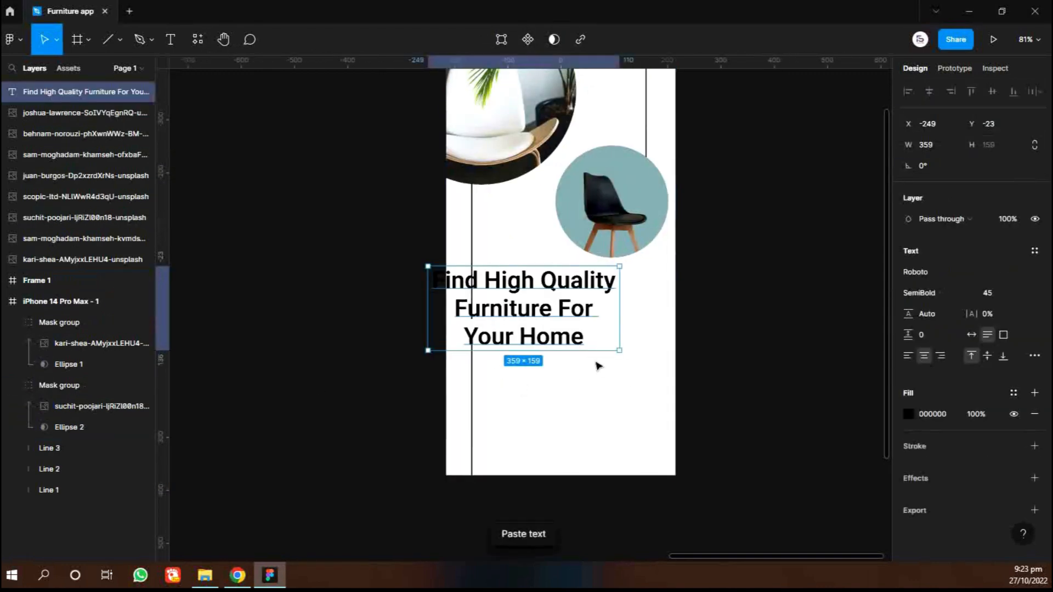
drag(538, 310, 583, 346)
click(756, 381)
- Paste the "Let's Go" button component below the heading, nest it in the iPhone 14 Pro Max - 1 frame, and position it at X 47, Y 800
key(alt+Tab)
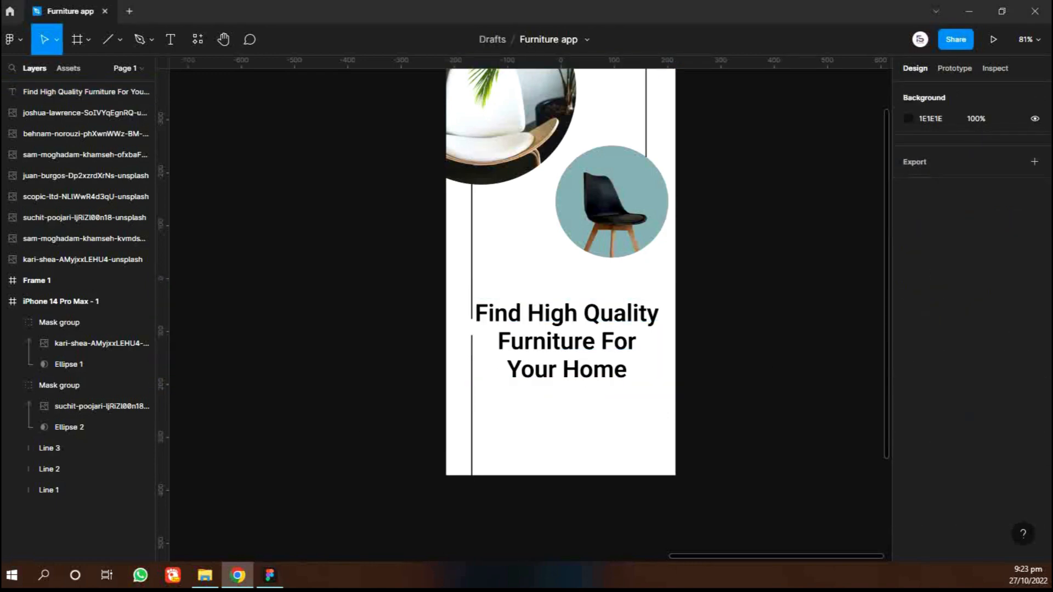
key(alt+Tab)
key(ctrl+v)
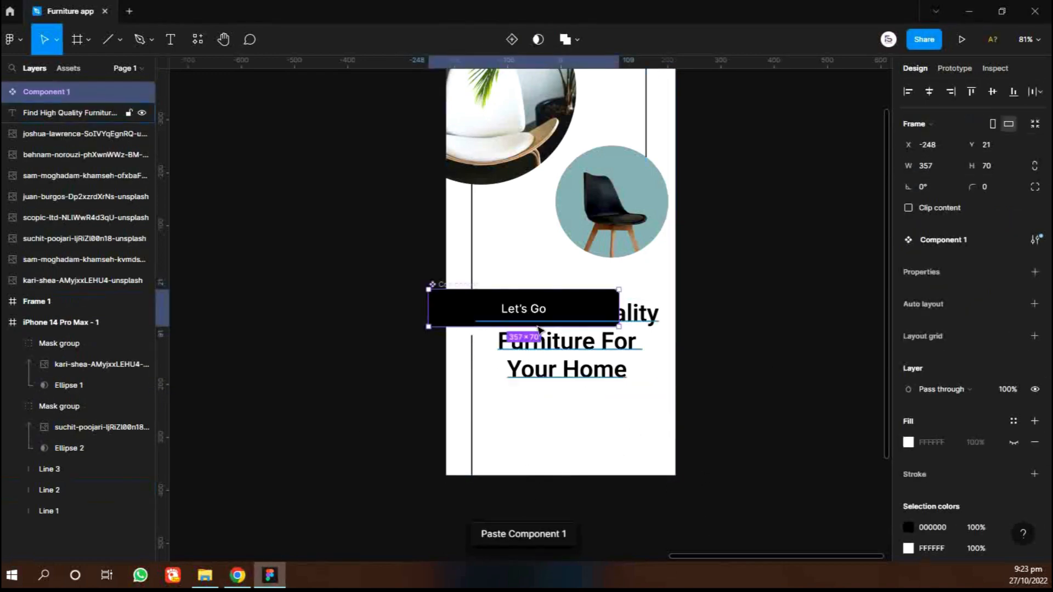
drag(531, 317, 576, 431)
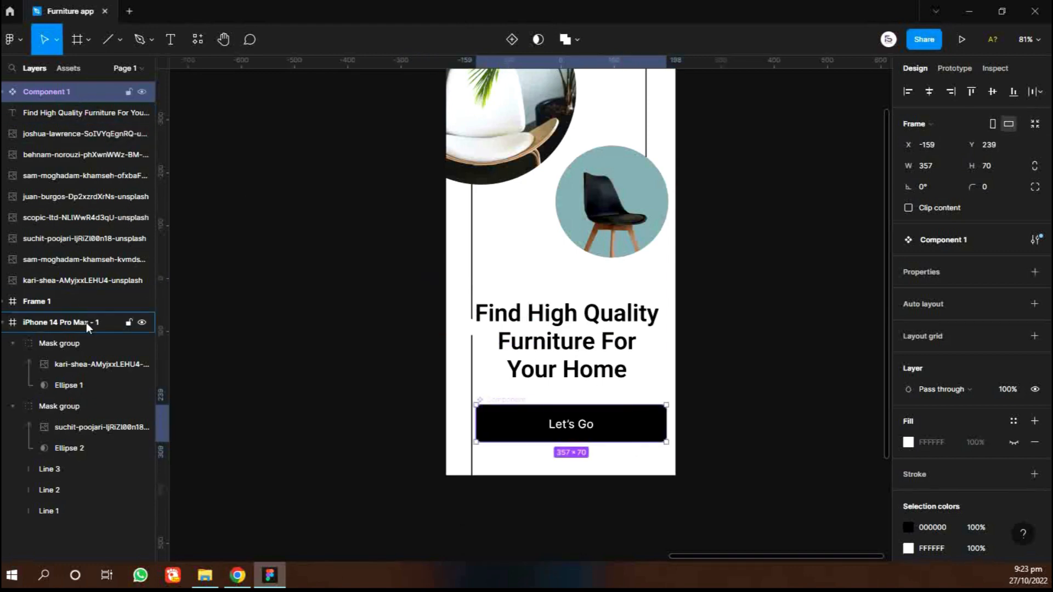
drag(88, 328, 87, 328)
drag(562, 432, 557, 433)
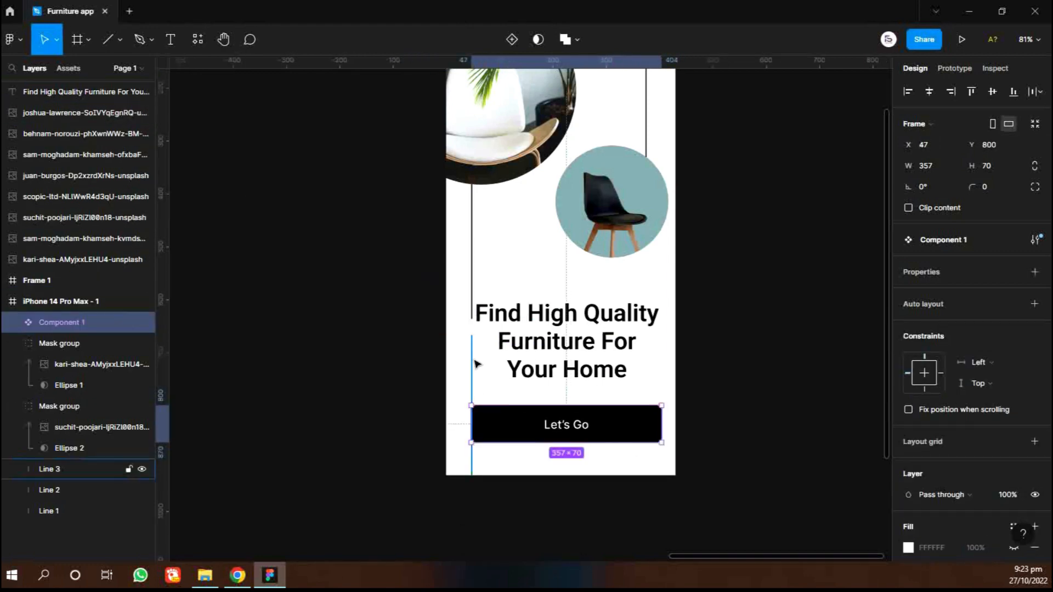
- Nudge the two lower vertical lines about 20 px left and move the upper line right to X 384
click(474, 362)
shift+click(472, 306)
key(shift+Left)
key(shift+Left)
click(646, 141)
key(shift+Right)
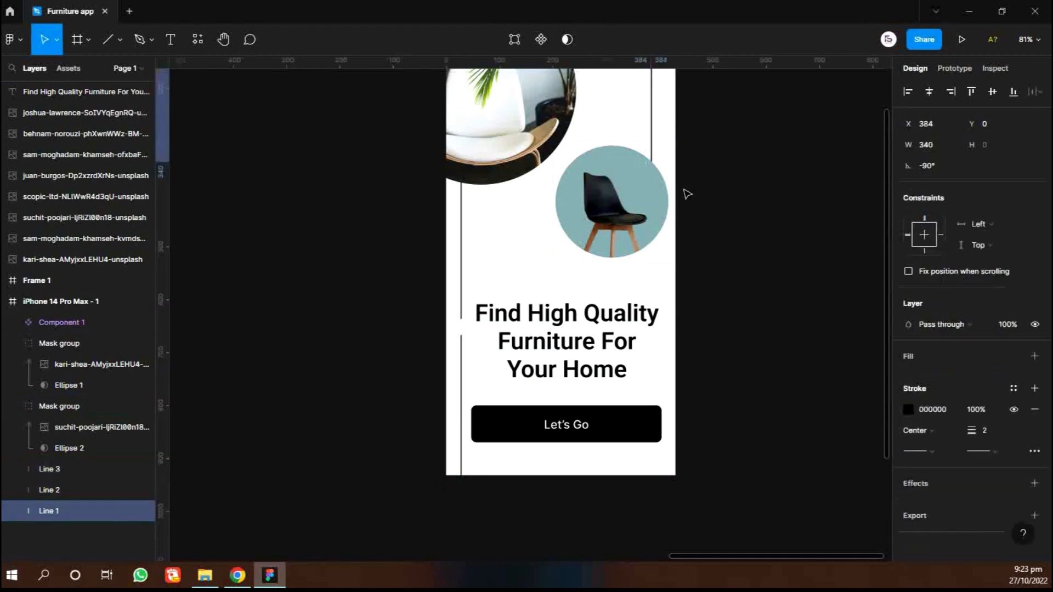
click(759, 369)
- Duplicate the phone frame to the right of the original and delete all the copy's contents
scroll(687, 385, down, 2)
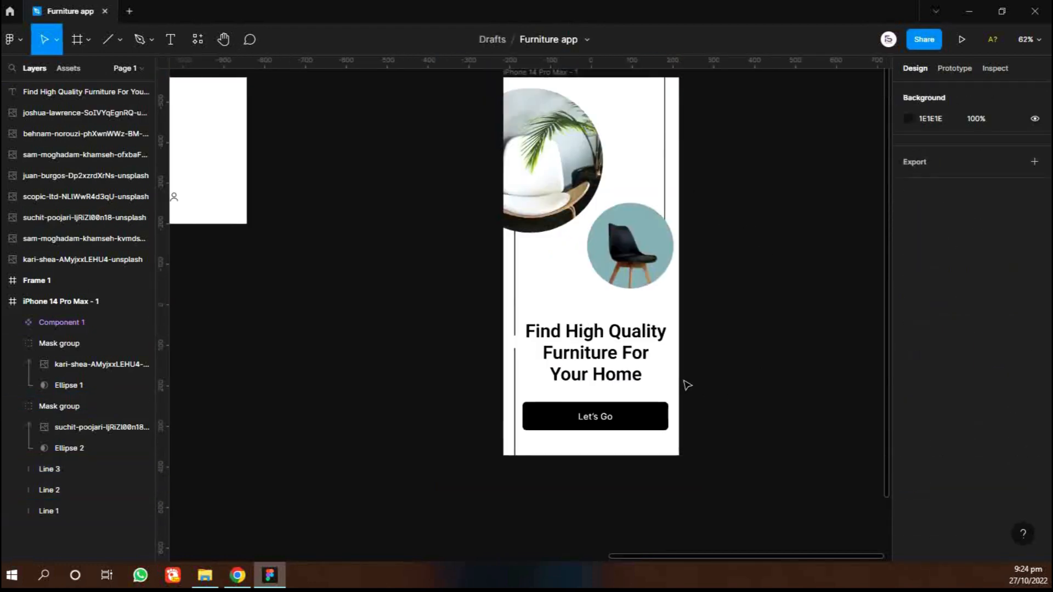
scroll(687, 386, right, 1)
scroll(686, 386, up, 1)
scroll(686, 386, right, 1)
drag(375, 152, 582, 153)
scroll(782, 301, down, 2)
drag(792, 438, 544, 109)
key(Delete)
- Nest the "Find High Quality Furniture For Your Home" heading layer in the iPhone 14 Pro Max - 1 frame
click(471, 335)
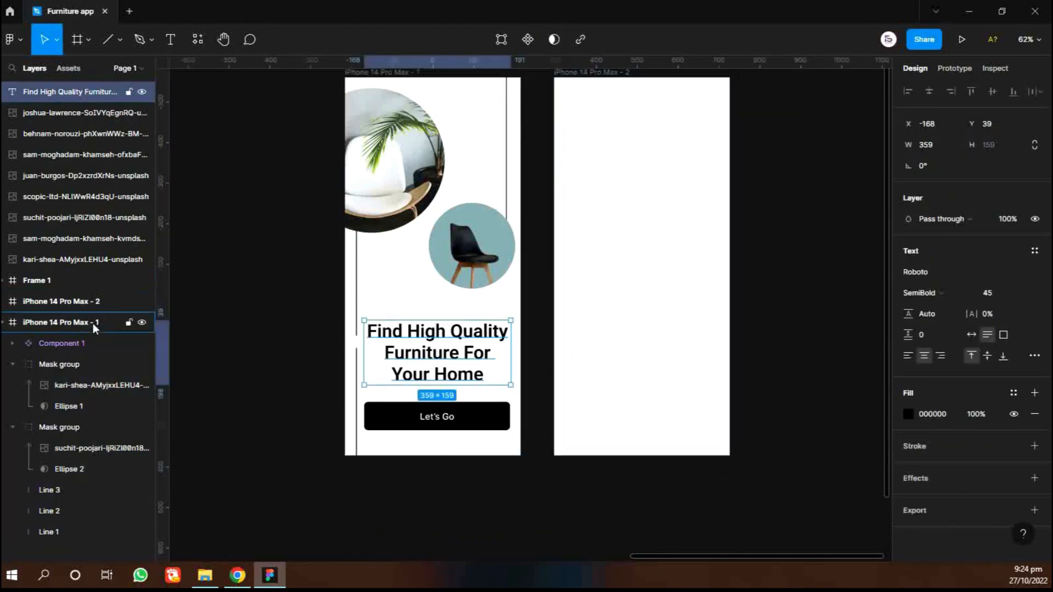
drag(92, 328, 94, 326)
click(772, 331)
- Move the hamburger menu icon from Frame 1 into the iPhone 14 Pro Max - 2 frame at X 35, Y 52
scroll(501, 298, up, 2)
scroll(369, 274, left, 5)
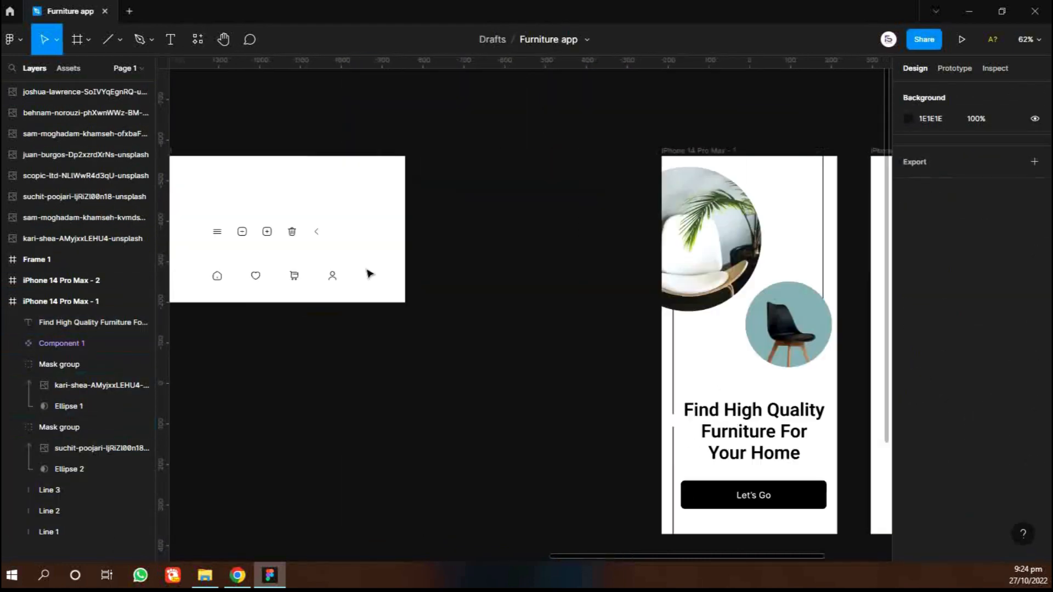
drag(294, 230, 625, 220)
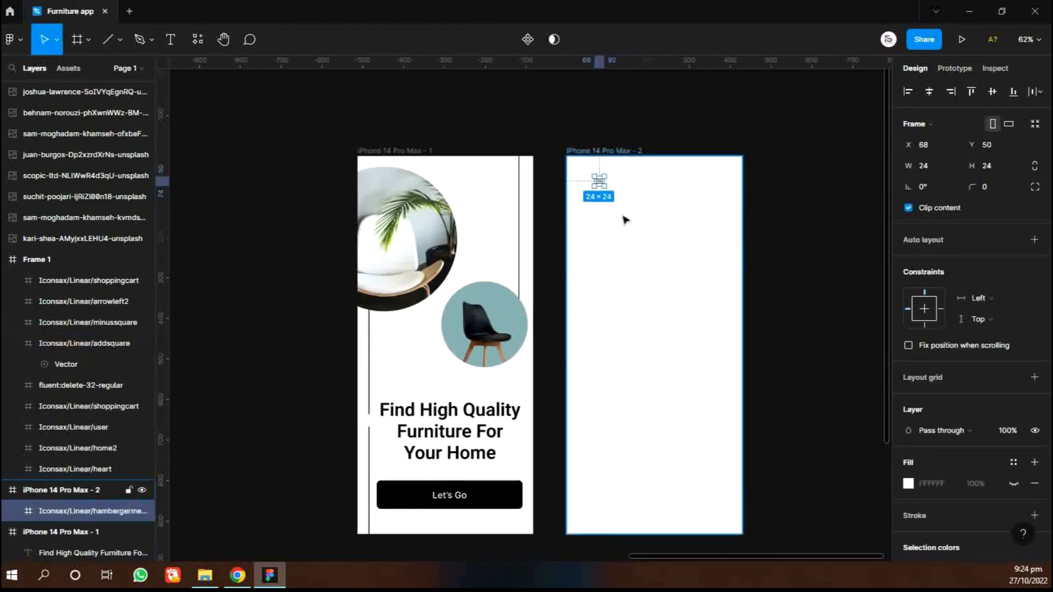
scroll(625, 220, up, 2)
drag(508, 174, 496, 179)
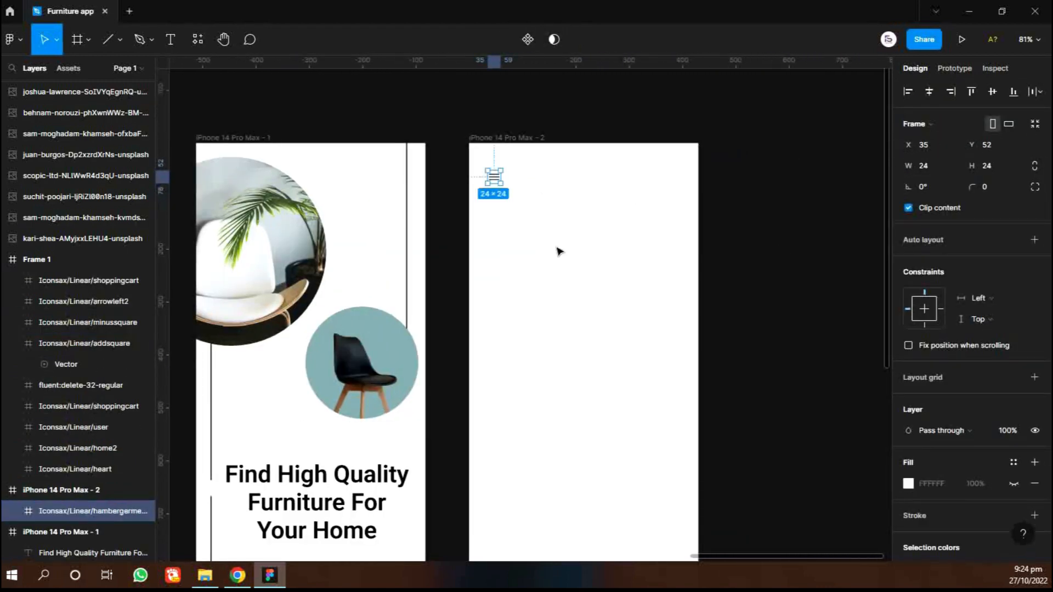
- Add the two-line heading "Choose your Best Furniture" below the menu icon on the second phone screen
click(557, 251)
key(t)
click(496, 235)
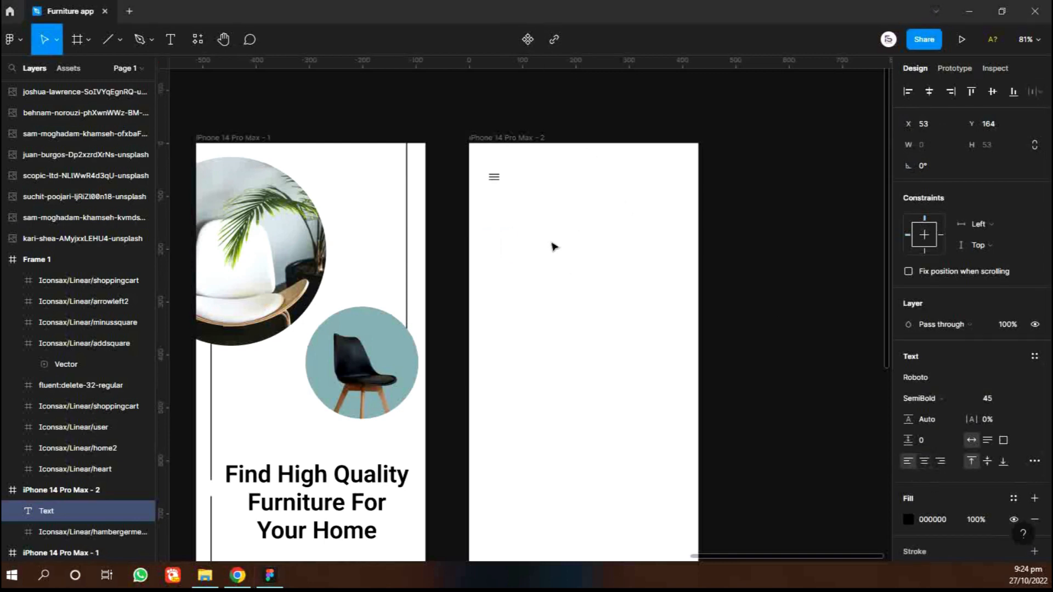
click(465, 236)
click(496, 244)
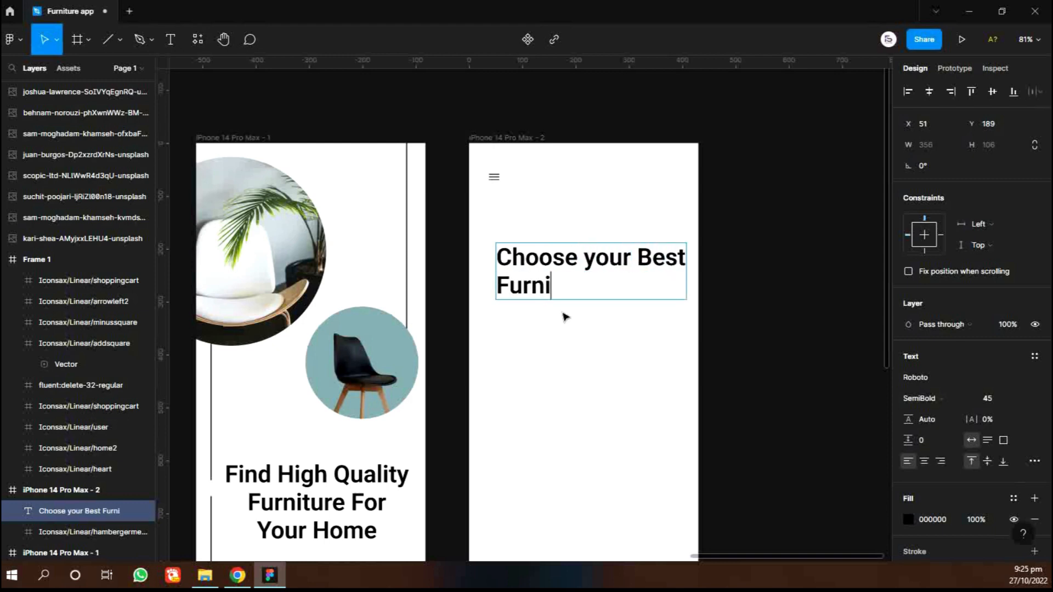
text(e)
click(755, 344)
- Align the "Choose your Best Furniture" heading with the menu icon at X 35, and raise it to about Y 118
drag(597, 266, 590, 249)
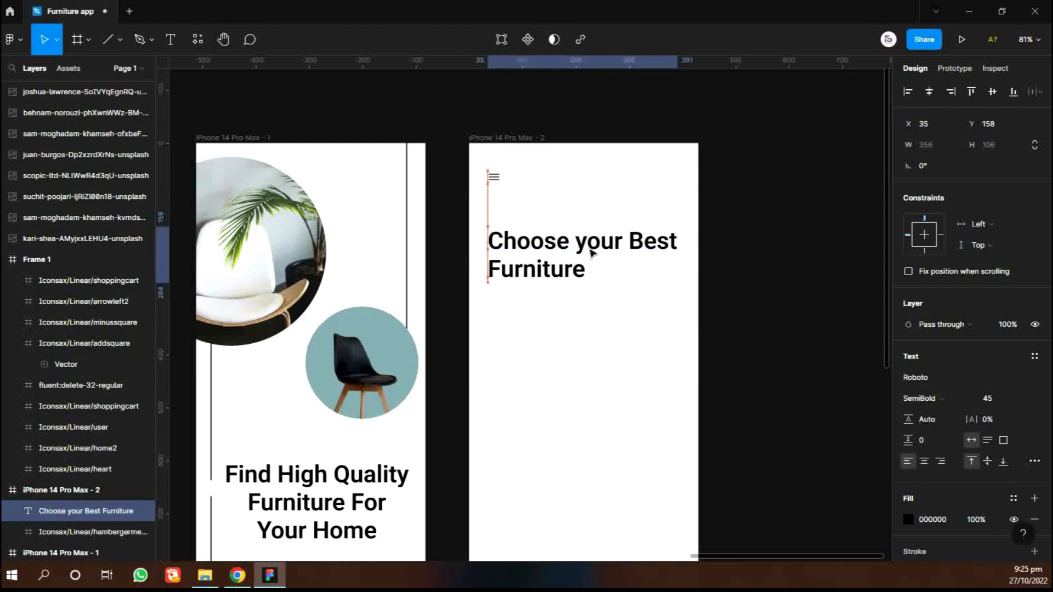
key(shift+Up)
key(shift+Up)
key(shift+Up)
key(shift+Up)
click(769, 328)
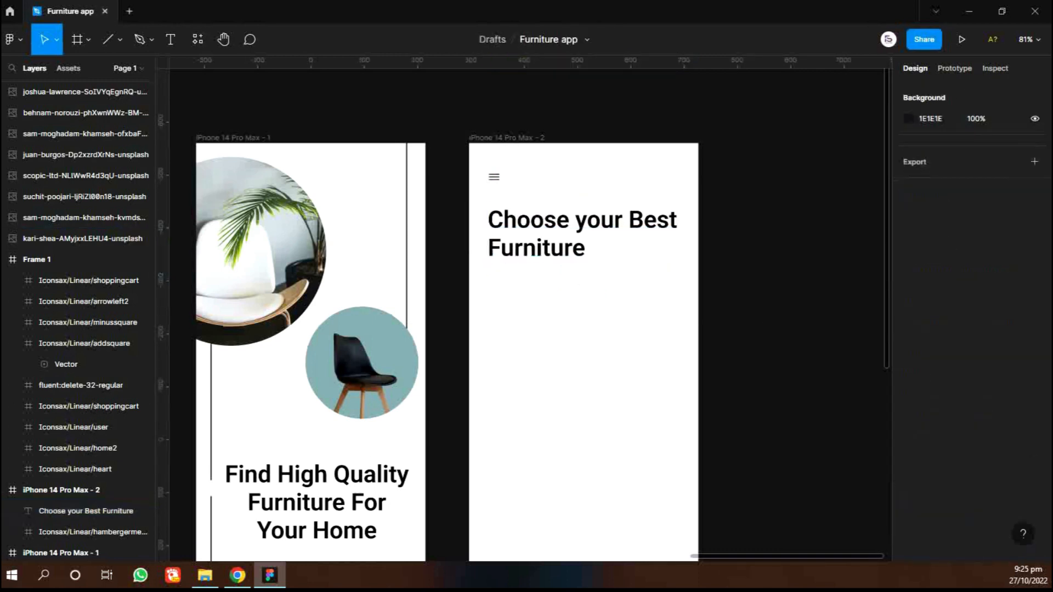
- Draw a 360 × 73 rectangle below the "Choose your Best Furniture" heading and place it at X 40, Y 247
scroll(558, 306, right, 3)
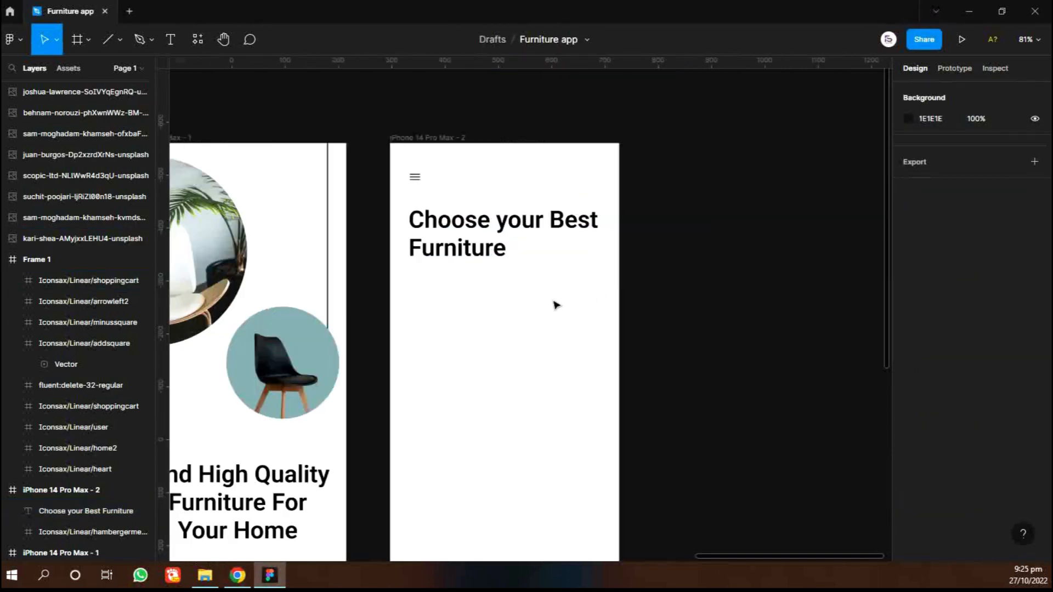
key(alt+Tab)
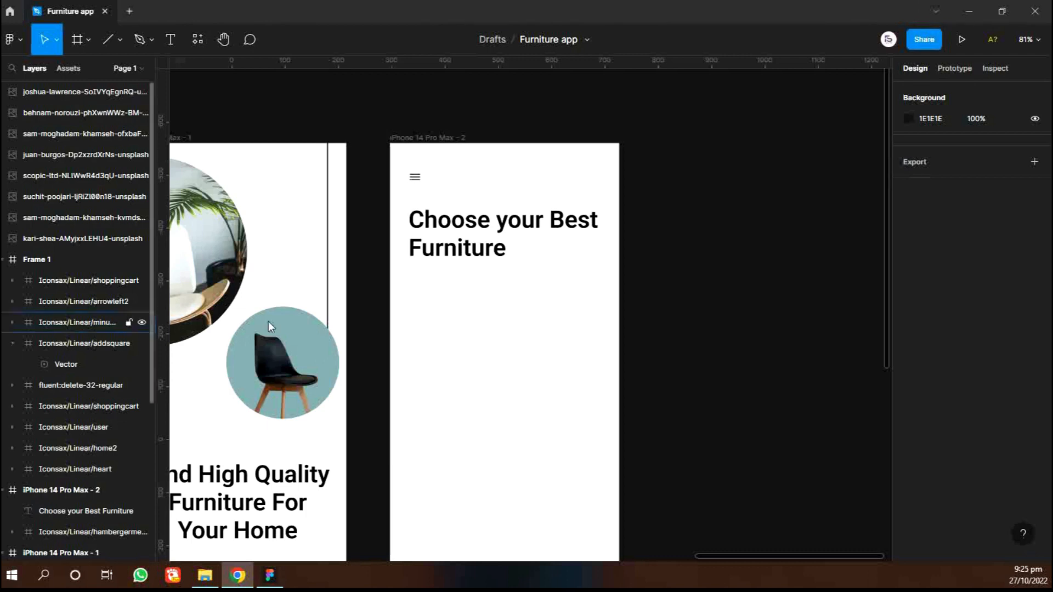
click(119, 39)
click(109, 68)
mouse_move(411, 269)
mouse_down()
mouse_move(615, 317)
mouse_move(603, 307)
mouse_up()
key(shift+Down)
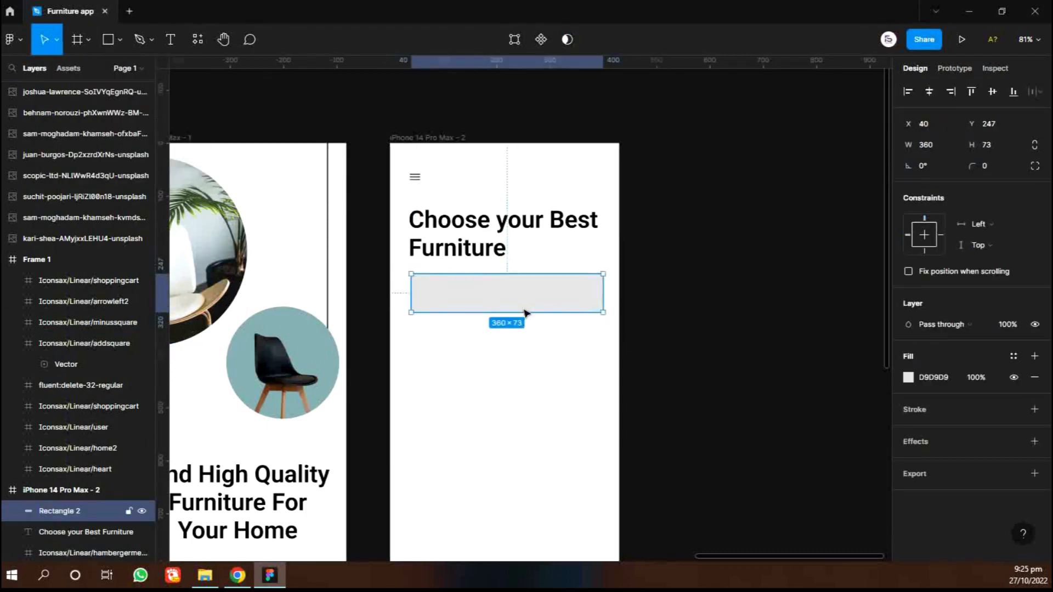
- Widen the rectangle to 365 and shift the menu icon, heading and rectangle together so their left edges sit at X 32
click(544, 336)
drag(651, 168, 412, 310)
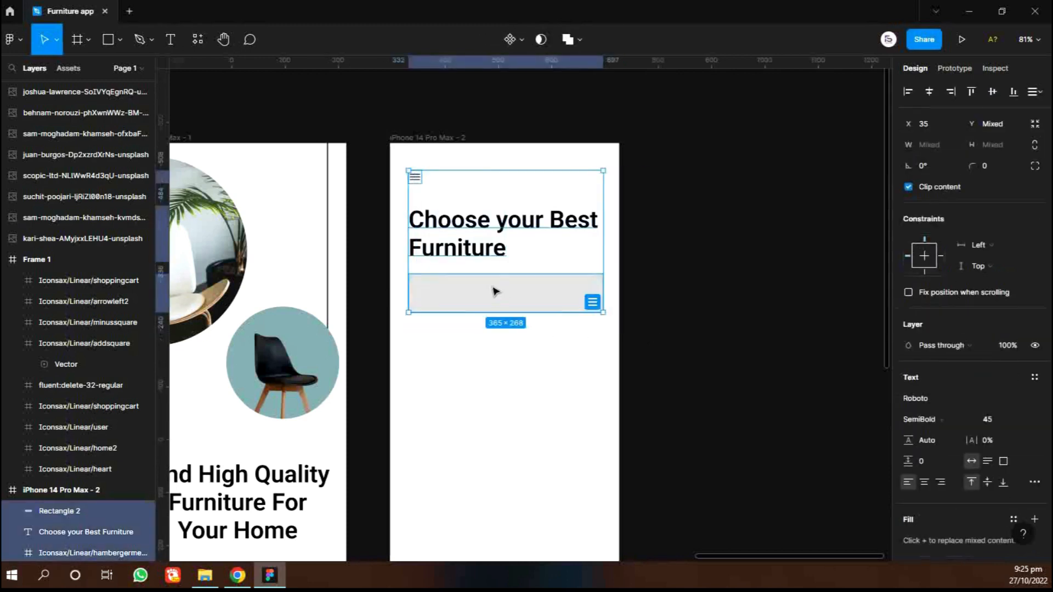
drag(499, 292, 497, 292)
key(Escape)
- Turn the rectangle into a search box outline: no fill, a 1 px 838383 stroke and a corner radius of 10
click(529, 300)
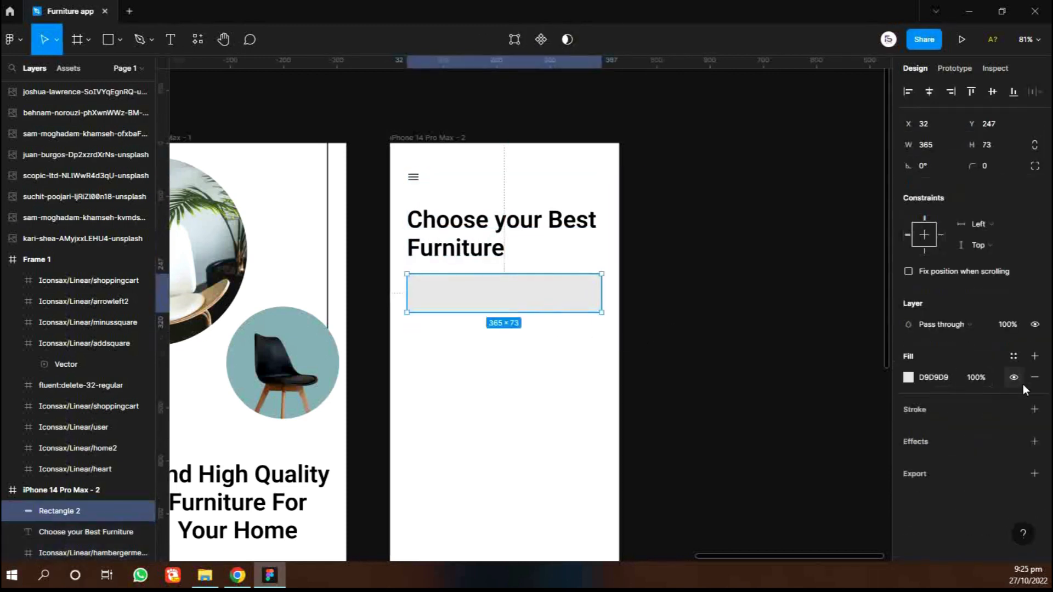
click(1035, 382)
click(1035, 388)
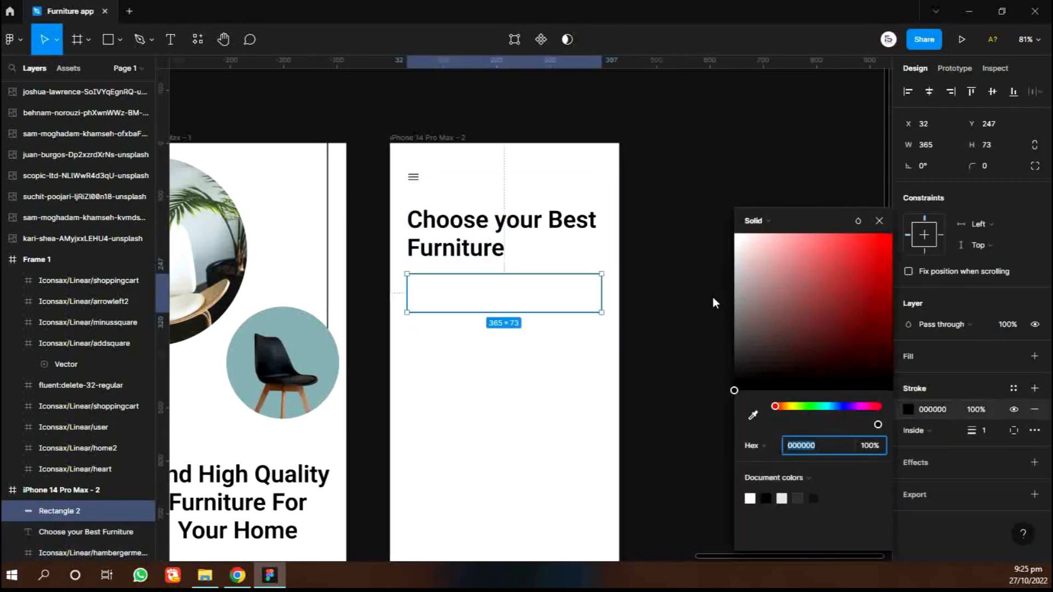
mouse_move(735, 329)
mouse_down()
mouse_move(719, 321)
mouse_move(729, 309)
mouse_up()
click(881, 222)
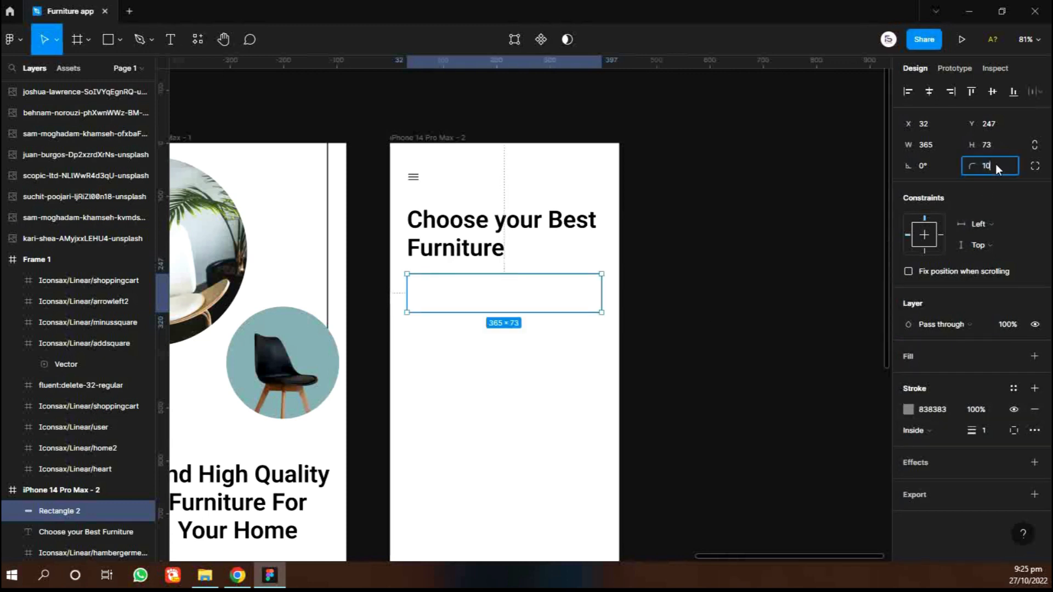
click(712, 329)
- Paste the search icon into the second phone screen, place it near the search box's left edge and centre it vertically in the box
scroll(543, 393, up, 2)
scroll(543, 392, down, 4)
scroll(543, 393, left, 8)
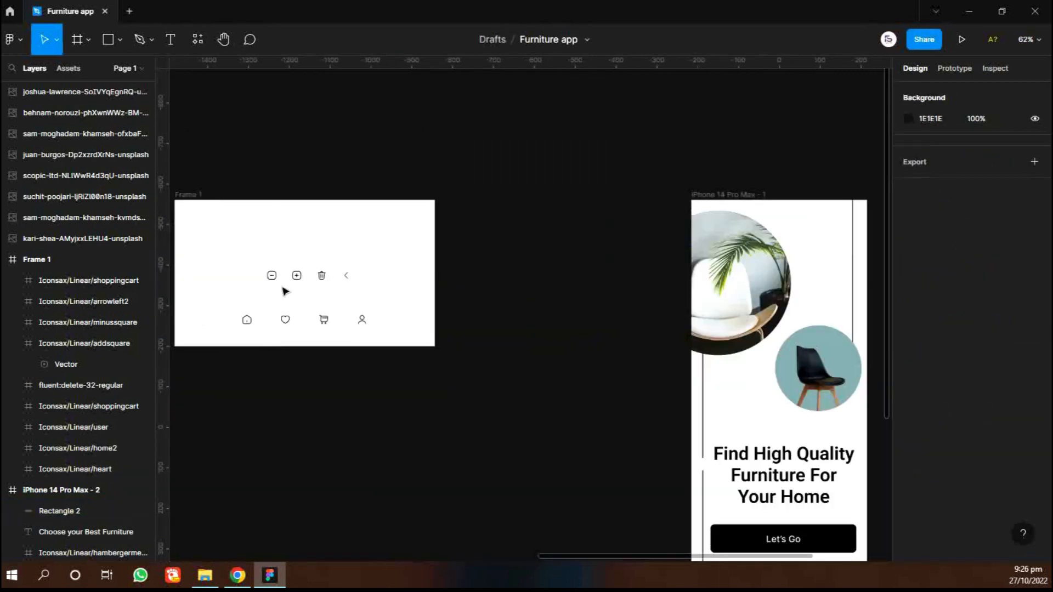
scroll(317, 338, right, 10)
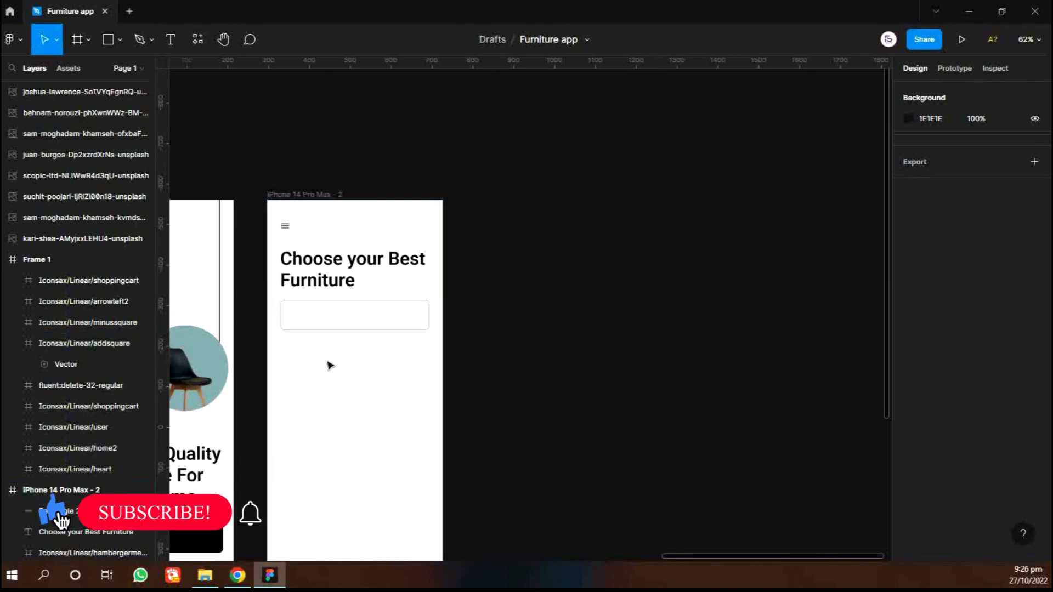
key(ctrl+v)
click(528, 297)
drag(524, 306, 310, 321)
scroll(307, 346, up, 5)
shift+click(401, 291)
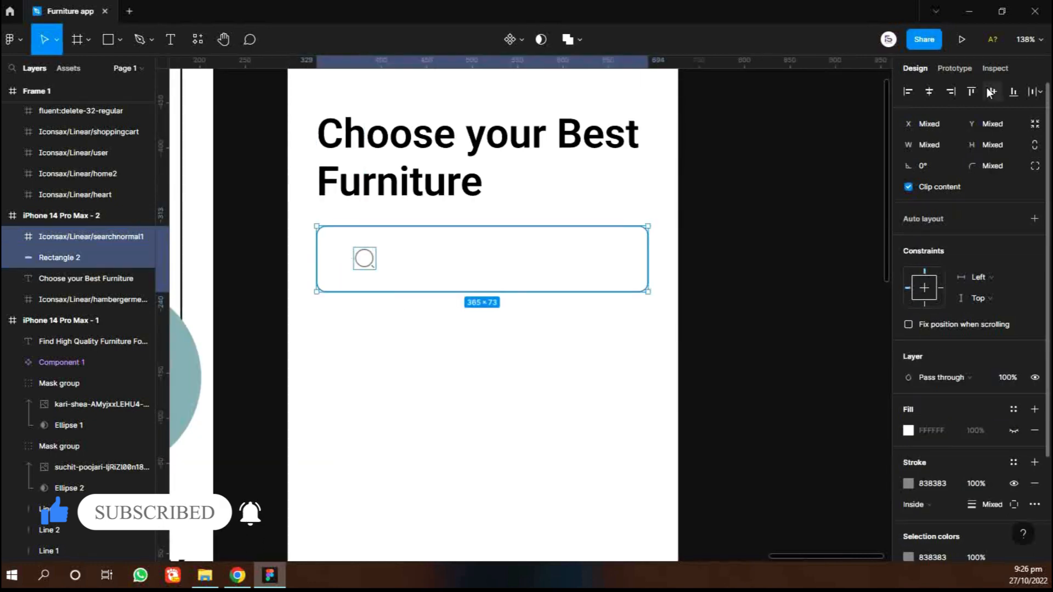
key(Escape)
- Add the text "Search Products" inside the search box and set its font size to 18
key(t)
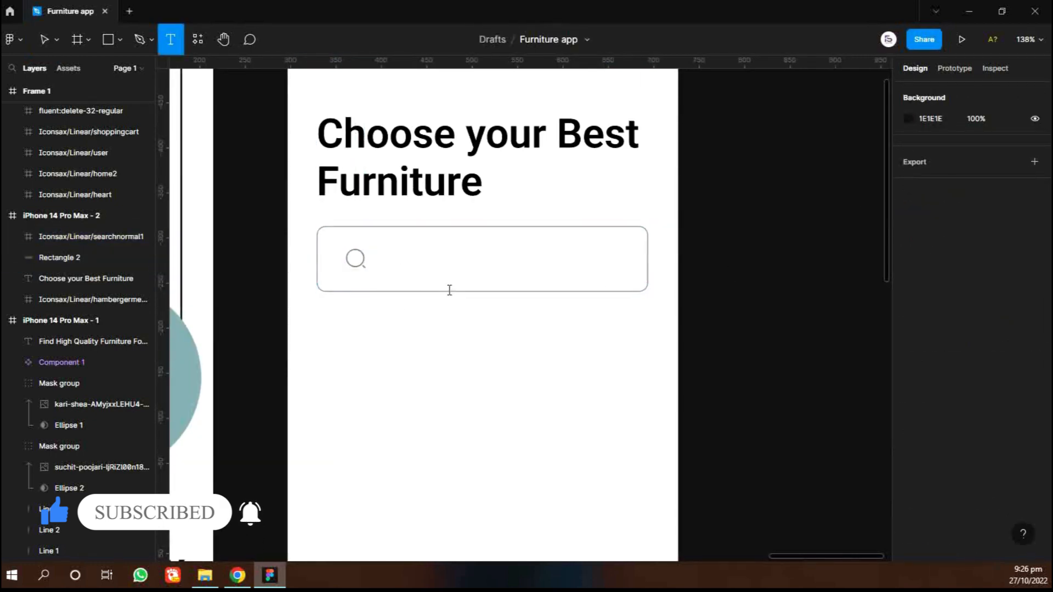
click(399, 263)
text(Search Products)
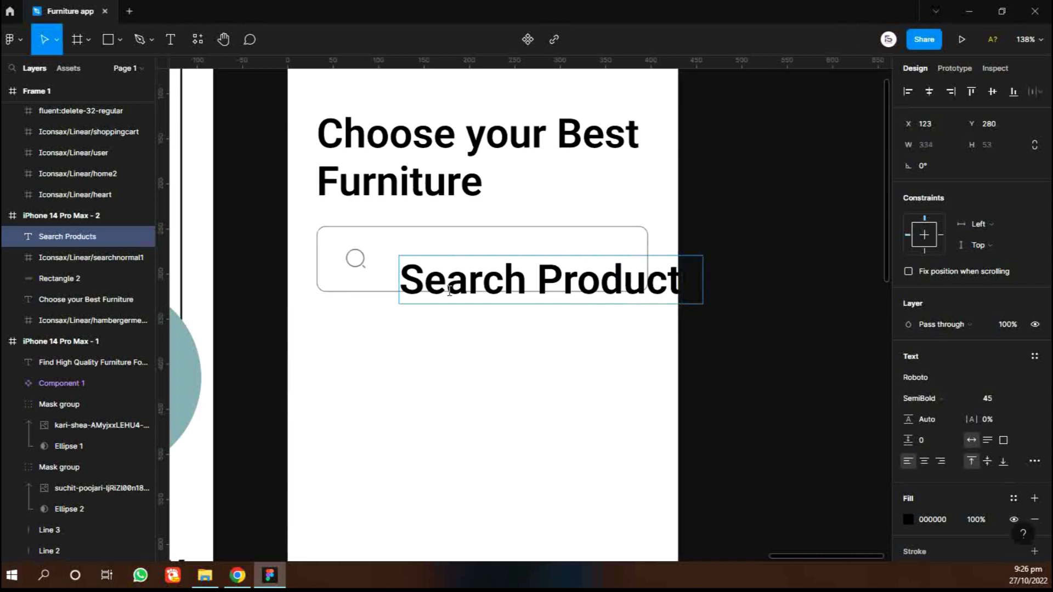
key(ctrl+a)
click(1002, 401)
text(1)
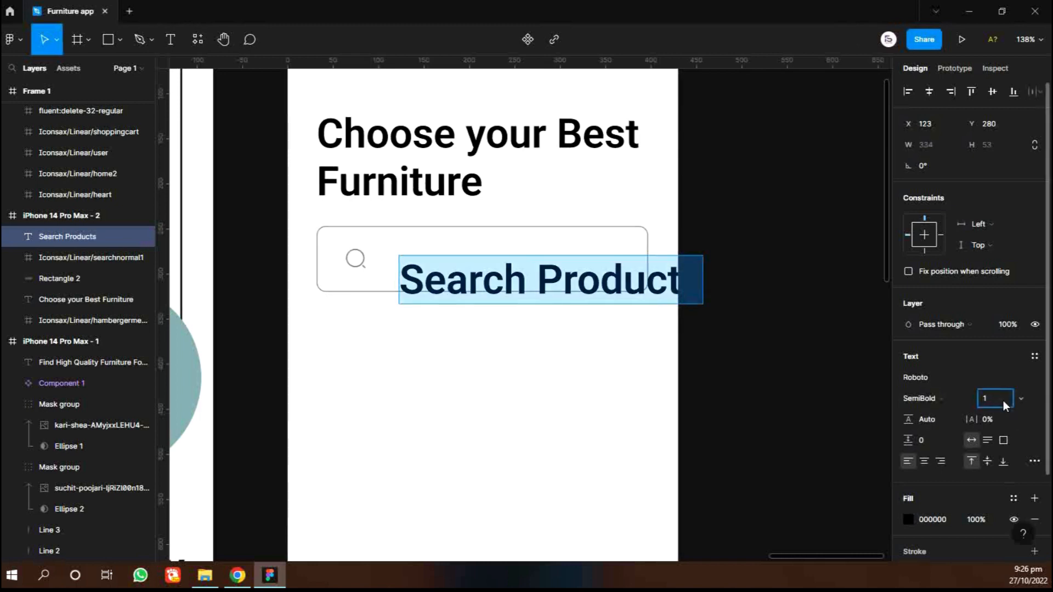
text(8)
key(Return)
- Style the search text in Inter Regular with the grey fill 838383
click(919, 398)
click(932, 270)
click(930, 377)
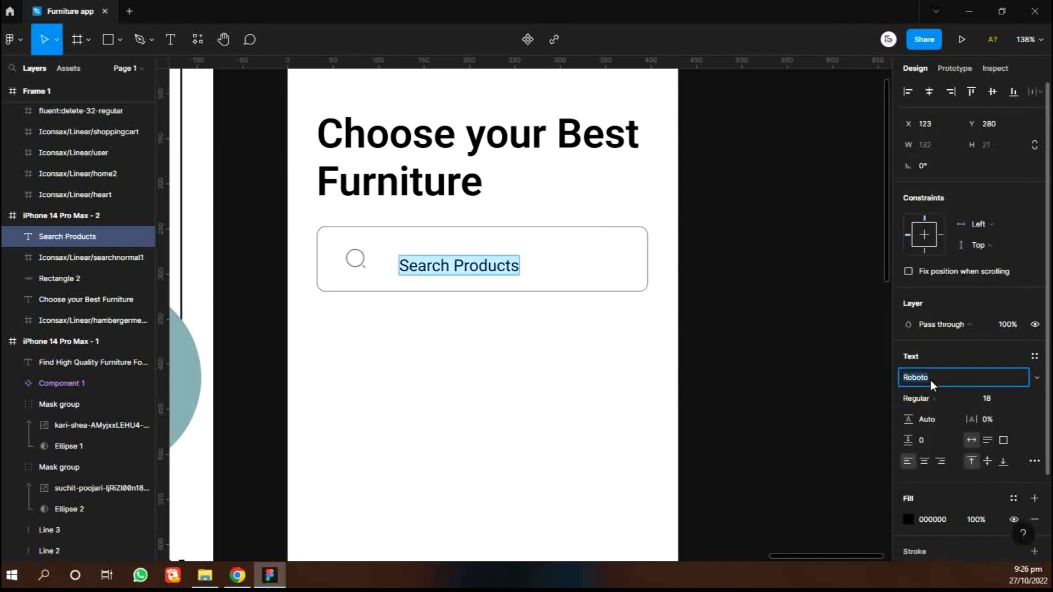
text(Inte)
key(Return)
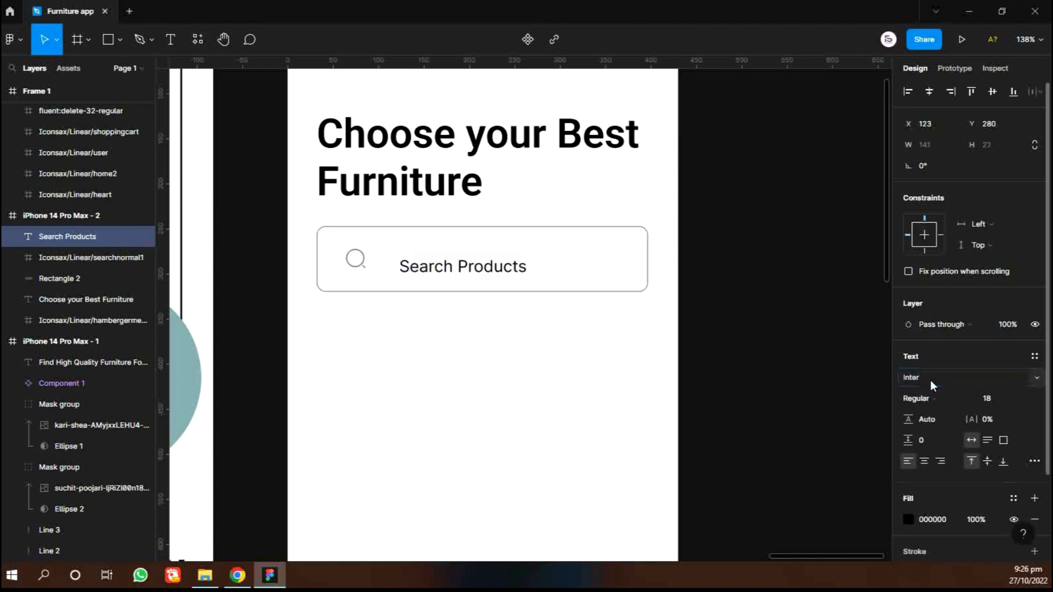
click(908, 519)
click(813, 498)
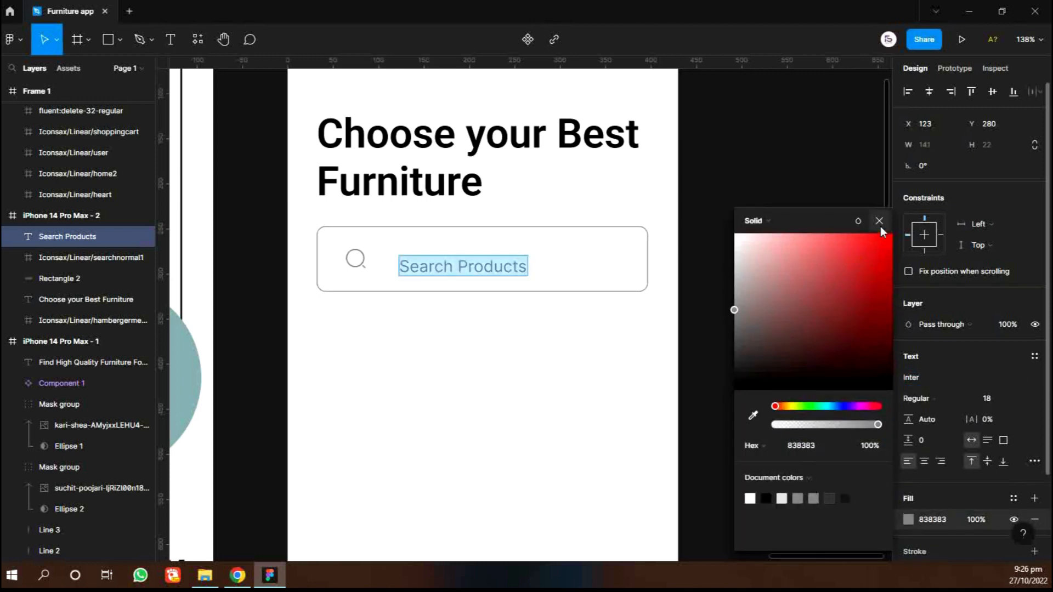
click(880, 221)
- Move the search text beside the search icon at X 111, Y 271, and extend it to "Search Products..."
drag(508, 268, 497, 260)
click(509, 268)
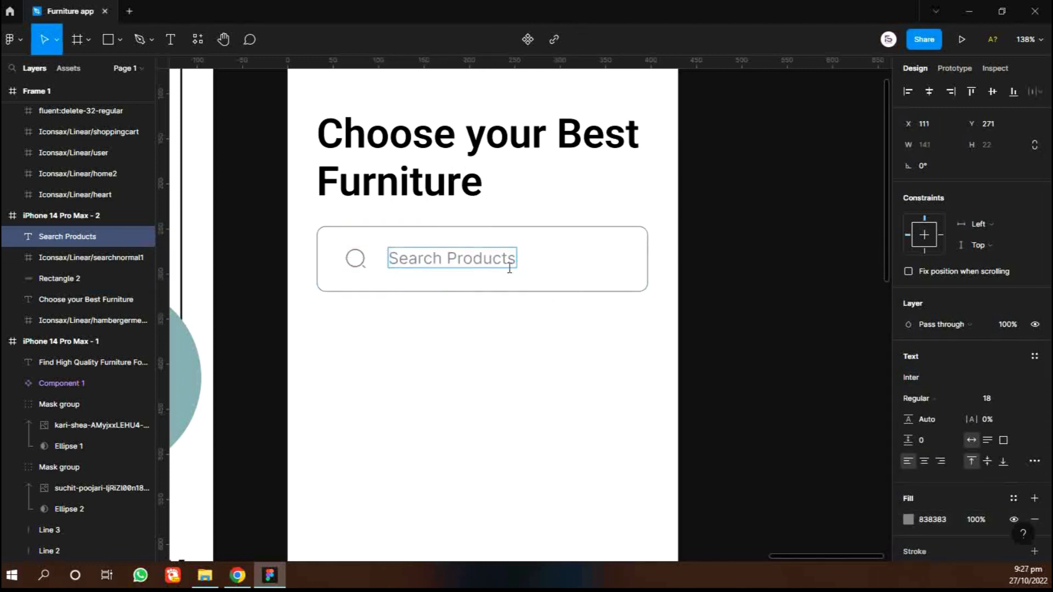
key(Escape)
- Centre the search icon and text vertically in the search box, and nudge the text left to X 109
drag(515, 339, 351, 242)
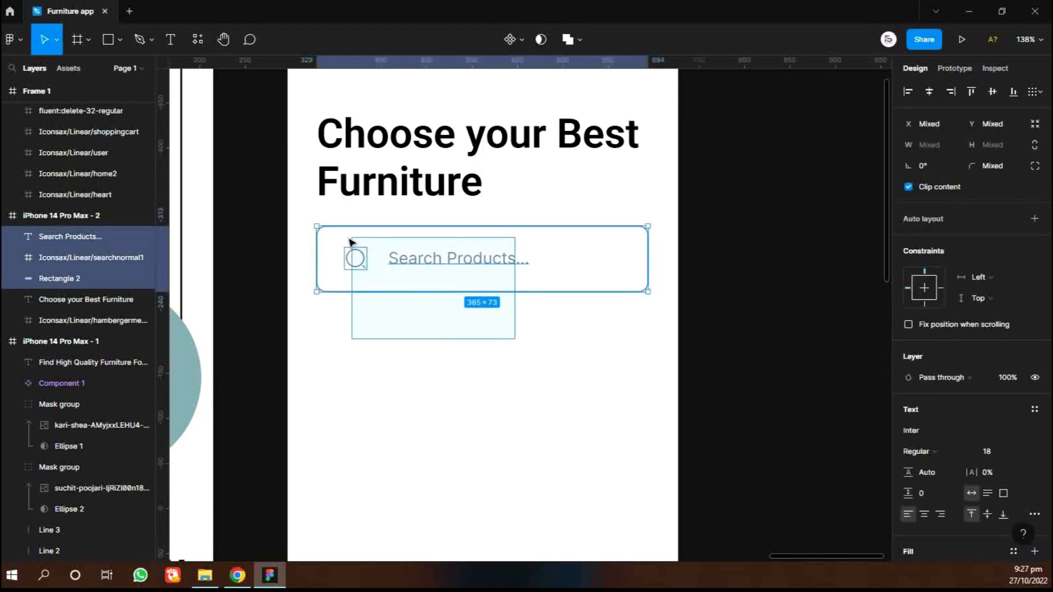
click(991, 93)
key(Escape)
click(493, 263)
key(Left)
key(Left)
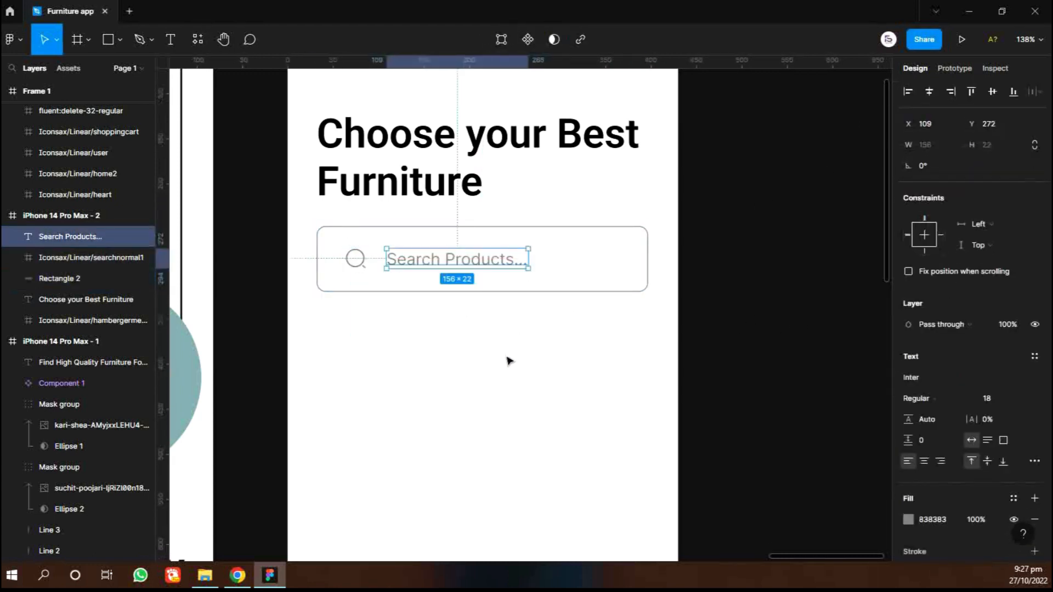
click(515, 360)
- Duplicate the search box rectangle, move the copy down to Y 347 and resize it to 118 × 46 as a category button
click(525, 291)
key(ctrl+d)
key(shift+Down)
key(shift+Down)
key(shift+Down)
key(shift+Down)
key(shift+Down)
key(shift+Down)
key(shift+Down)
key(shift+Down)
key(shift+Down)
key(shift+Down)
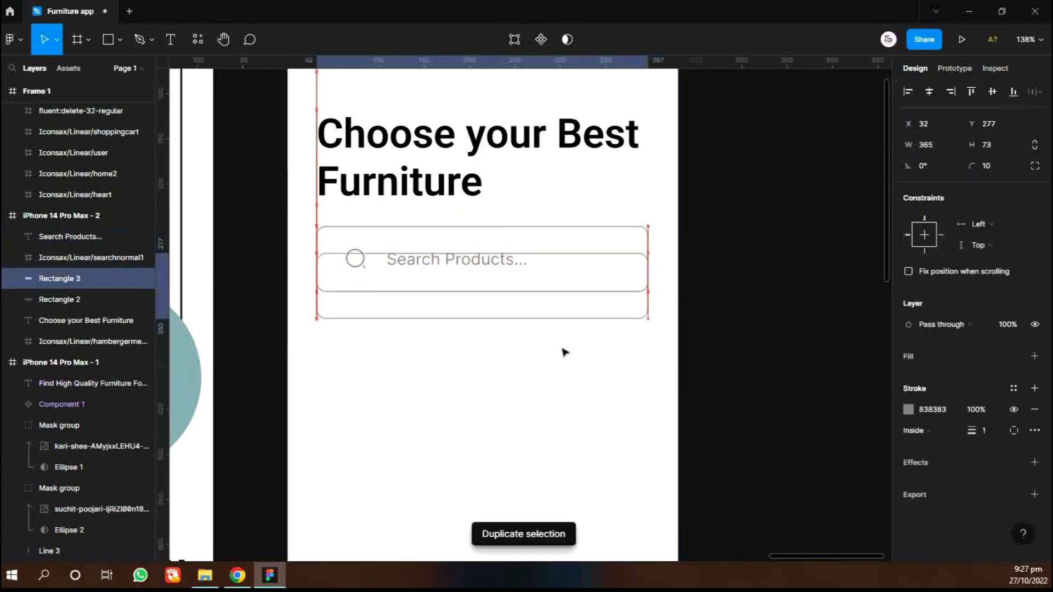
drag(649, 386, 405, 332)
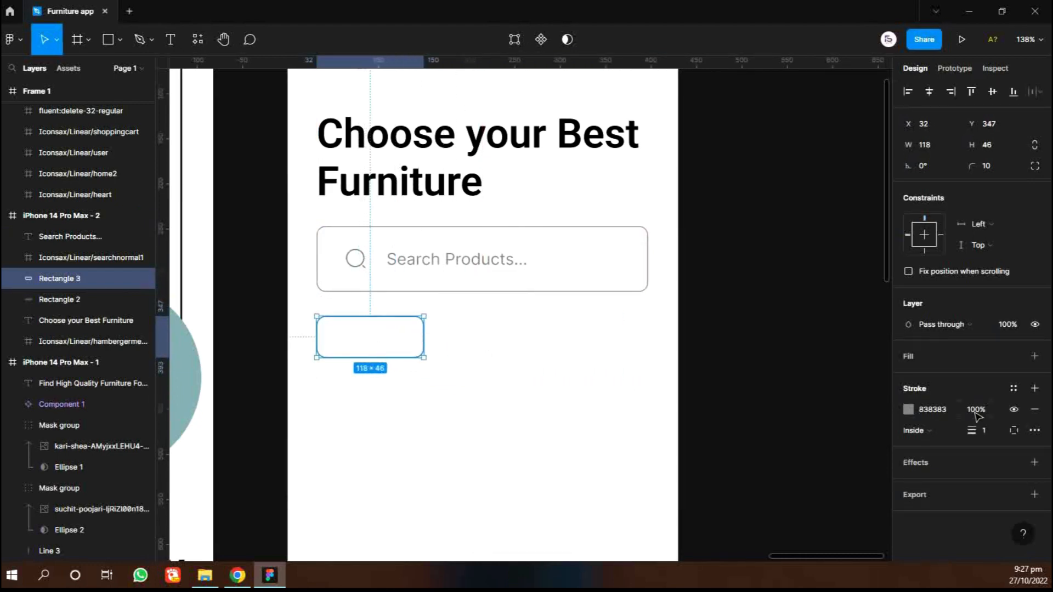
- Replace the category button's stroke with a light blue D8EEFA fill and set its corner radius to 5
click(1034, 410)
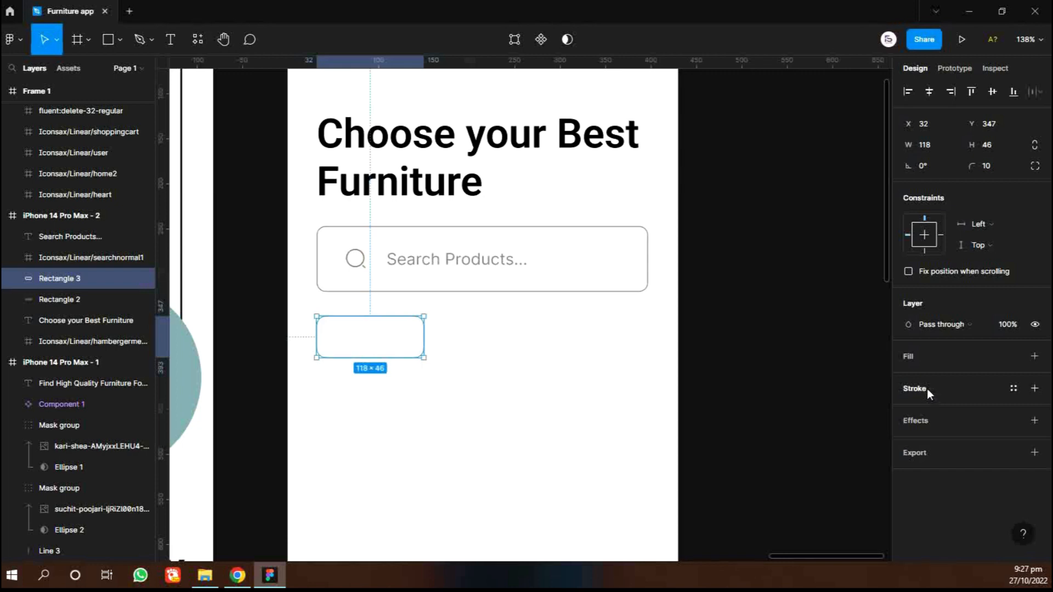
click(1034, 356)
click(908, 377)
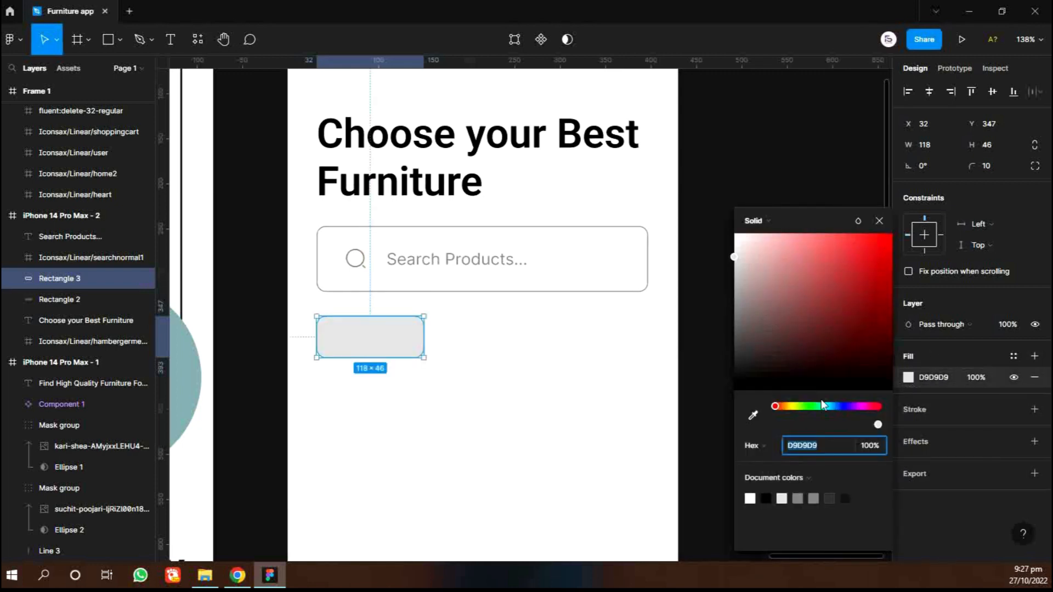
drag(822, 404, 833, 407)
click(753, 245)
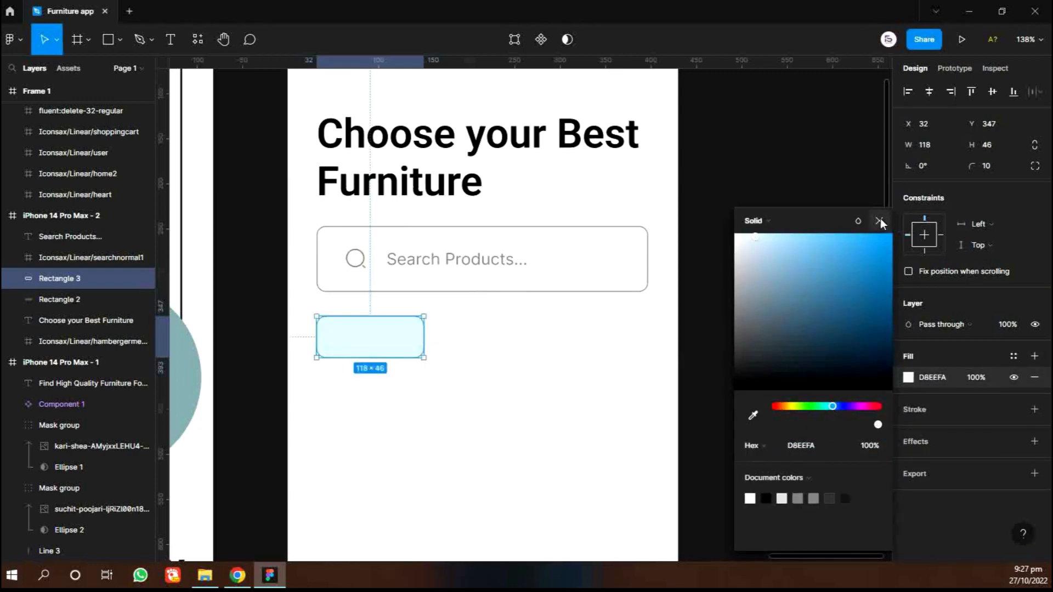
click(880, 223)
text(5)
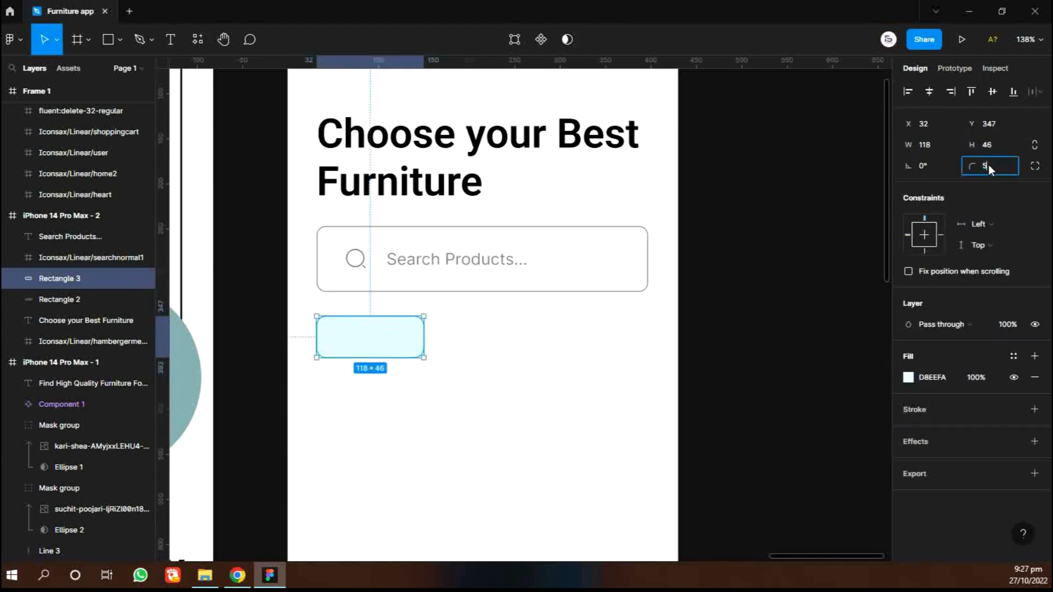
click(690, 431)
- Add the label "All" over the light blue category button and set its weight to Medium
click(372, 344)
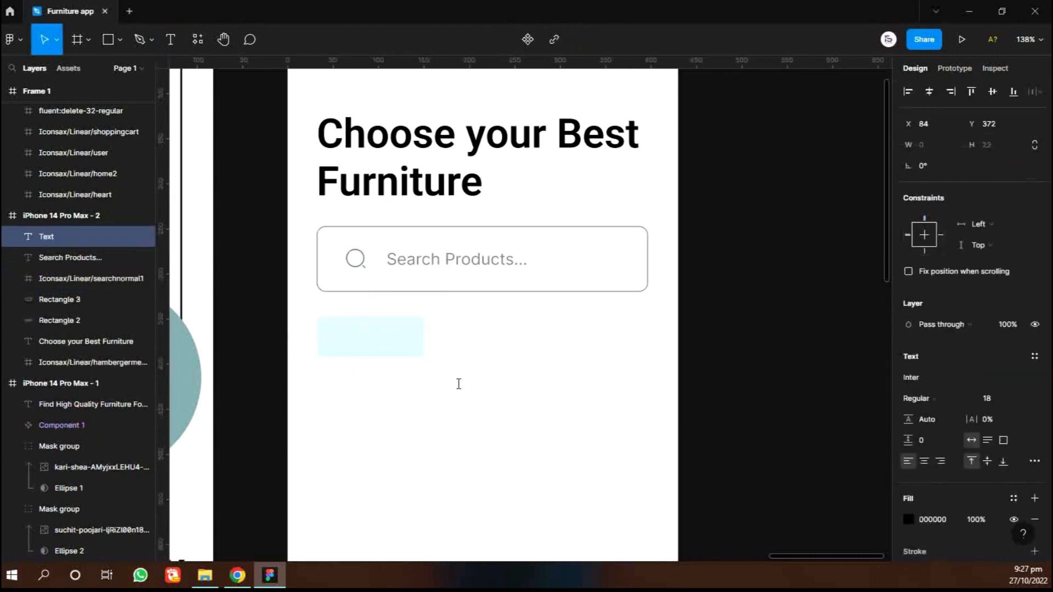
key(Escape)
click(932, 398)
click(932, 300)
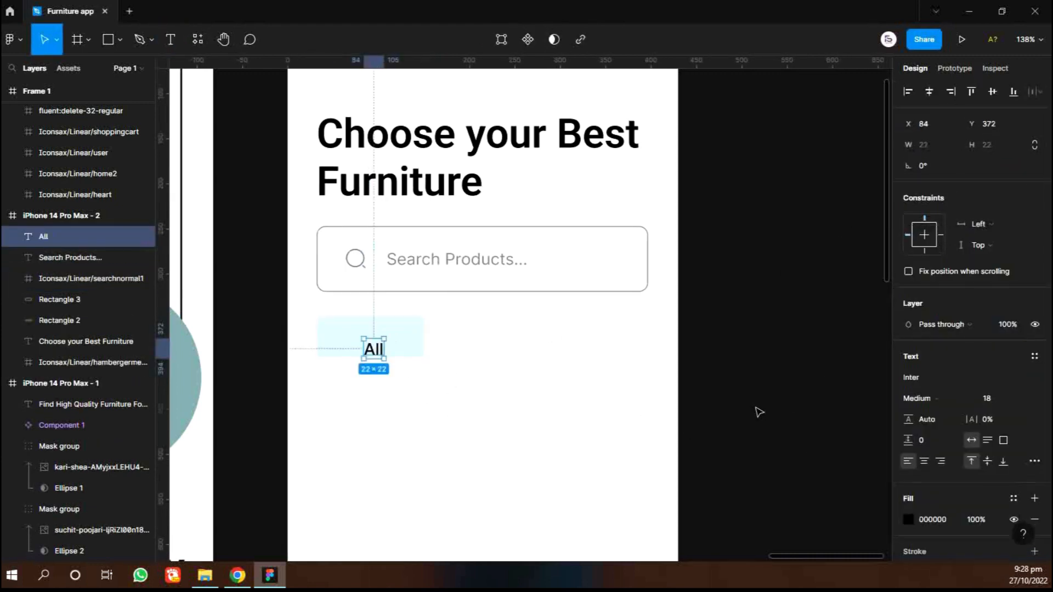
- Centre the "All" label horizontally and vertically on the light blue category button
key(Escape)
click(370, 349)
shift+click(403, 345)
click(929, 91)
click(991, 92)
click(510, 389)
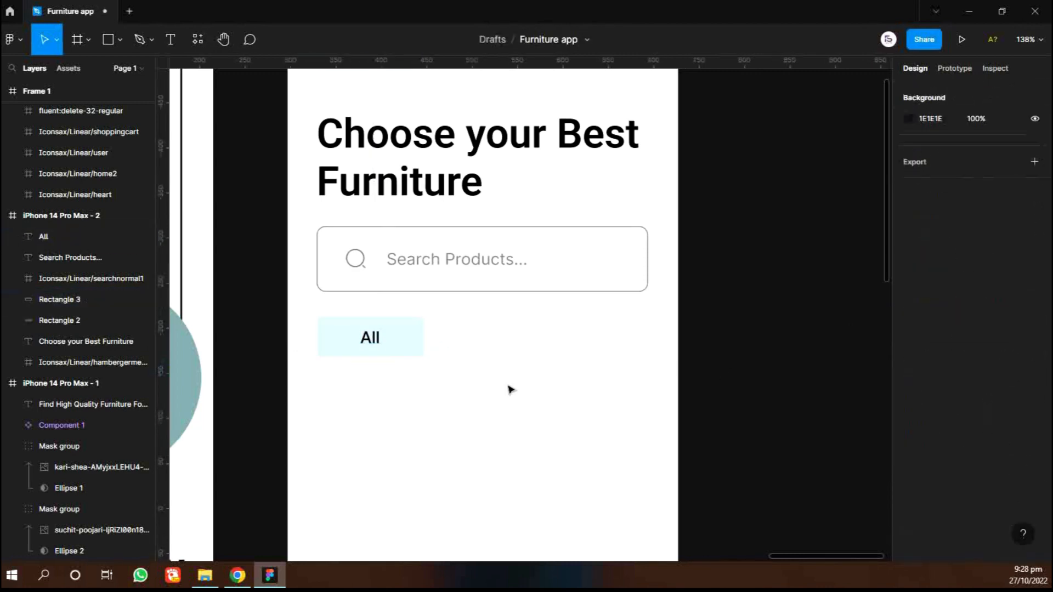
- Duplicate the category button with its label twice, forming a row of three buttons spaced 12 apart
drag(445, 377, 376, 337)
key(ctrl+d)
key(shift+Right)
key(shift+Right)
key(shift+Right)
key(shift+Right)
key(shift+Right)
key(shift+Right)
key(shift+Right)
key(shift+Right)
key(shift+Right)
key(shift+Right)
key(shift+Right)
key(shift+Right)
key(shift+Right)
key(shift+Right)
key(shift+Right)
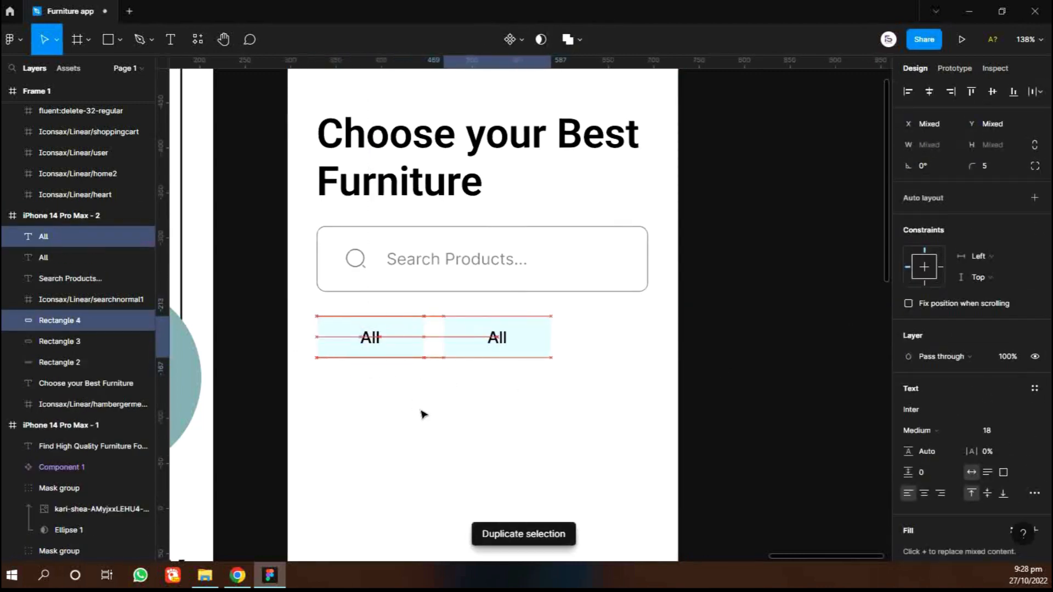
key(ctrl+d)
- Widen the three category buttons to 126 and re-centre each "All" label on its button
click(406, 347)
shift+click(515, 348)
shift+click(661, 340)
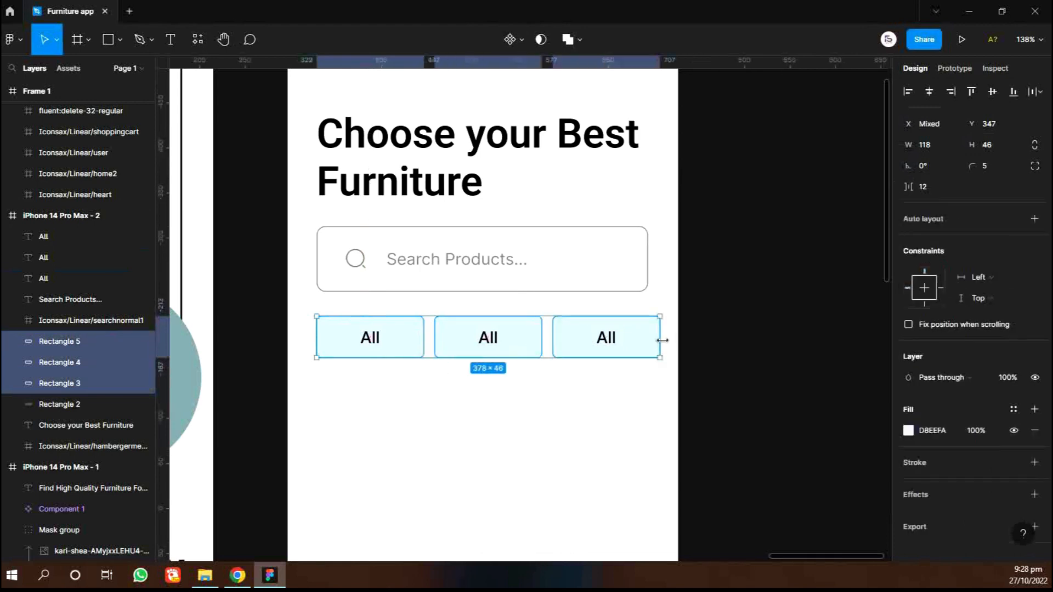
drag(629, 383, 818, 224)
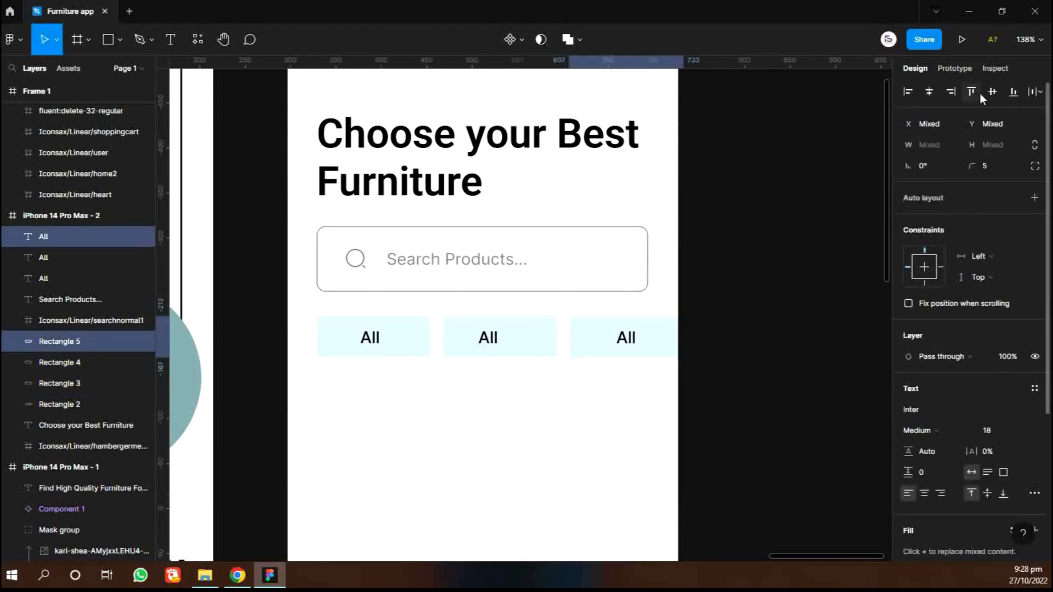
drag(481, 386, 514, 321)
click(929, 92)
drag(364, 394, 415, 329)
click(929, 92)
click(722, 264)
- Centre-align the second and third category labels and change their text to "Chair" and "Bed"
click(631, 339)
shift+click(502, 339)
click(924, 514)
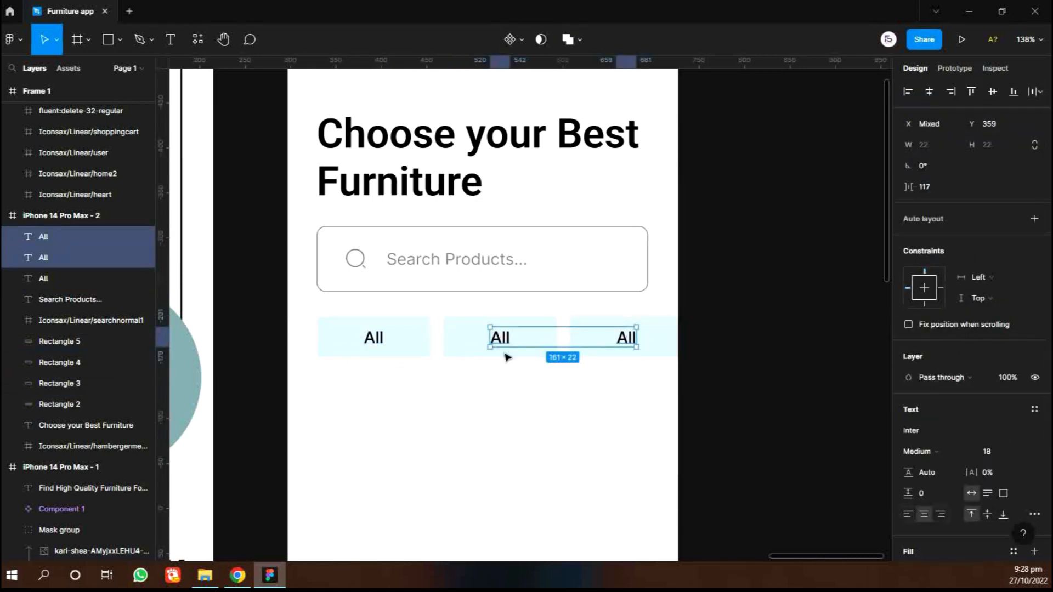
click(503, 339)
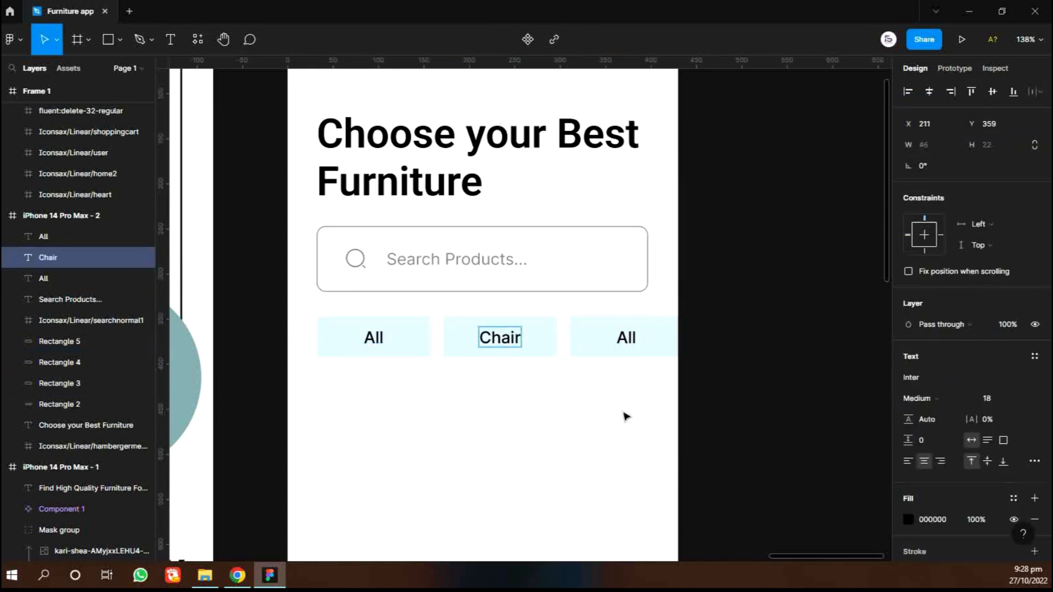
click(627, 338)
text(Bed)
click(613, 395)
- Make the "Chair" label white and fill its category button with black 000000
click(500, 338)
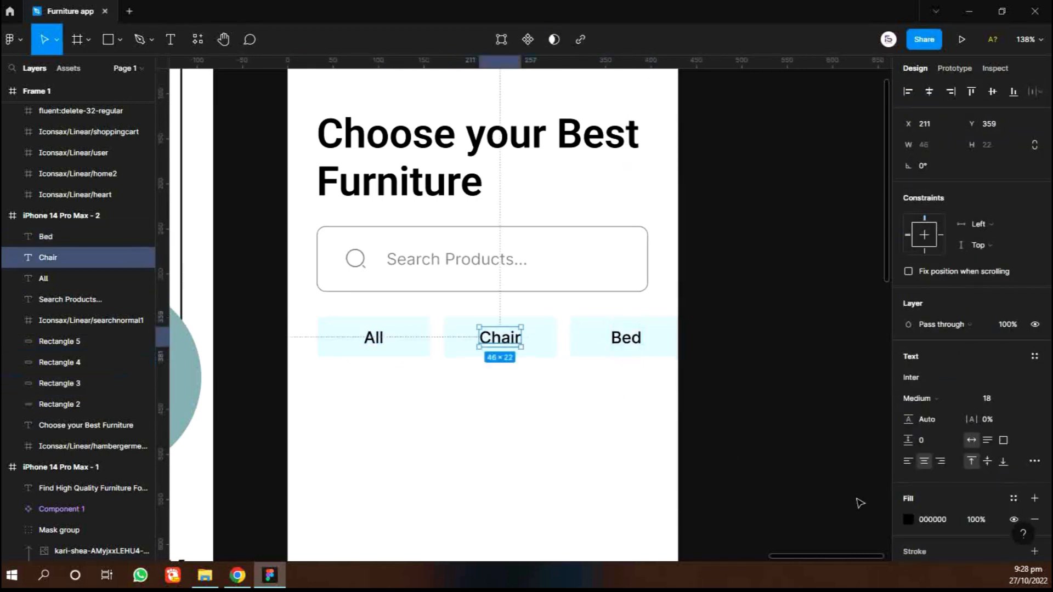
click(908, 519)
drag(784, 313, 704, 205)
click(704, 206)
click(499, 337)
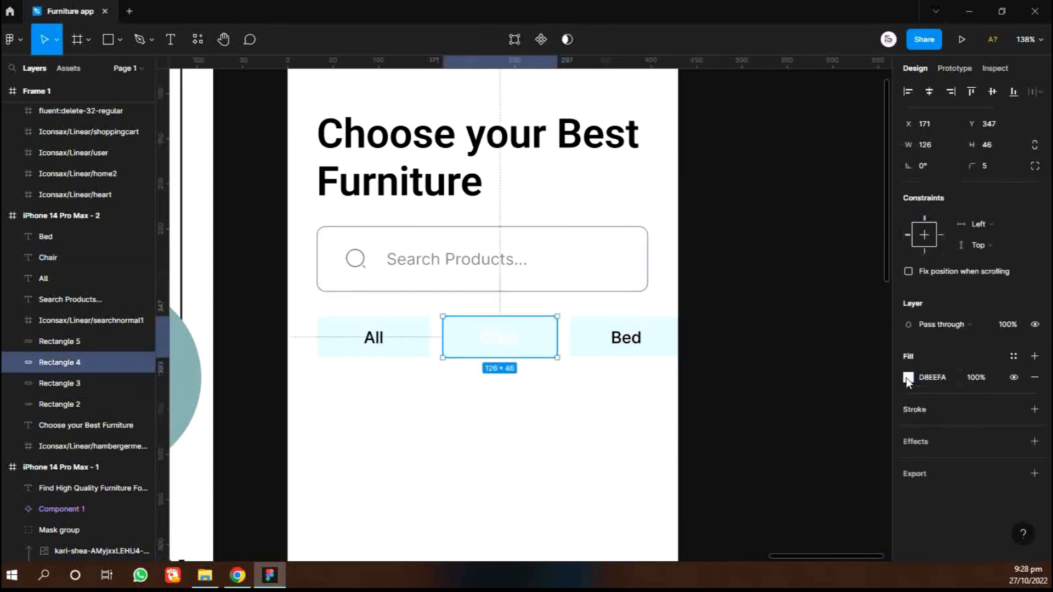
click(908, 377)
drag(812, 307, 644, 475)
click(878, 222)
click(760, 365)
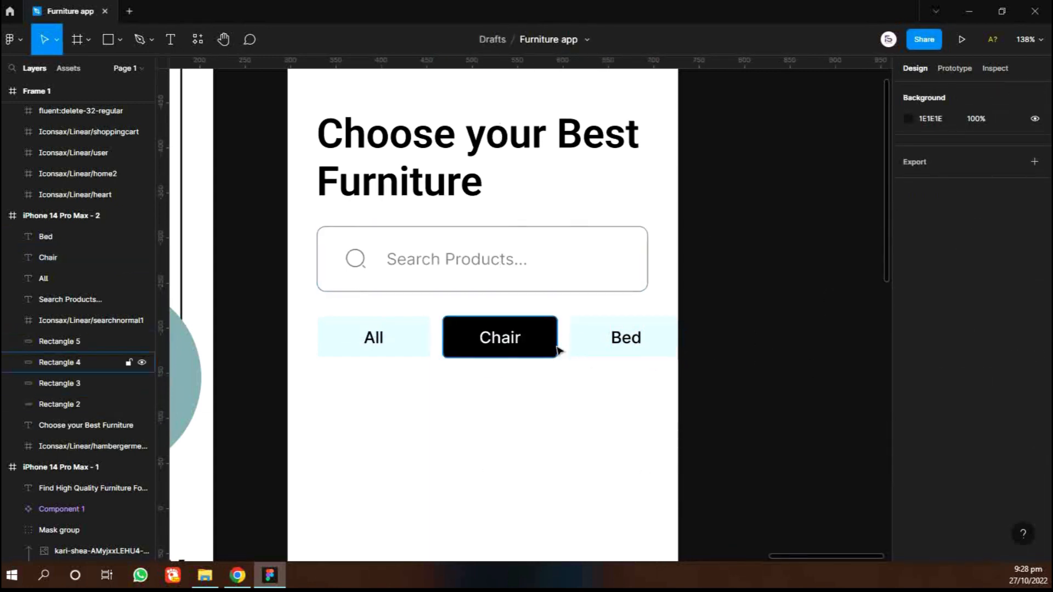
- Paste the copied chair product card into the iPhone 14 Pro Max - 2 frame and place it below the category buttons at X 32, Y 420
key(alt+Tab)
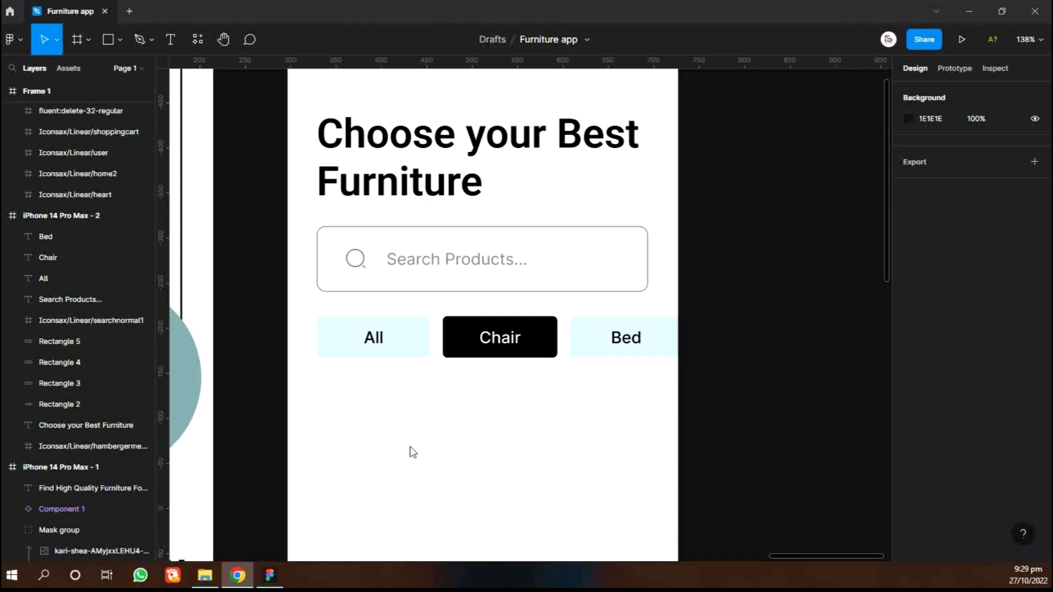
key(alt+Tab)
scroll(394, 411, down, 4)
key(ctrl+v)
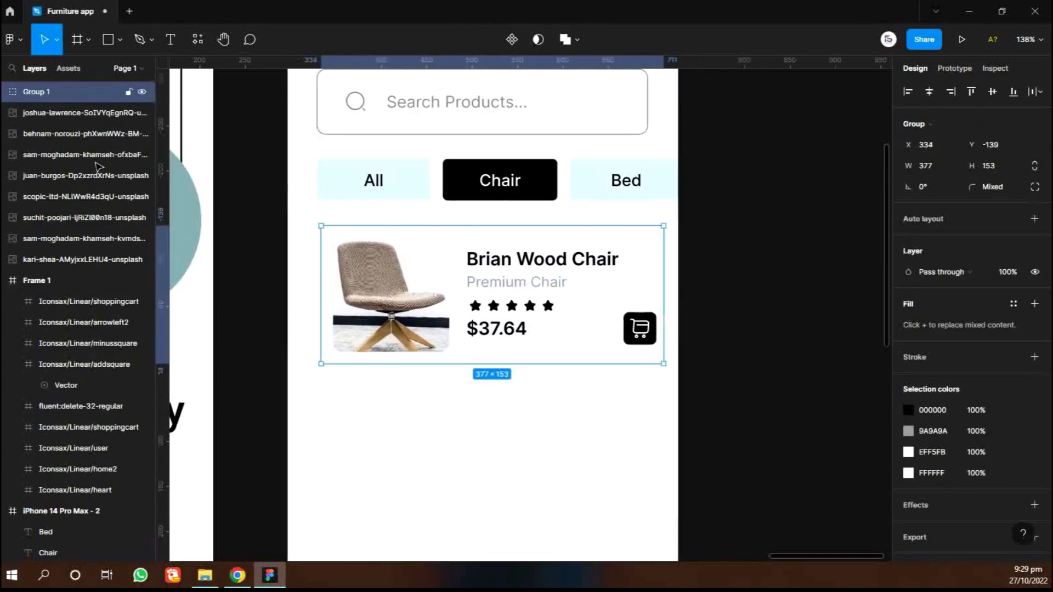
drag(63, 469, 63, 521)
drag(424, 334, 420, 333)
click(492, 461)
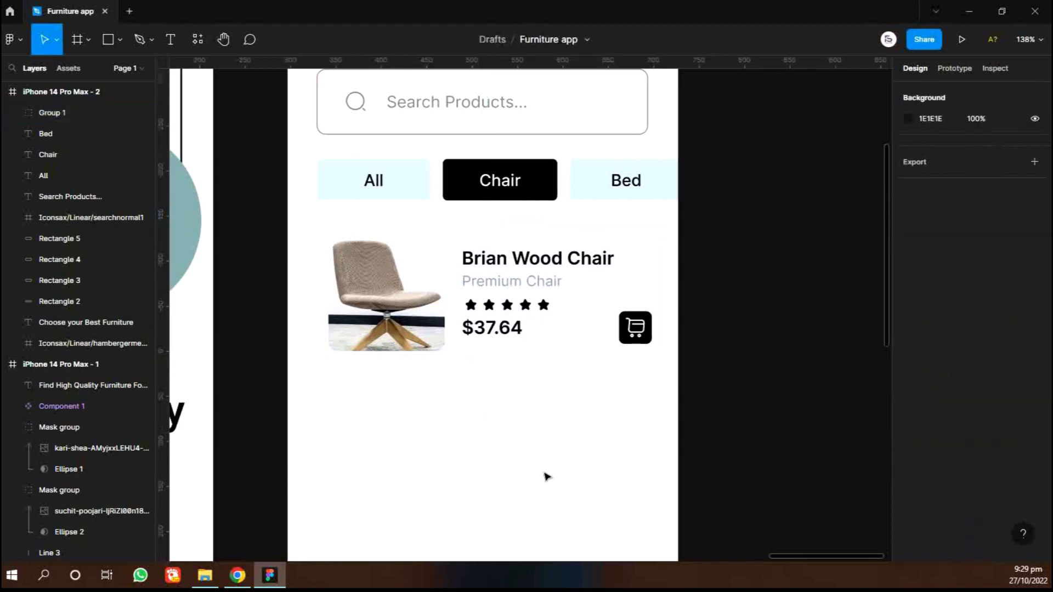
- Fill the product card's background with the light blue D8EEFA sampled from the category buttons
click(908, 357)
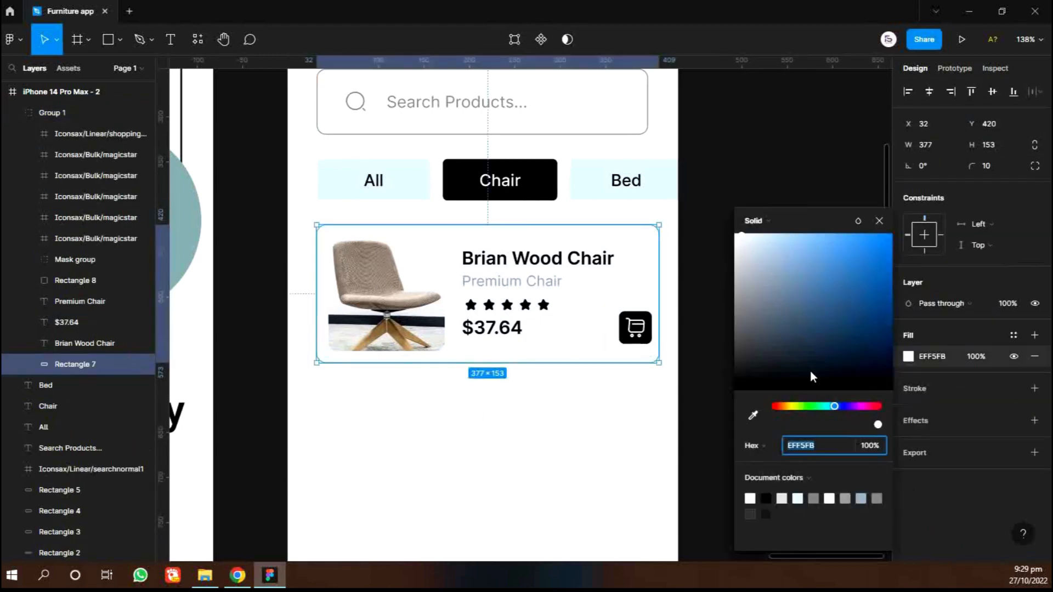
click(752, 412)
click(661, 184)
click(739, 359)
- Duplicate the product card group twice, stacking the copies evenly below the first card
scroll(739, 360, down, 3)
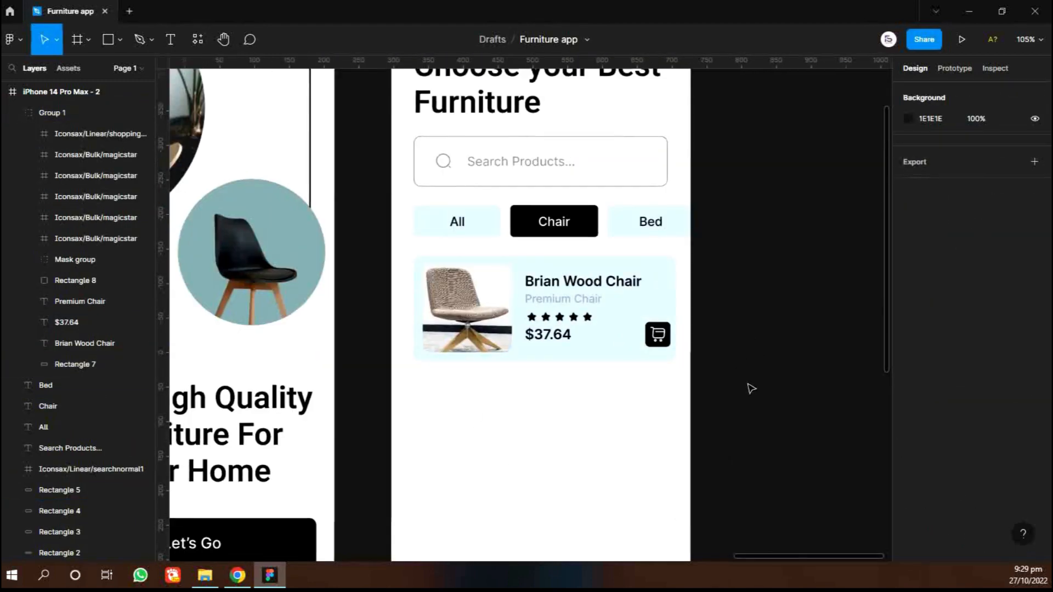
scroll(746, 382, down, 4)
drag(742, 330, 499, 213)
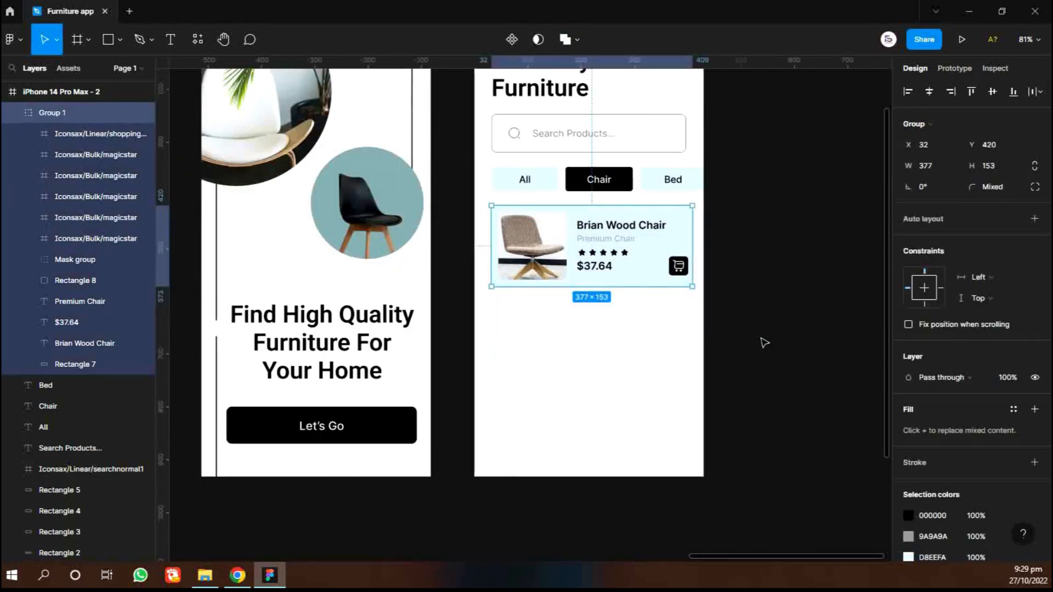
key(ctrl+d)
key(shift+Down)
key(shift+Down)
key(shift+Down)
key(shift+Down)
key(shift+Down)
key(shift+Down)
key(shift+Down)
key(shift+Down)
key(shift+Down)
key(shift+Down)
key(shift+Down)
key(shift+Down)
key(shift+Down)
key(shift+Down)
key(shift+Down)
key(shift+Down)
key(shift+Down)
key(shift+Down)
key(ctrl+d)
click(763, 344)
scroll(760, 307, up, 3)
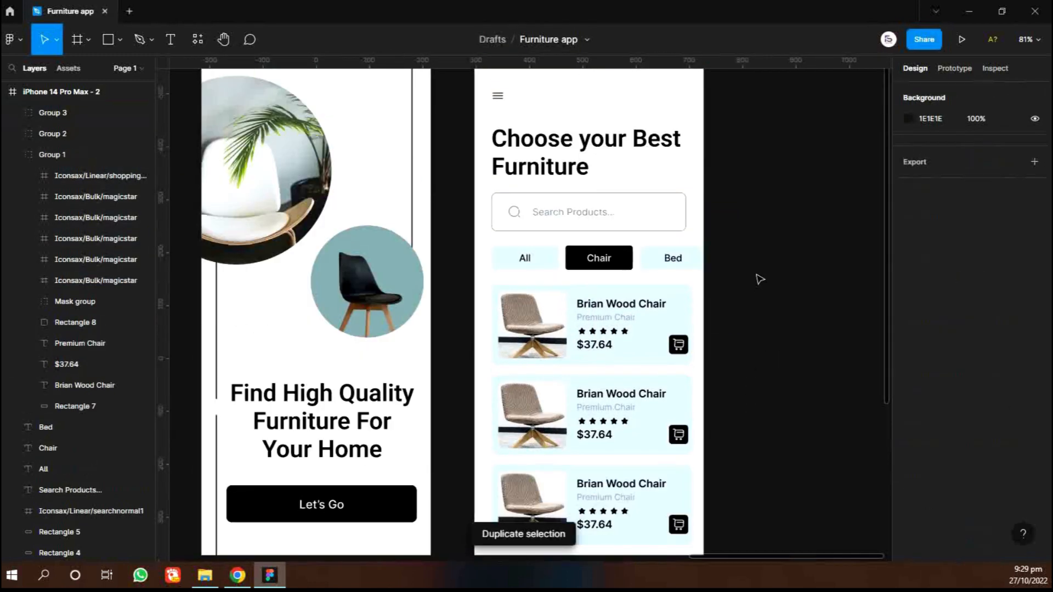
- Make the search box slightly shorter and move the heading, search box, category buttons and cards up closer to the menu icon
click(594, 230)
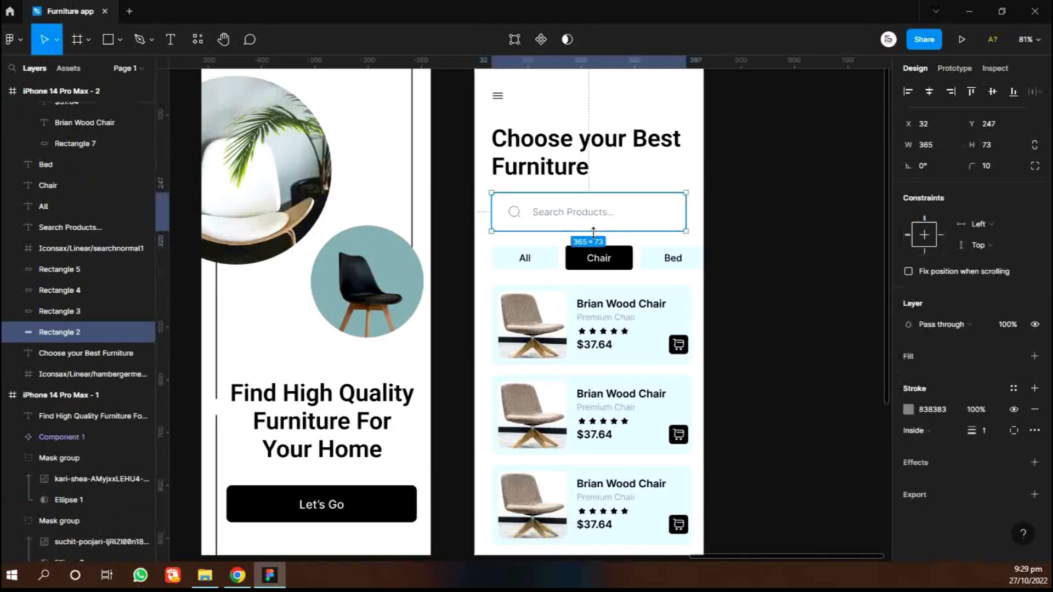
click(754, 268)
scroll(750, 433, down, 2)
drag(749, 449, 538, 103)
scroll(619, 302, up, 2)
drag(619, 308, 619, 301)
click(736, 348)
- Draw a full-width 430 × 88 rectangle along the bottom of the home screen and fill it with white FFFFFF
scroll(758, 359, down, 2)
scroll(757, 352, down, 3)
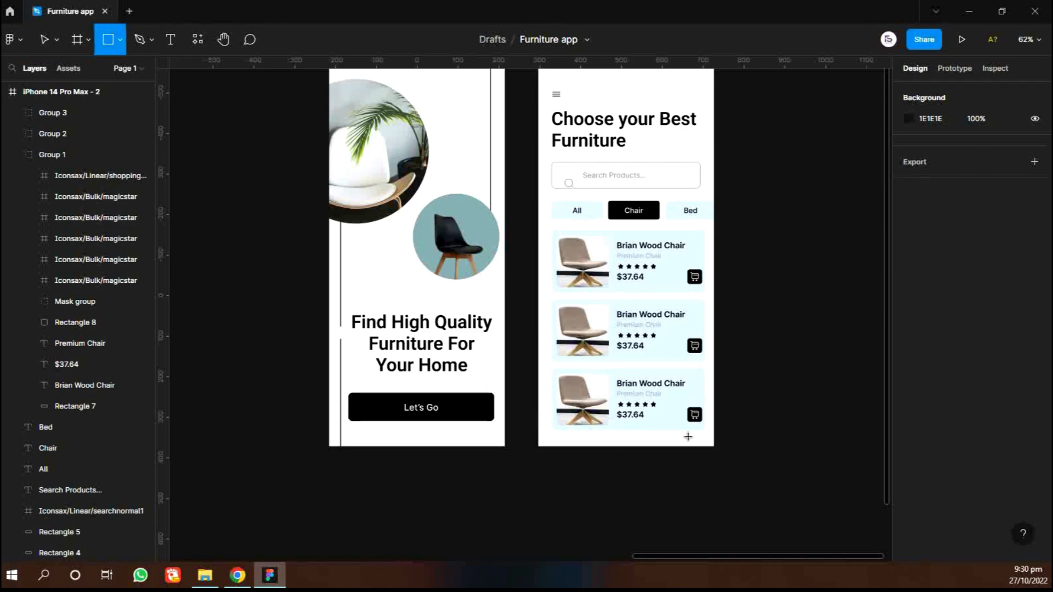
drag(538, 417, 713, 446)
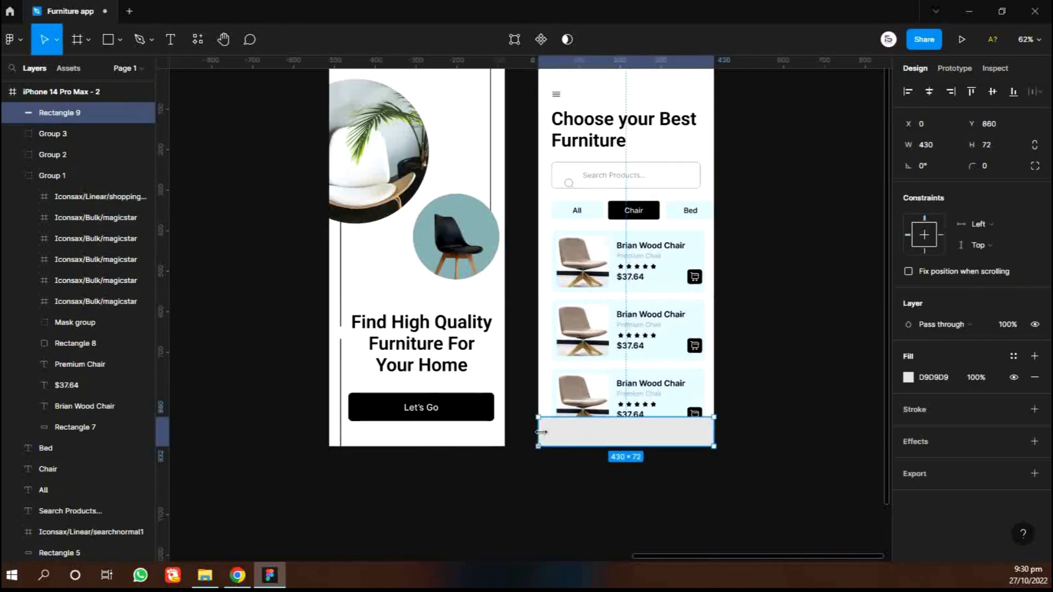
click(908, 378)
drag(766, 258, 691, 188)
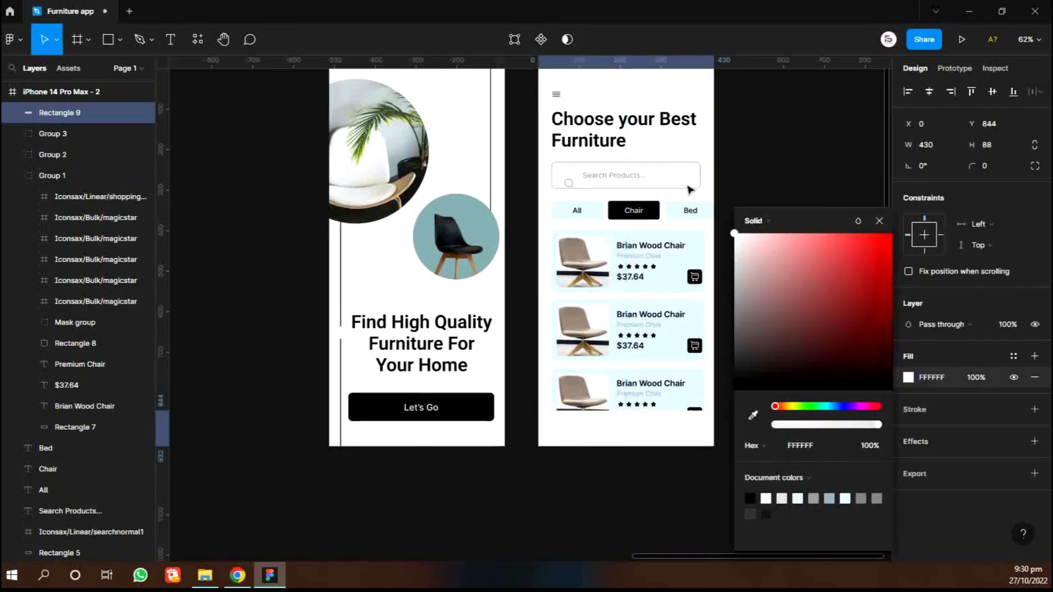
click(757, 181)
- Move the home, heart, cart and user icons onto the white bottom bar, spaced 70 apart and centred vertically
scroll(808, 421, down, 3)
scroll(265, 313, left, 2)
scroll(266, 313, left, 2)
drag(366, 269, 255, 229)
drag(323, 242, 602, 428)
scroll(734, 452, right, 3)
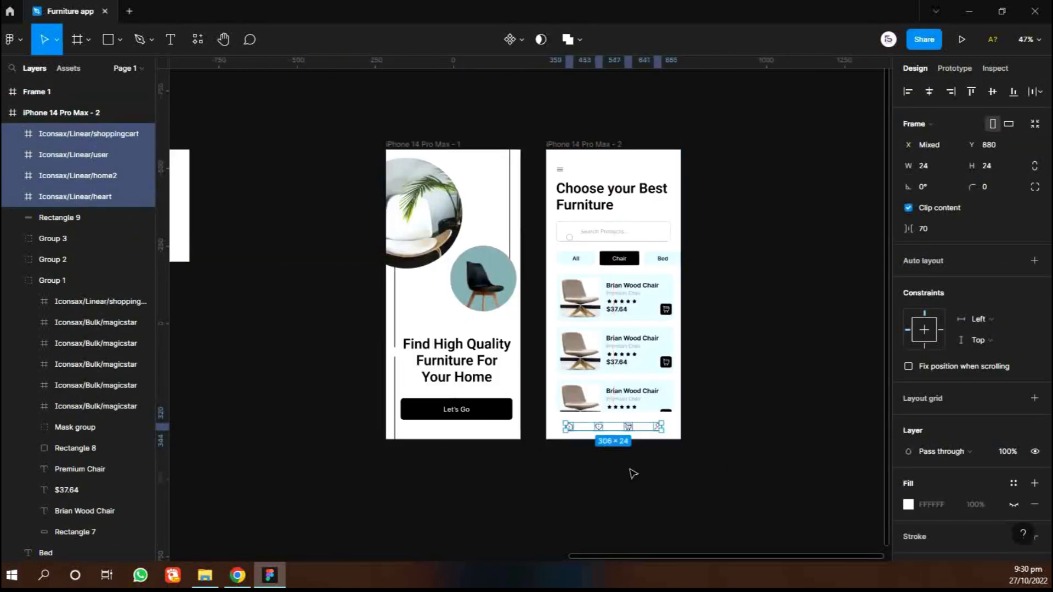
scroll(629, 467, up, 4)
shift+click(725, 392)
click(606, 419)
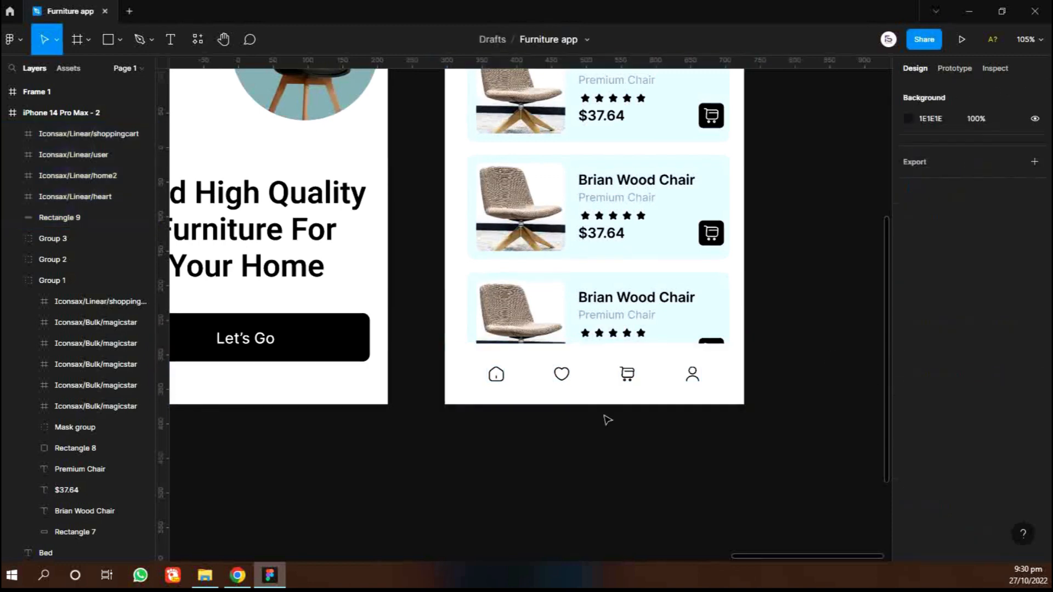
- Recolour the heart, cart and user icons in the bottom bar to grey 8A8A8A
click(560, 376)
shift+click(634, 382)
shift+click(692, 375)
scroll(933, 384, down, 3)
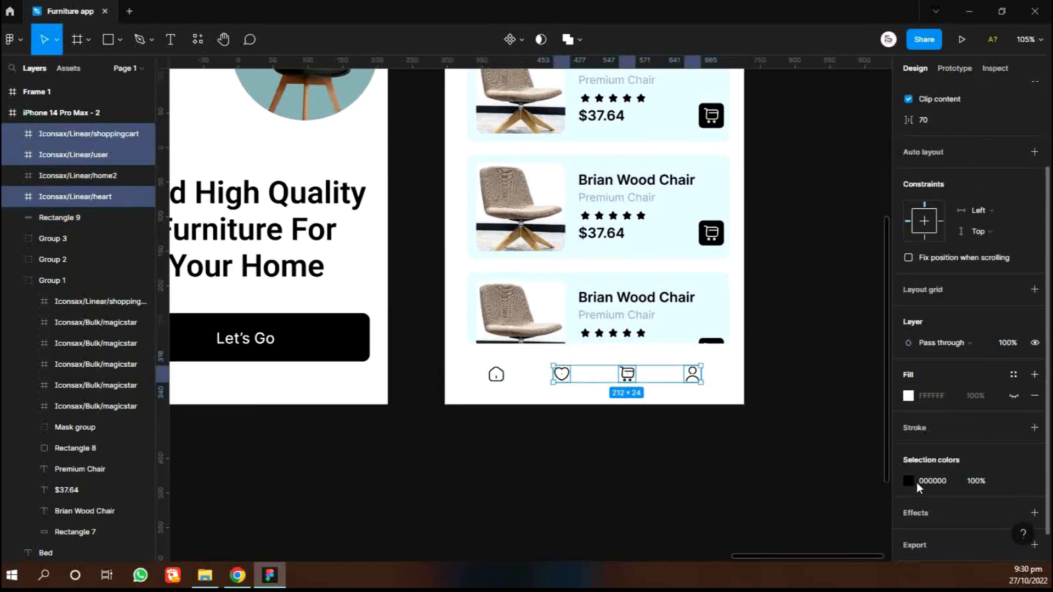
click(910, 482)
key(Escape)
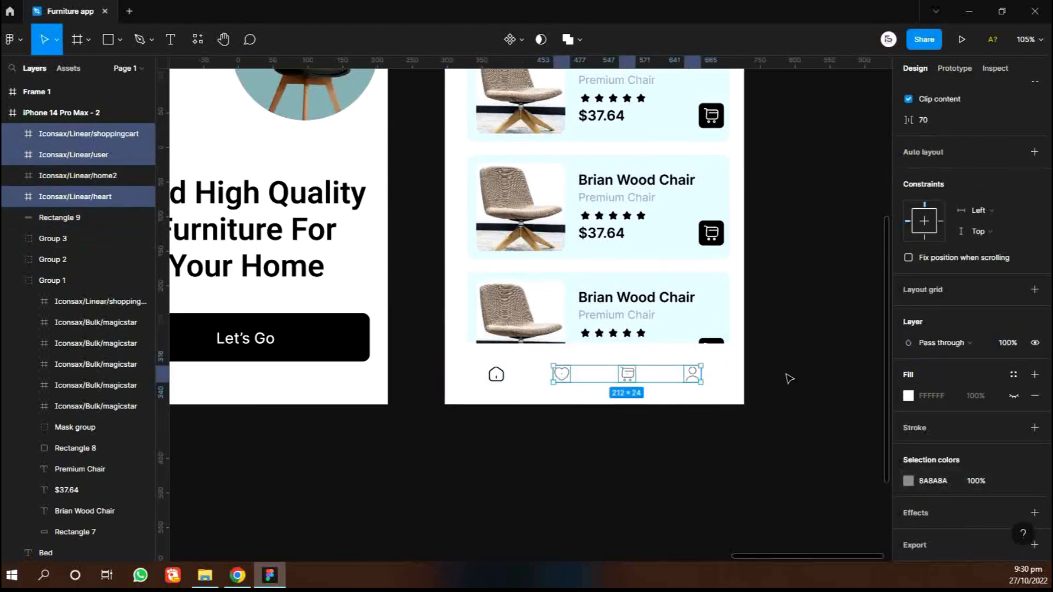
click(787, 377)
- Draw a 17 × 17 circle just below the home icon and fill it with black 000000
scroll(505, 420, up, 5)
click(120, 41)
click(90, 119)
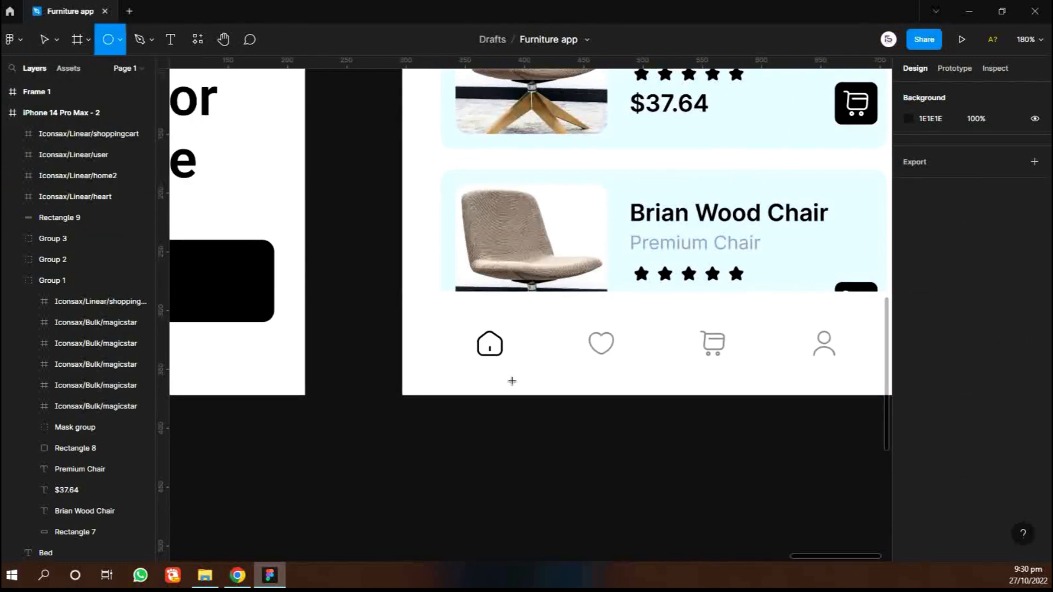
drag(481, 364, 501, 384)
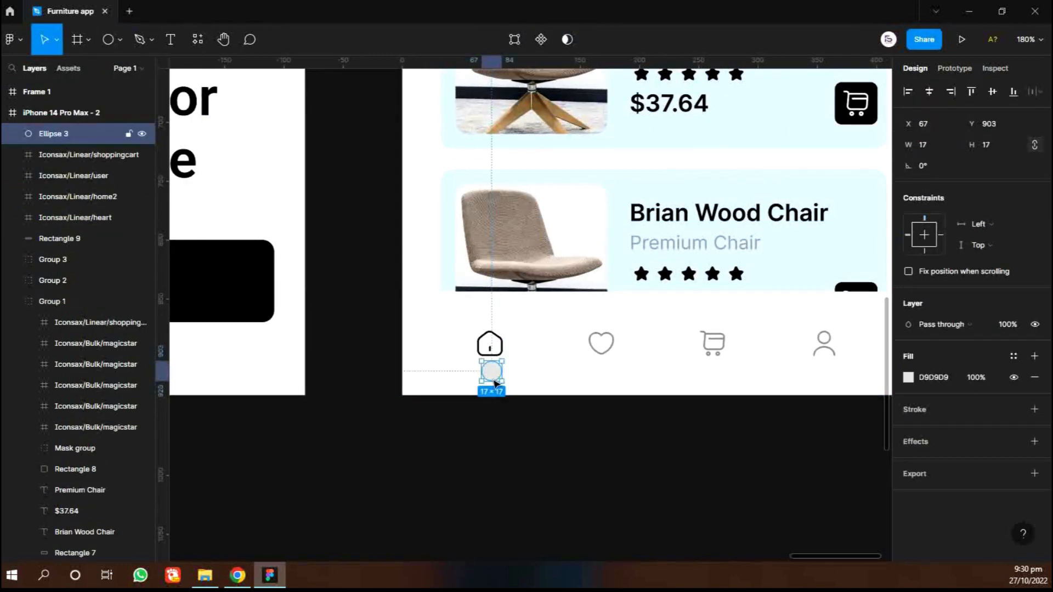
click(908, 378)
click(489, 378)
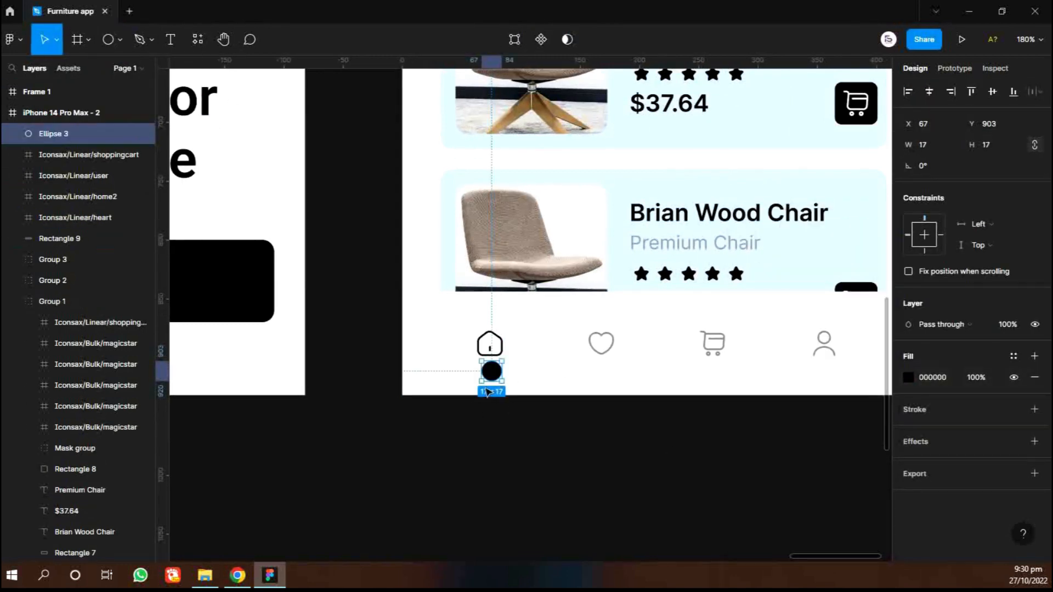
- Raise the circle's lowest point to flatten it into a dome about 12 high, and centre it under the home icon
scroll(487, 385, up, 2)
double_click(497, 368)
scroll(513, 394, up, 4)
drag(468, 363, 470, 353)
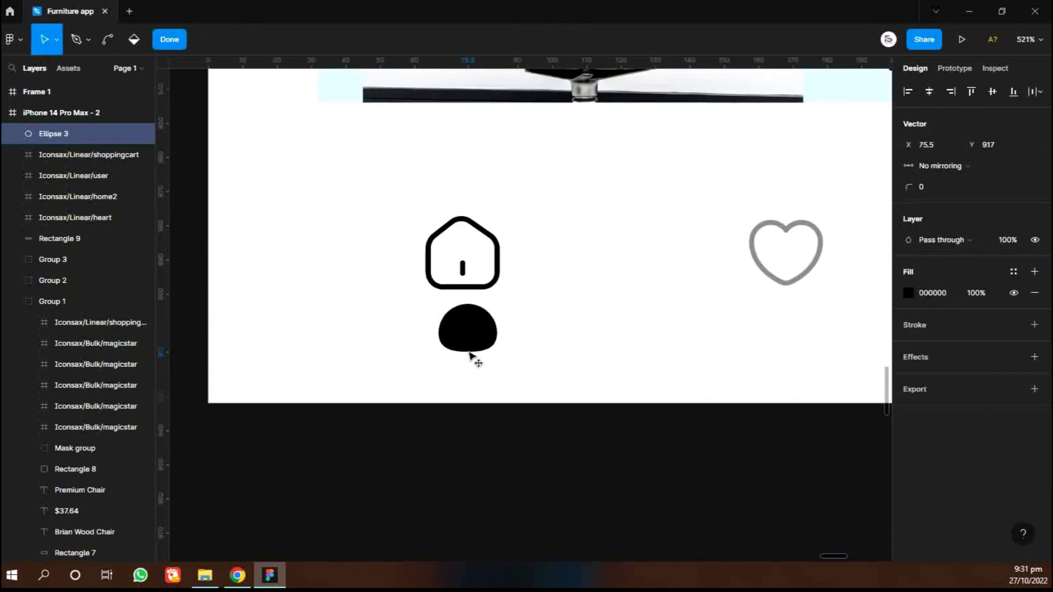
click(184, 40)
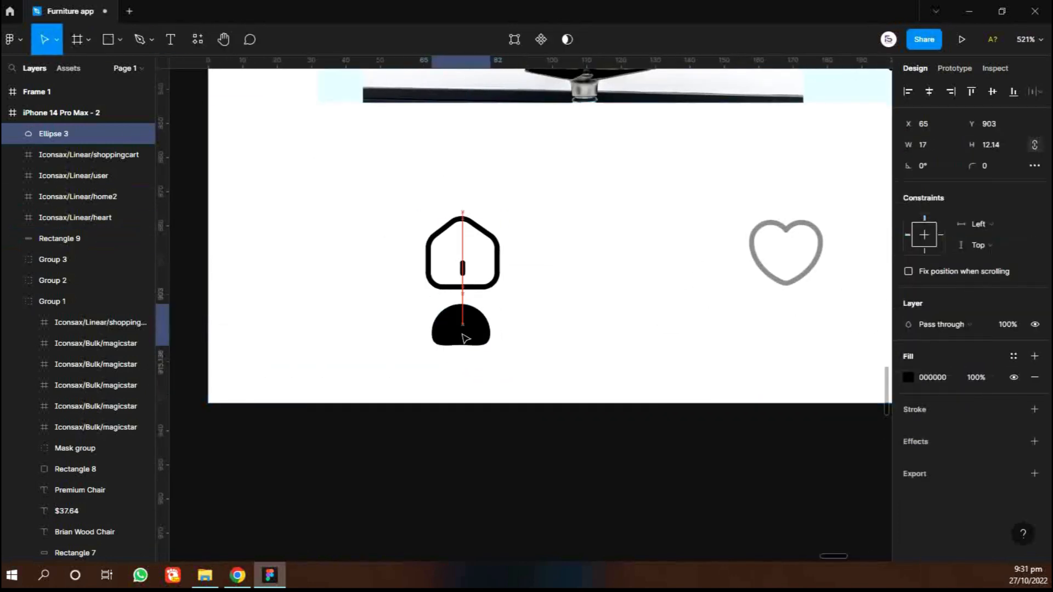
key(Escape)
- Duplicate the home screen frame to its right and delete all of the copy's contents
scroll(466, 340, down, 8)
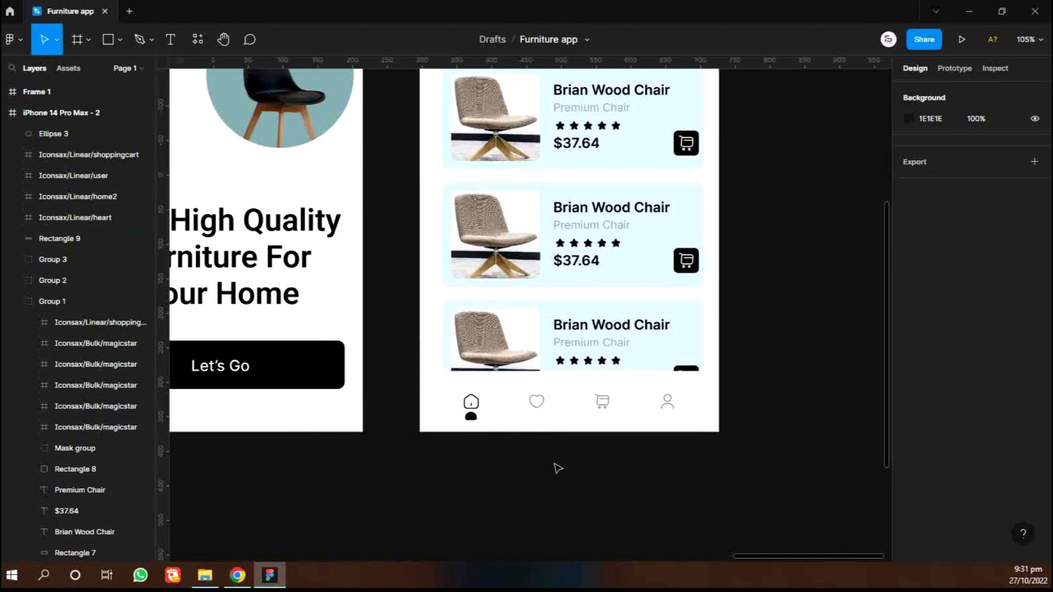
scroll(578, 452, down, 3)
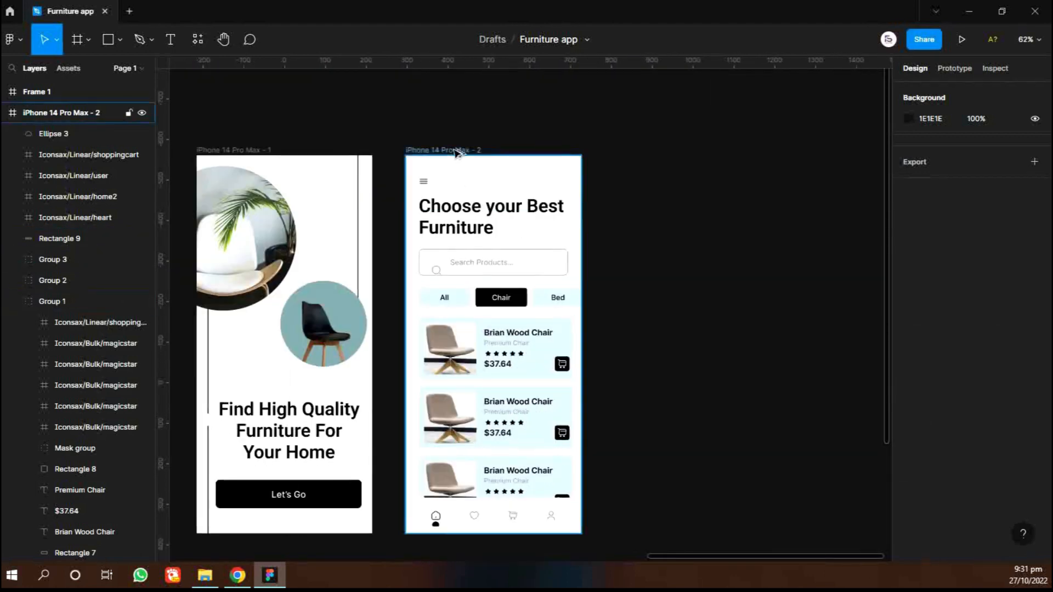
drag(459, 154, 668, 152)
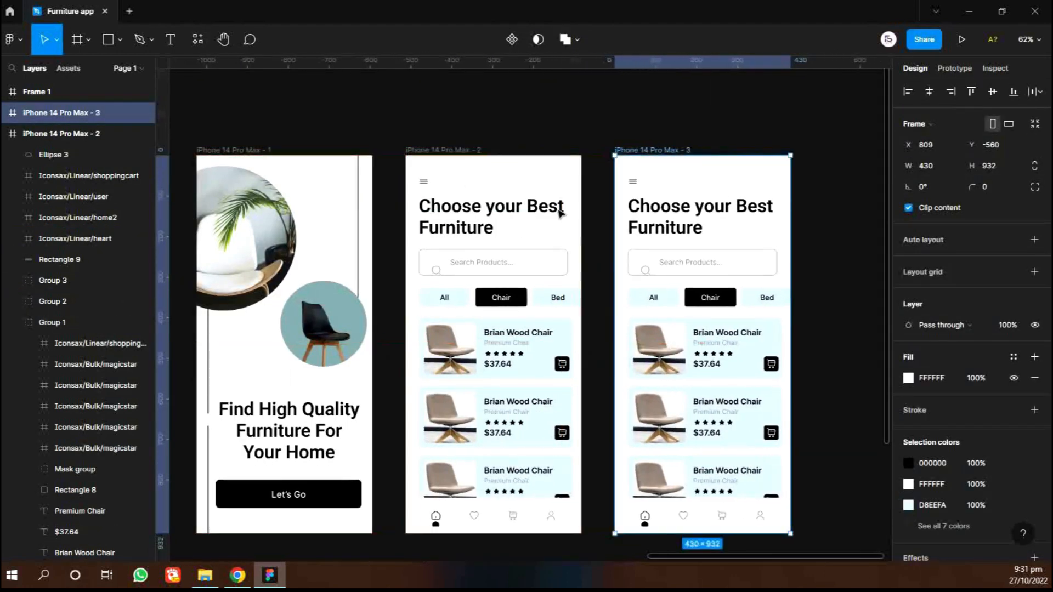
scroll(603, 366, right, 5)
click(604, 366)
drag(620, 528, 378, 176)
key(Delete)
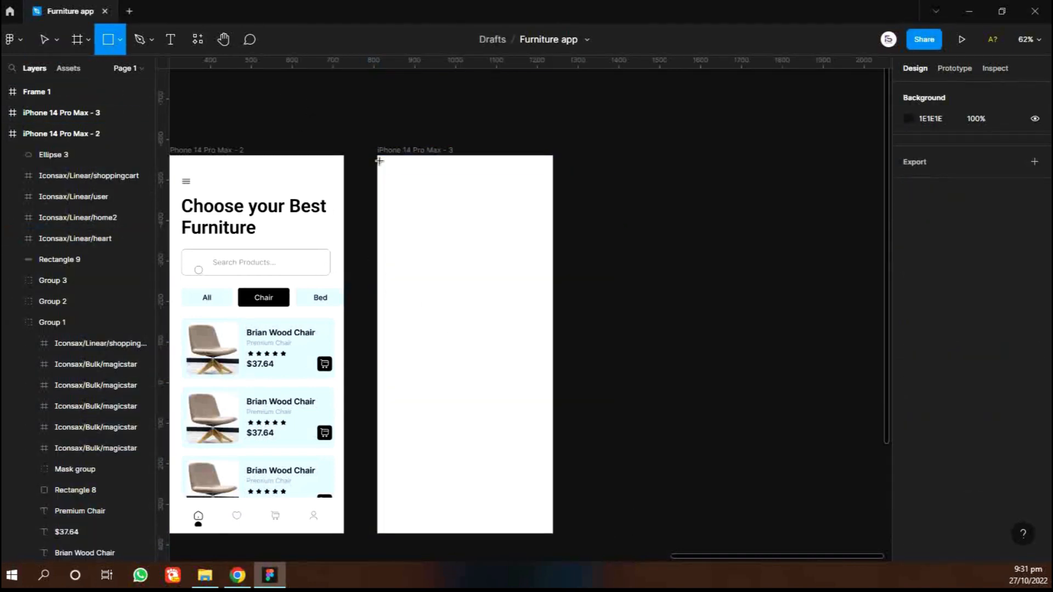
- Draw a 430 × 508 rectangle covering the upper part of the empty third screen
drag(377, 157, 551, 314)
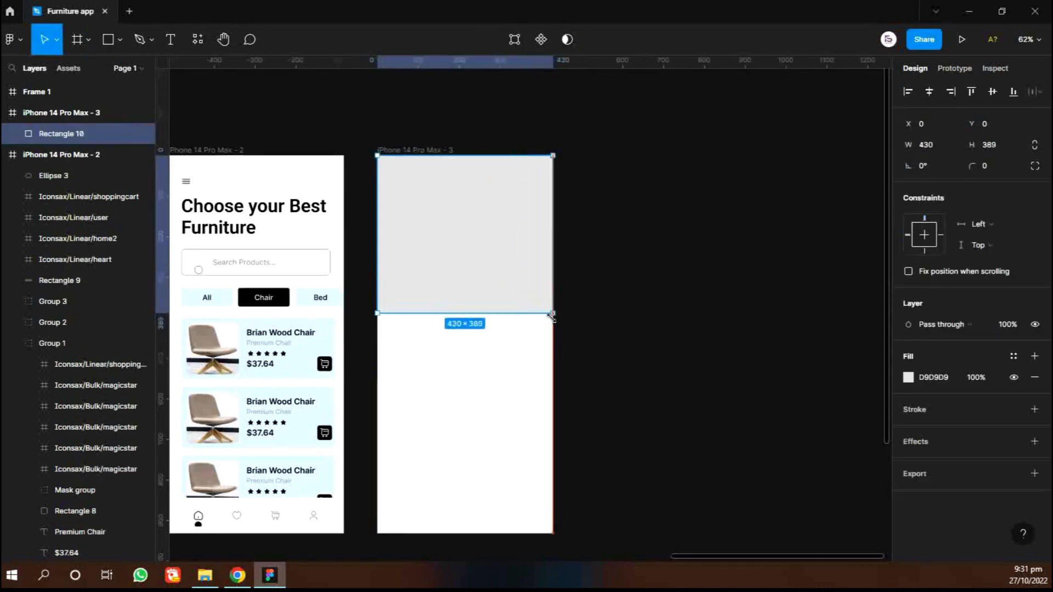
drag(486, 314, 498, 365)
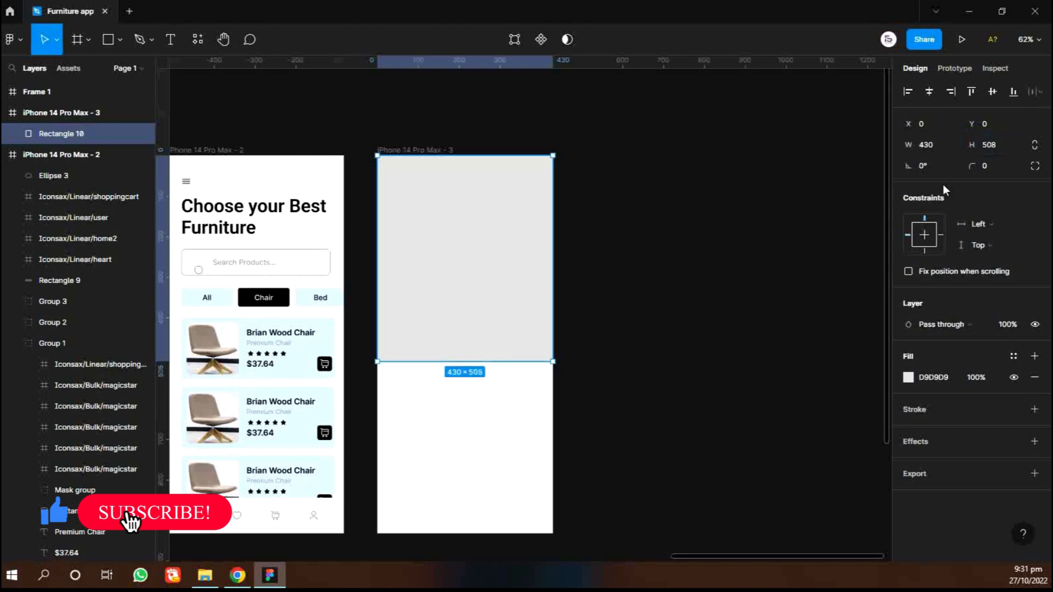
- Copy the beige chair photo onto the third screen, scale it over the grey rectangle and select both
click(710, 304)
scroll(604, 346, down, 4)
scroll(603, 346, left, 6)
scroll(604, 346, right, 2)
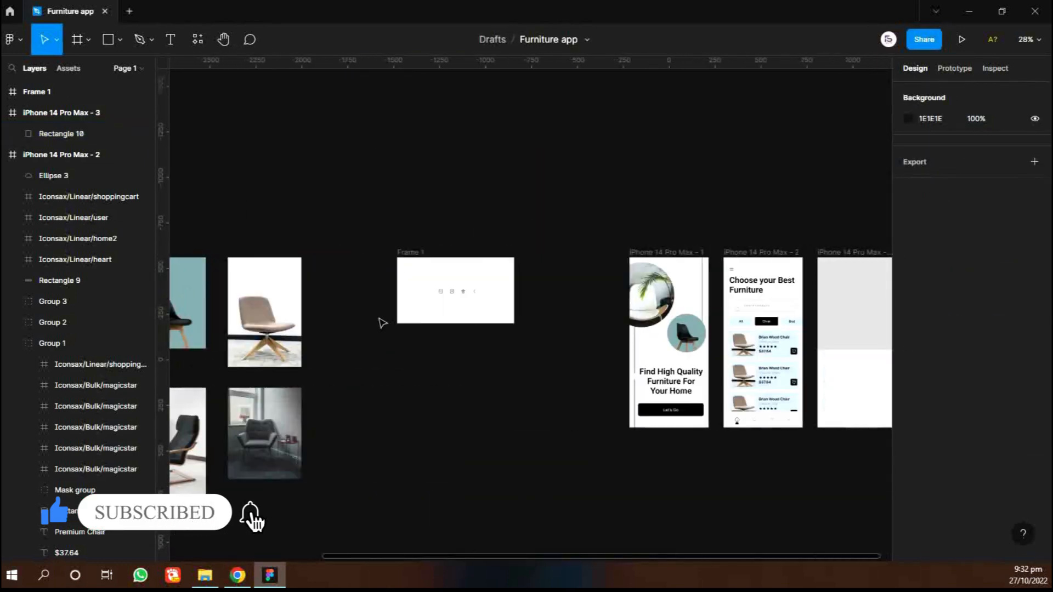
drag(262, 340, 658, 336)
scroll(658, 337, up, 4)
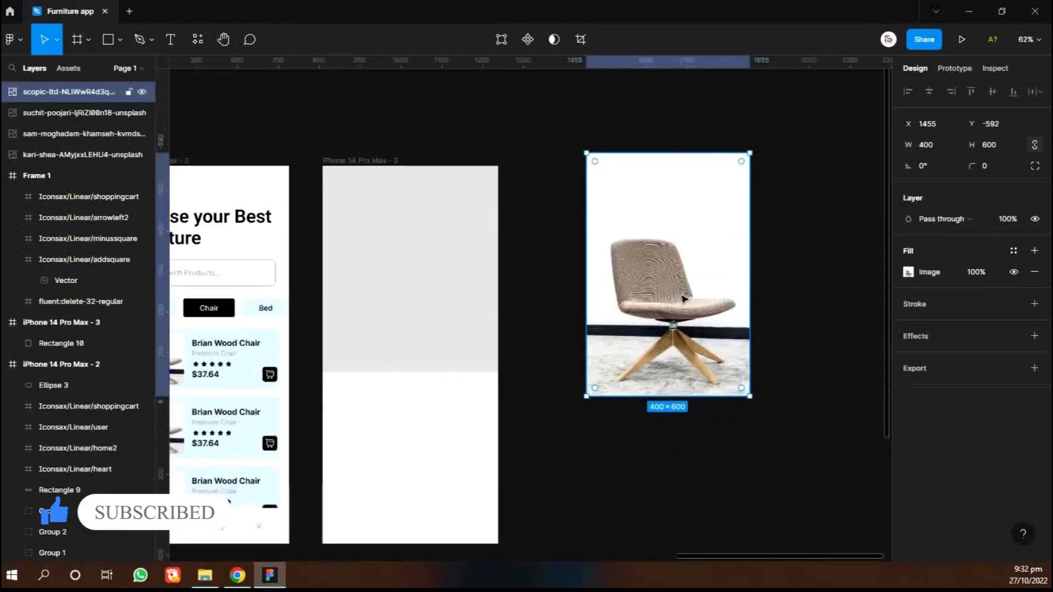
drag(683, 299, 420, 326)
drag(486, 409, 498, 427)
drag(539, 331, 448, 250)
- Mask the chair photo with the grey rectangle and resize the photo to 430 × 508
click(541, 39)
double_click(460, 279)
drag(436, 427, 435, 375)
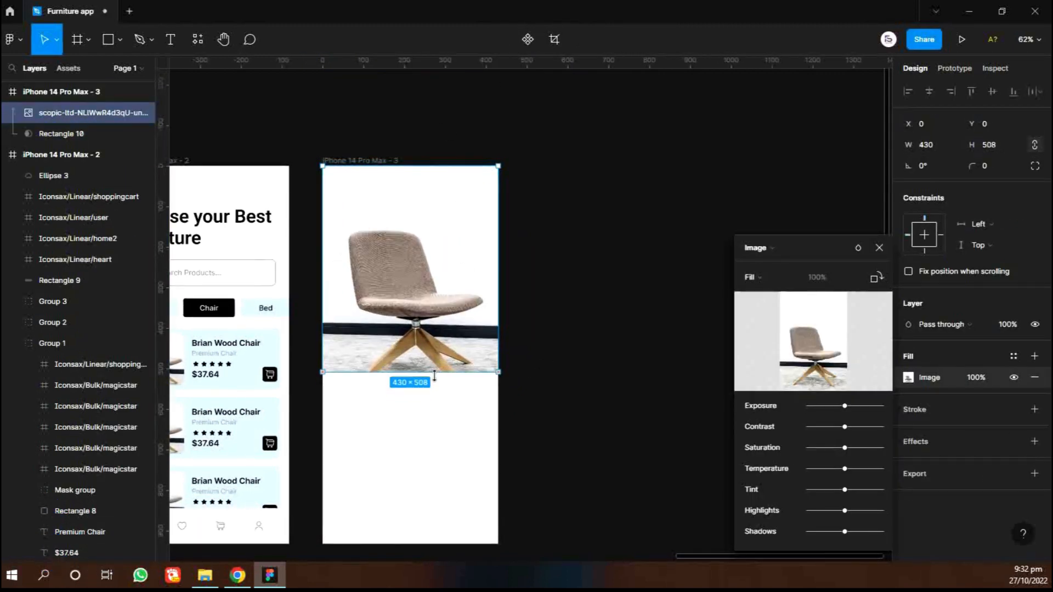
click(879, 247)
click(742, 339)
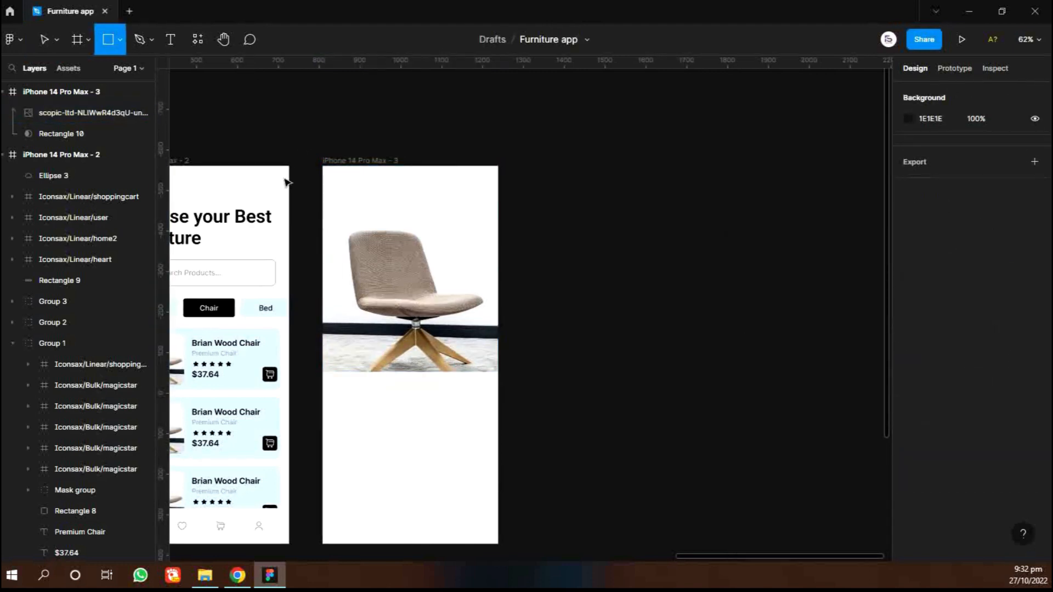
- Draw a 47 × 47 square near the third screen's upper-left corner and fill it with white FFFFFF
drag(331, 178, 352, 198)
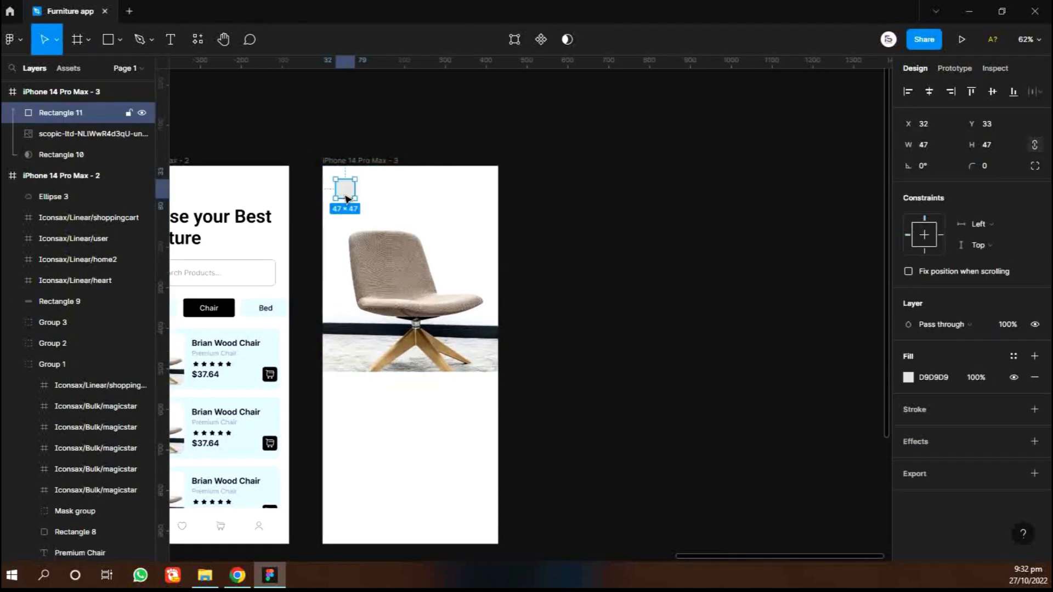
scroll(346, 198, up, 5)
click(908, 377)
drag(799, 282, 730, 230)
click(877, 220)
click(835, 251)
click(359, 192)
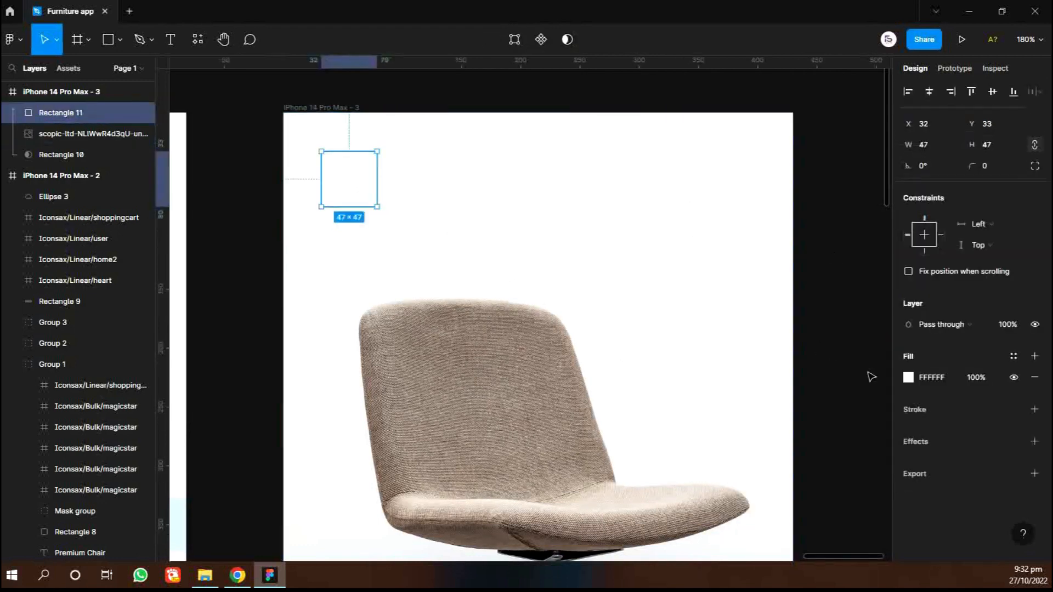
- Round the white square's corners to 5 and apply a drop shadow below it with the Beautiful Shadows plugin
click(198, 39)
click(261, 69)
click(371, 161)
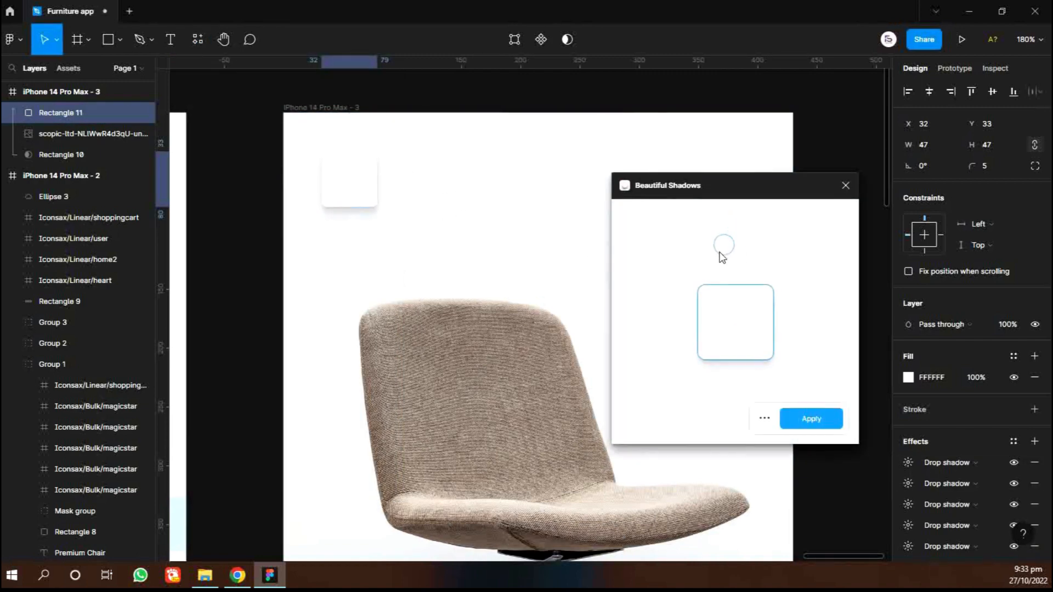
click(832, 421)
click(846, 353)
- Copy the back arrow icon from the icon frame onto the white square and centre it horizontally
scroll(843, 353, down, 3)
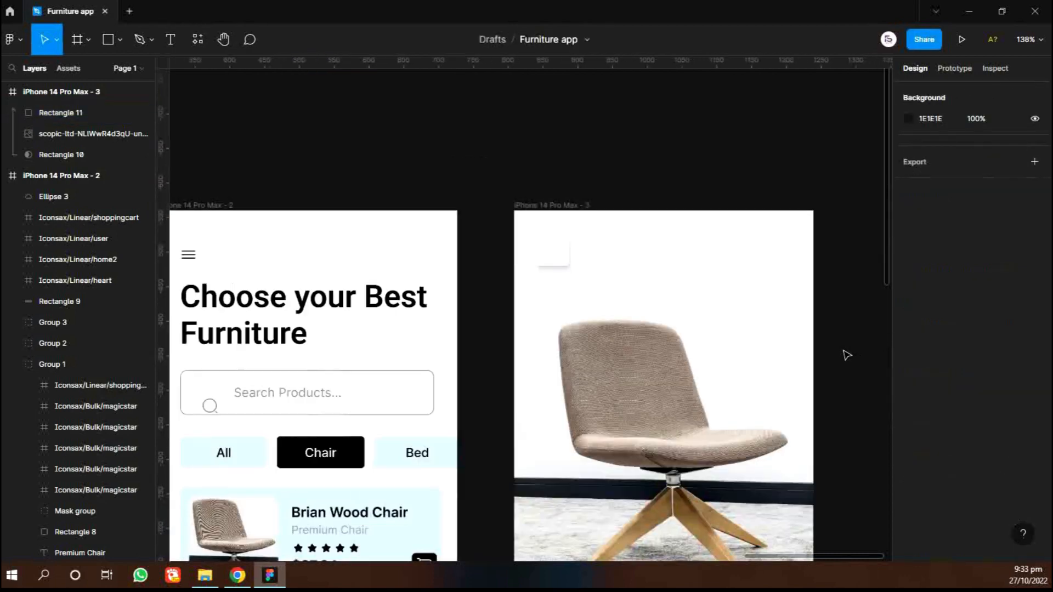
scroll(811, 351, right, 2)
scroll(473, 286, down, 3)
scroll(473, 288, left, 7)
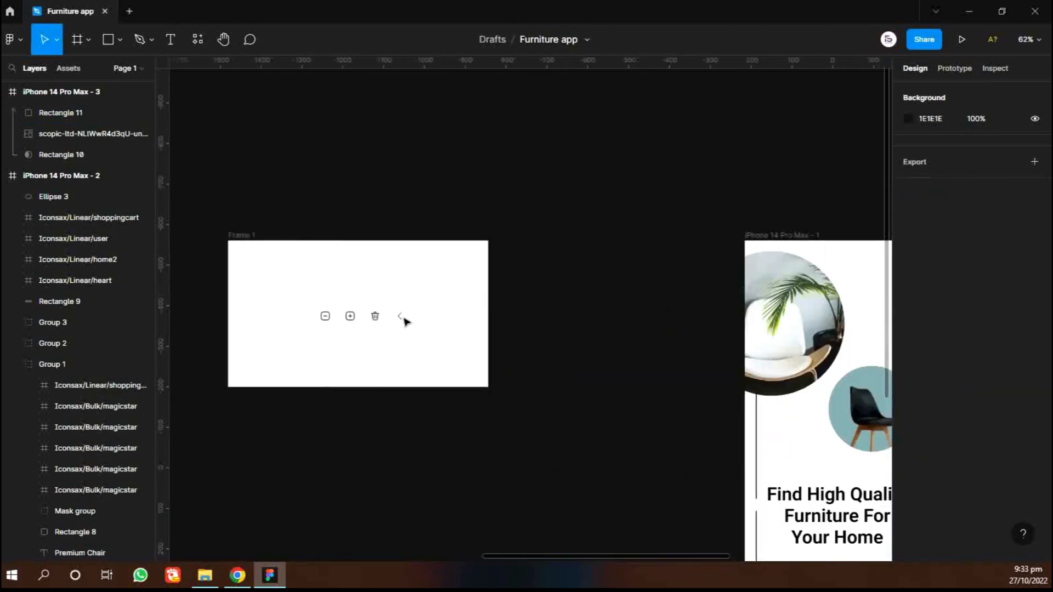
drag(402, 316, 615, 265)
scroll(624, 278, up, 5)
shift+click(608, 230)
click(929, 91)
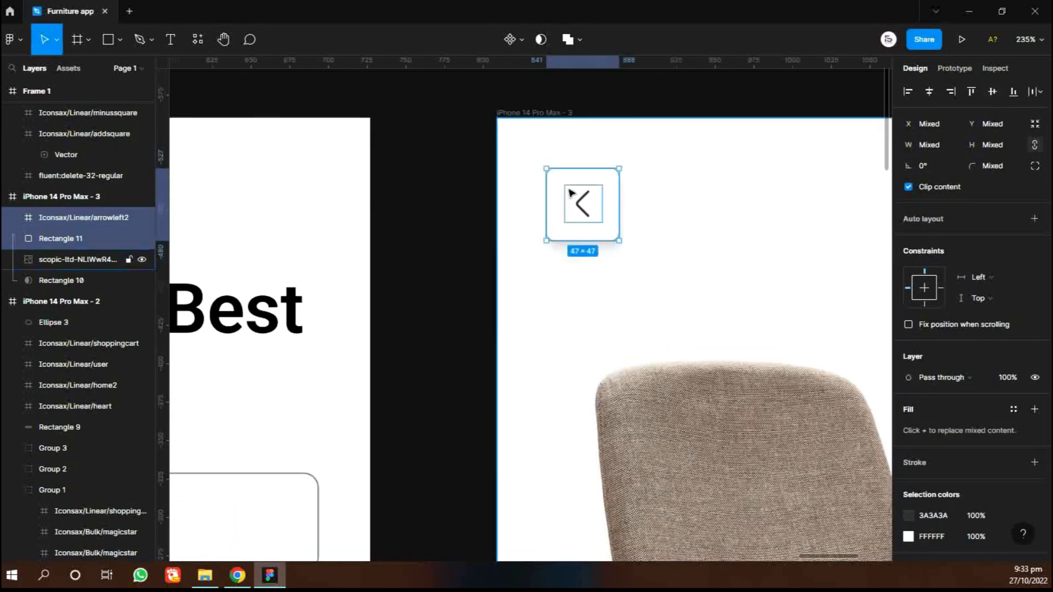
click(492, 224)
- Duplicate the white square and move the copy horizontally to X 352, near the screen's upper-right corner
scroll(497, 224, down, 5)
click(525, 226)
key(ctrl+d)
key(shift+Right)
key(shift+Right)
key(shift+Right)
key(shift+Right)
key(shift+Right)
key(shift+Right)
key(shift+Right)
key(shift+Right)
key(shift+Right)
key(shift+Right)
key(shift+Right)
key(shift+Right)
key(shift+Right)
key(shift+Right)
key(shift+Right)
key(shift+Right)
key(shift+Right)
key(shift+Right)
key(shift+Right)
key(shift+Right)
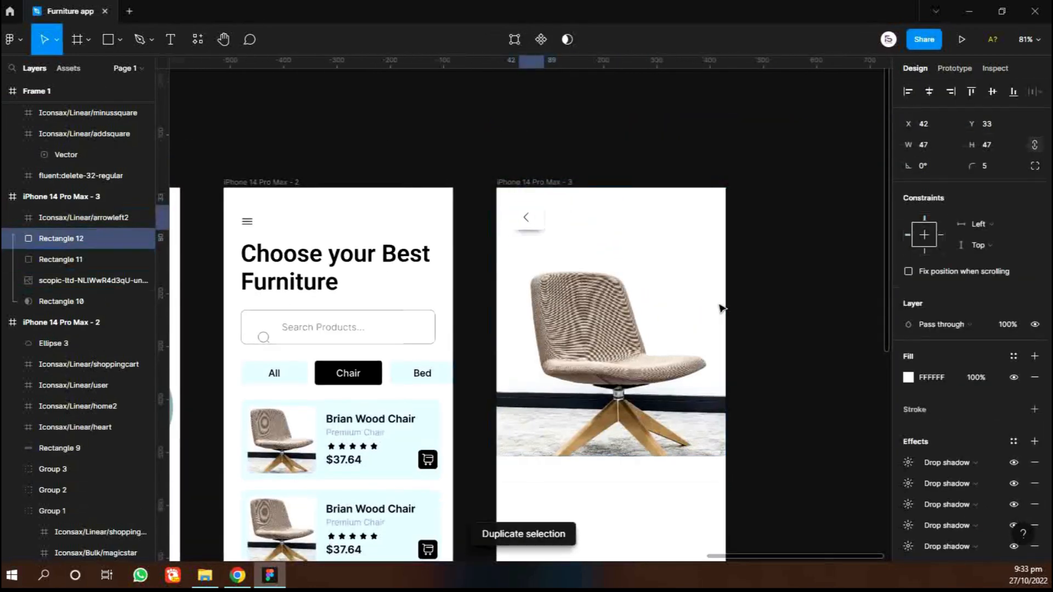
key(shift+Right)
key(shift+Right)
key(shift+Right)
key(shift+Right)
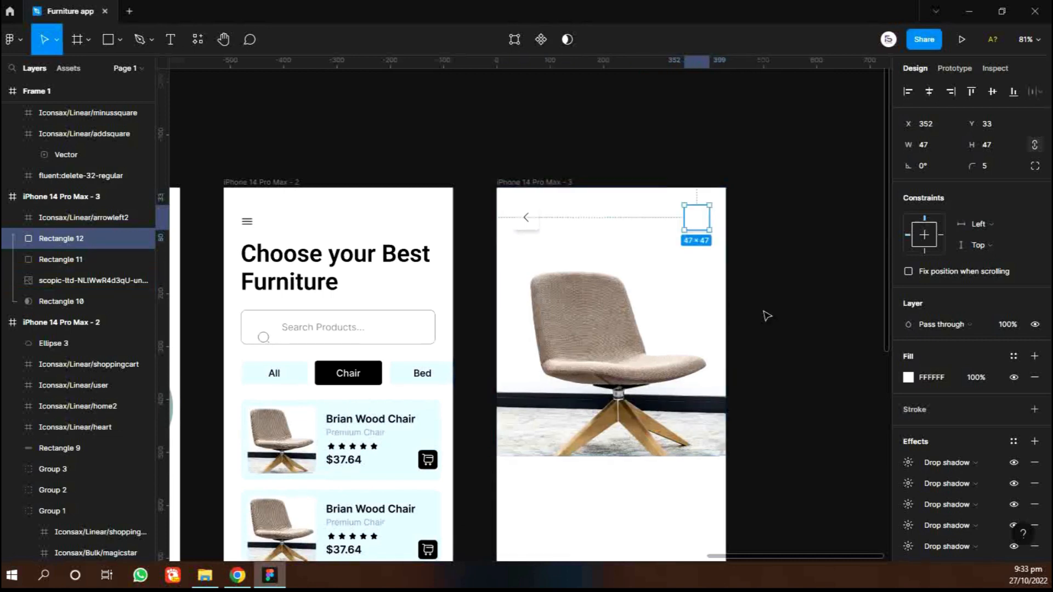
click(766, 316)
- Paste the prepared Grey Chair title, subtitle, $37.64 price and description, and place them below the chair photo
scroll(746, 391, down, 3)
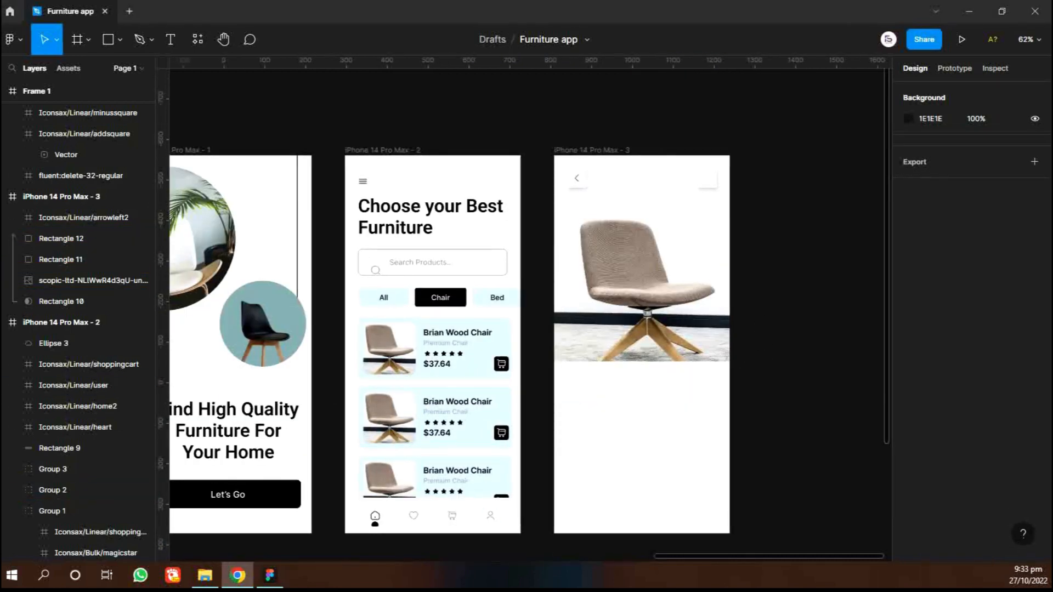
click(620, 427)
key(ctrl+v)
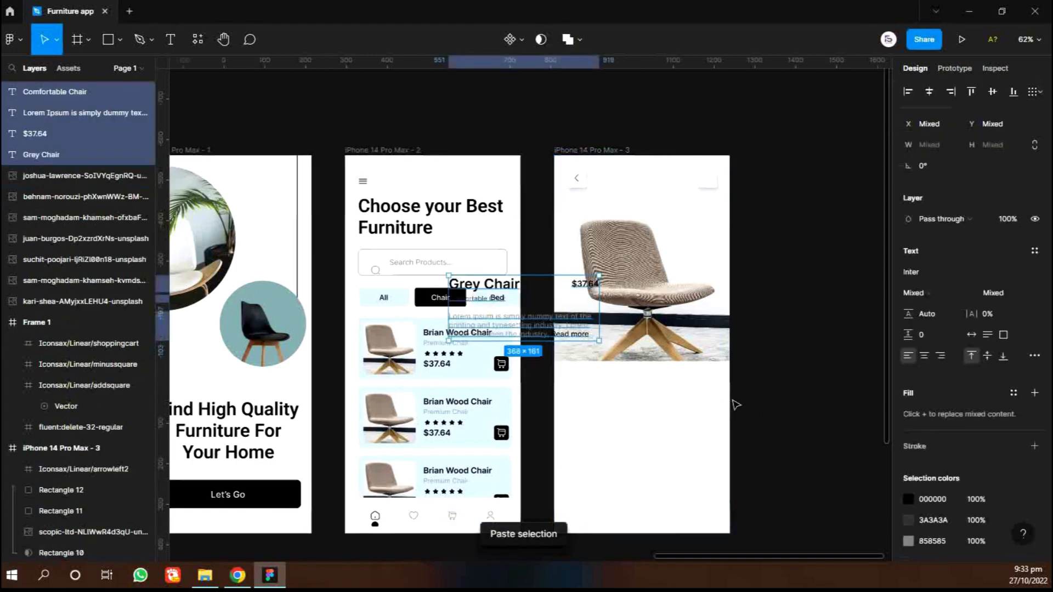
mouse_move(627, 393)
mouse_down()
mouse_move(636, 380)
mouse_move(614, 393)
mouse_up()
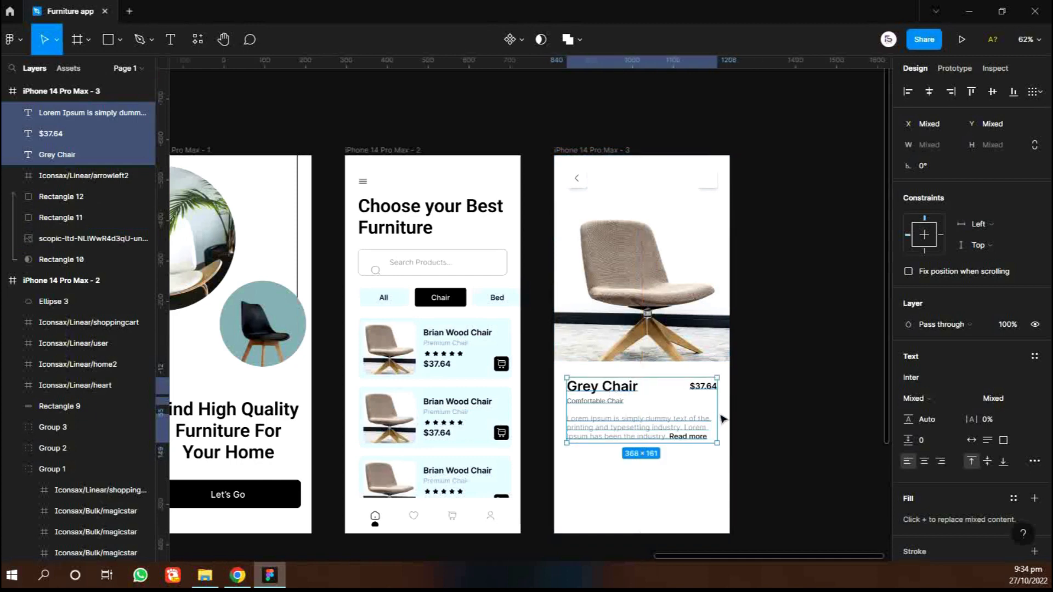
click(764, 416)
- Paste the prepared Reviews block with avatars and stars, and align it below the chair description
scroll(630, 415, down, 3)
scroll(630, 415, right, 5)
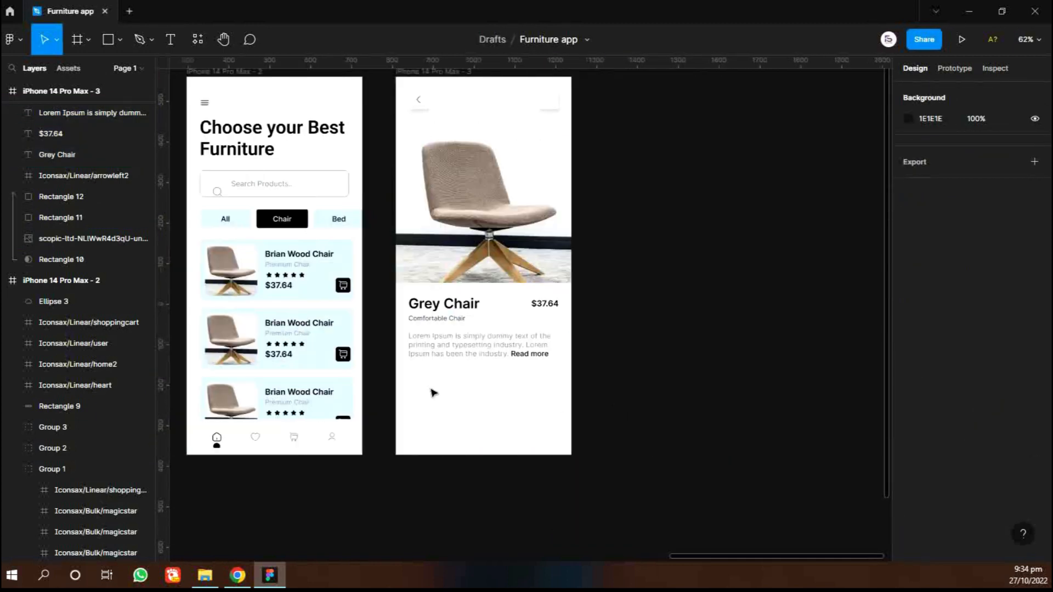
scroll(478, 395, left, 5)
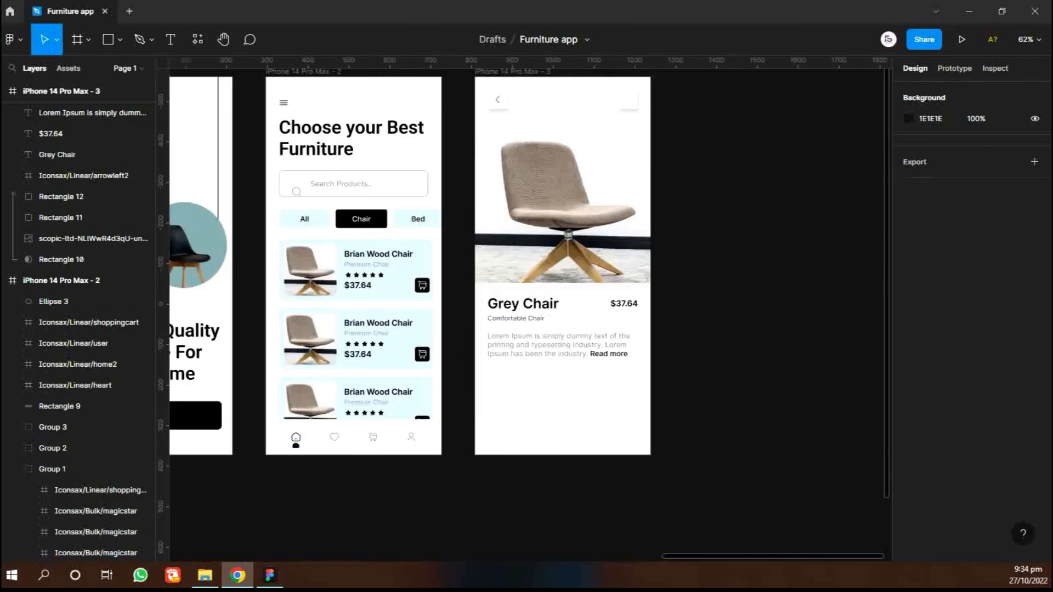
key(ctrl+v)
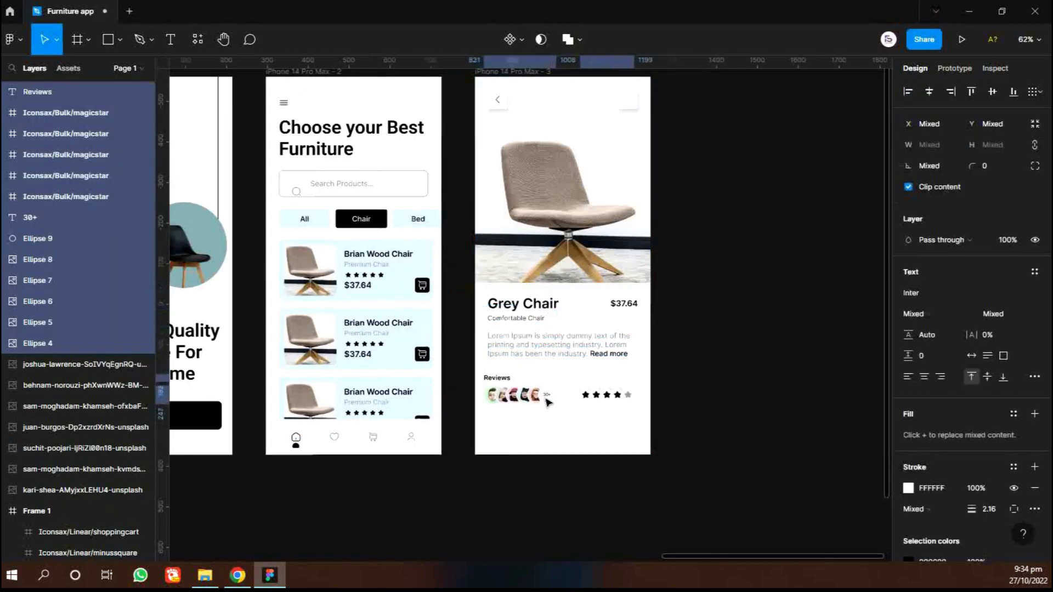
drag(547, 402, 553, 398)
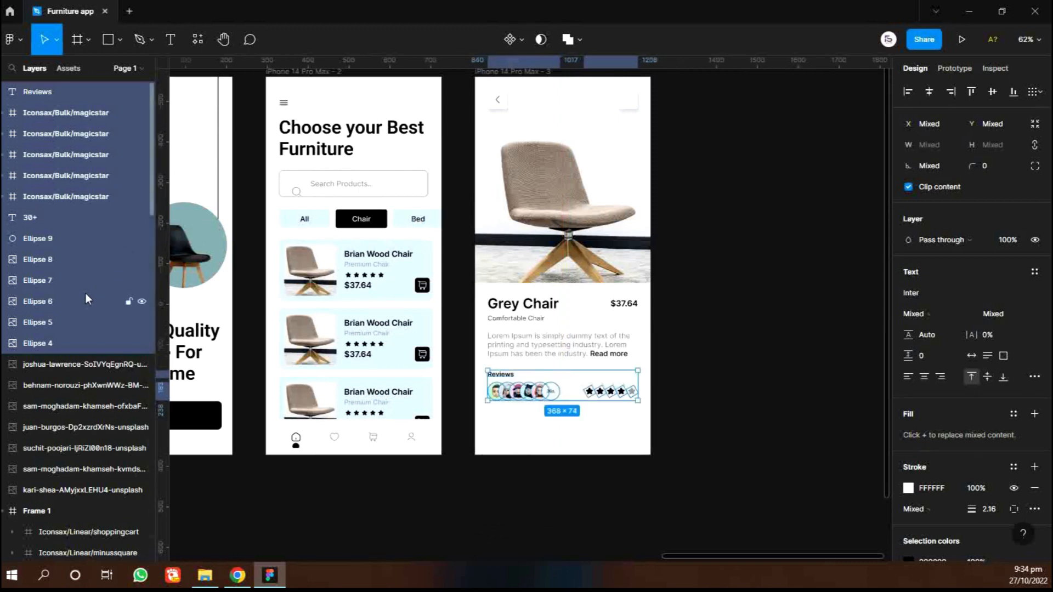
- Nest the Reviews layers inside the third screen's frame and set the block in place under the description
click(6, 511)
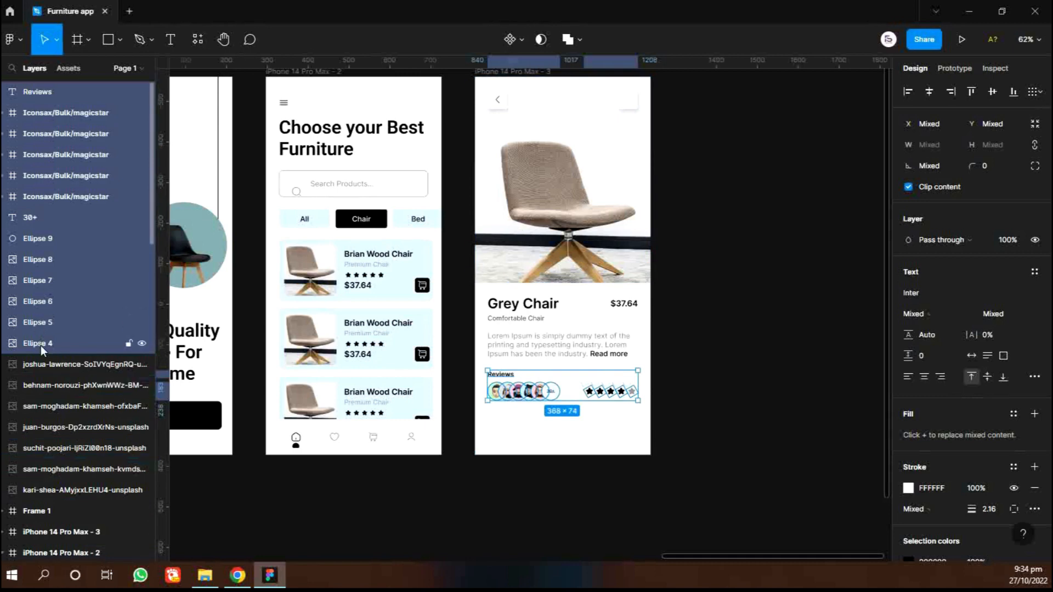
drag(64, 532, 64, 535)
drag(674, 413, 485, 370)
drag(541, 397, 540, 392)
click(719, 437)
- Copy the Let's Go button from the first screen to the third screen's bottom, at X 31, Y 827
scroll(357, 421, left, 3)
click(318, 422)
click(382, 436)
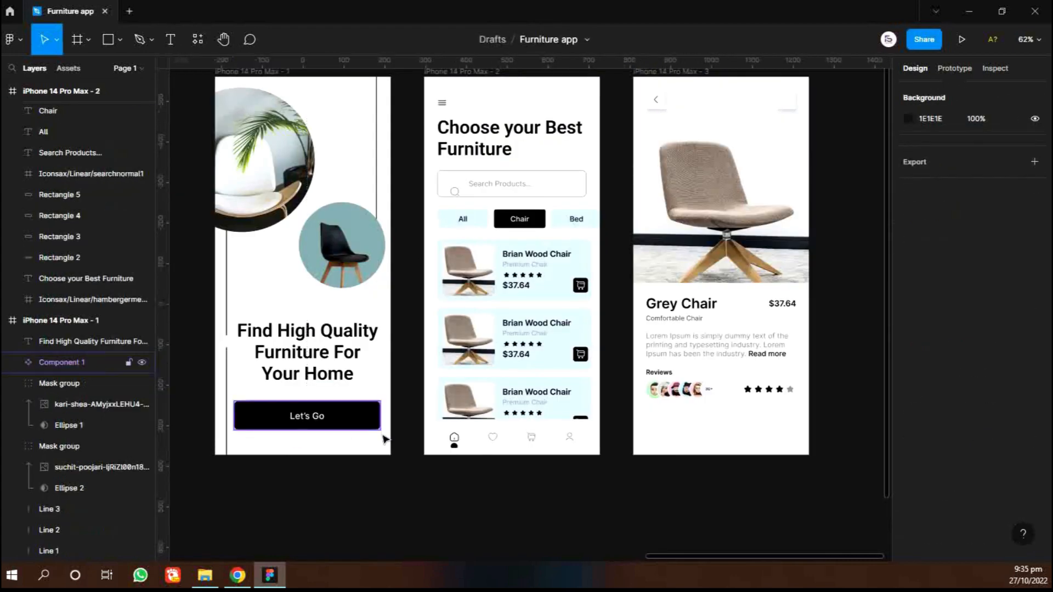
click(294, 427)
drag(729, 442, 713, 435)
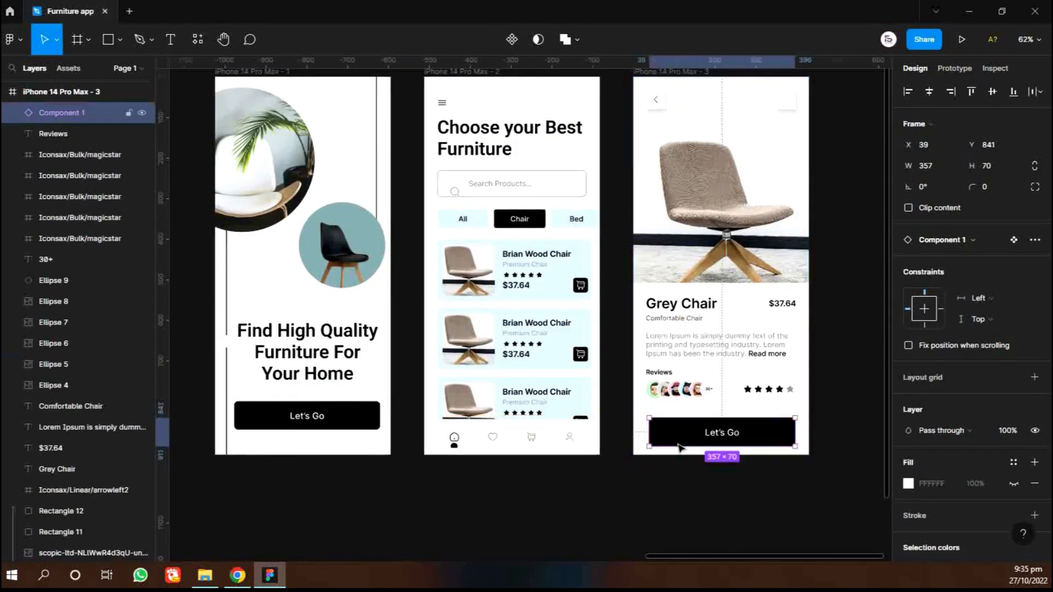
scroll(679, 449, right, 3)
scroll(631, 456, up, 4)
drag(578, 417, 573, 407)
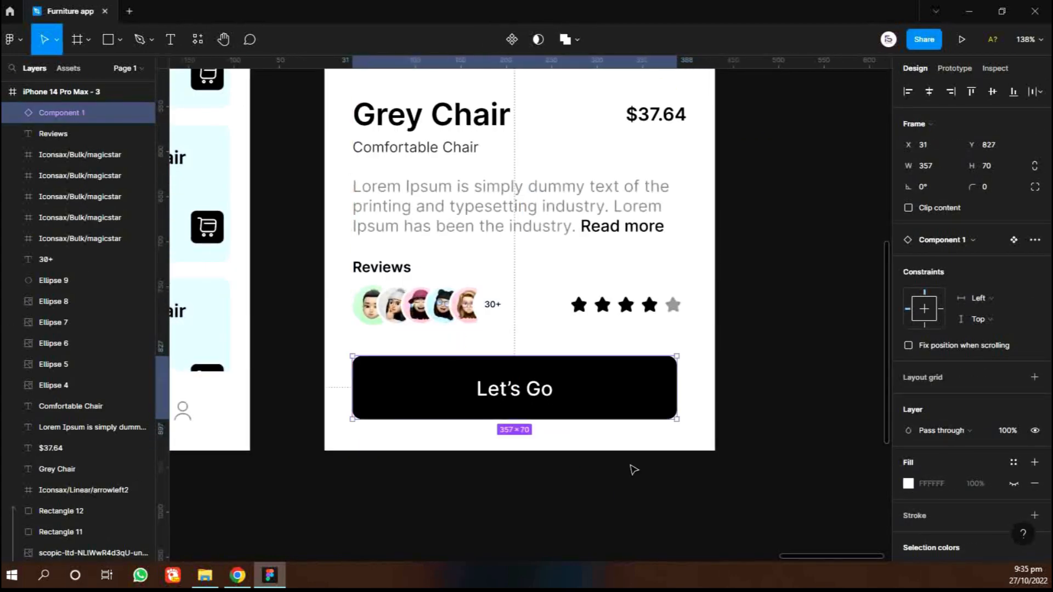
- Widen the copied button to 368 so its right edge lines up with the content above
double_click(617, 406)
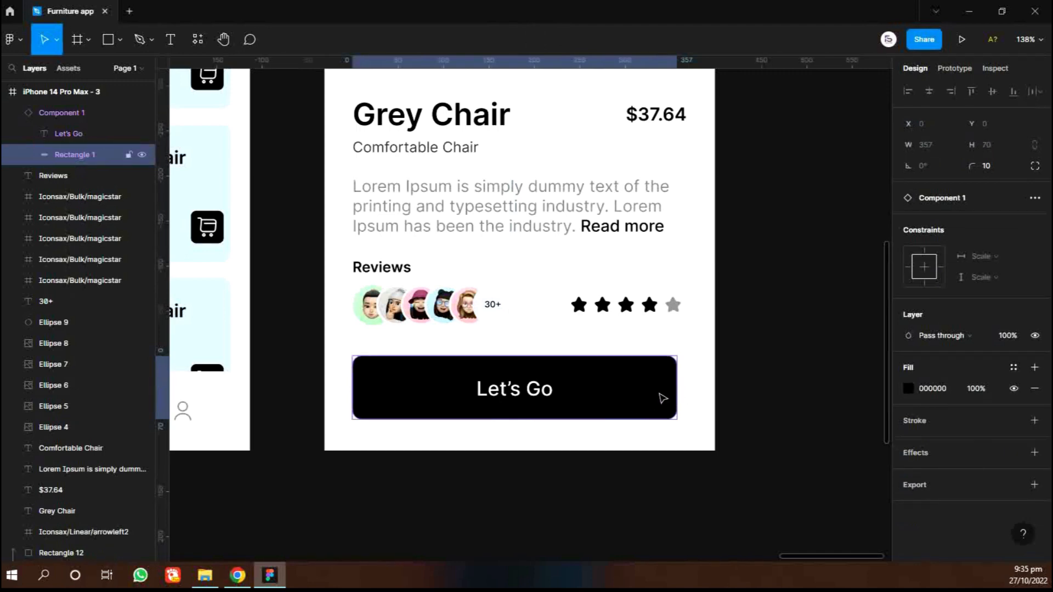
click(90, 113)
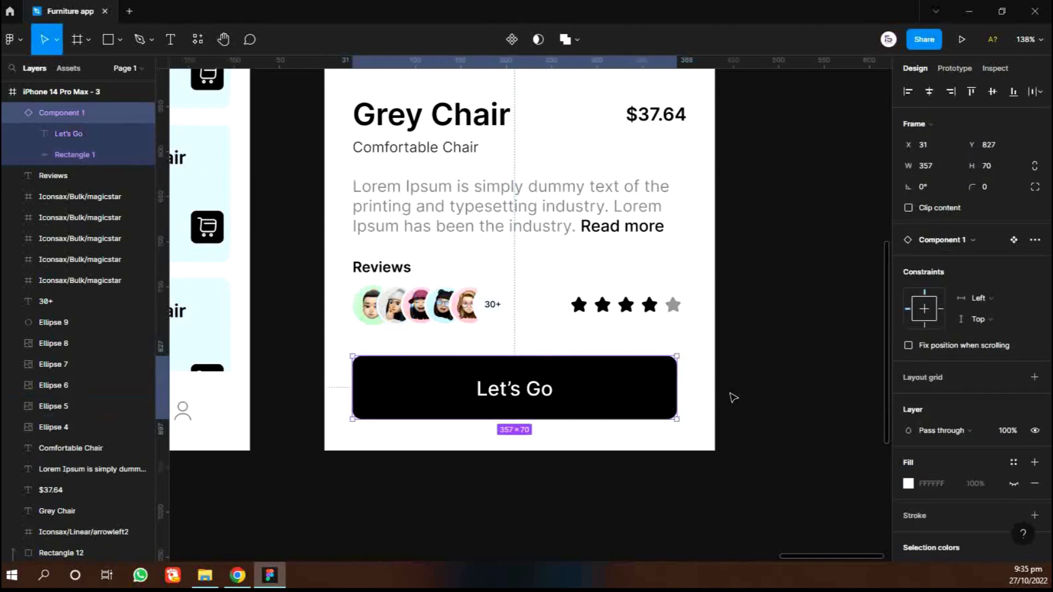
drag(678, 392, 688, 391)
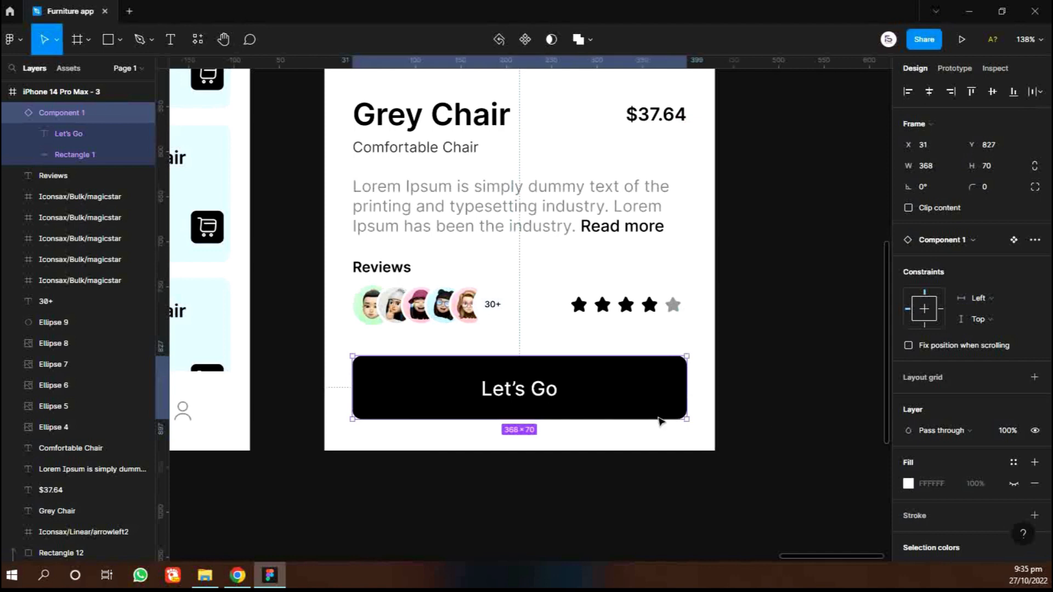
- Try to align the button vertically to the centre, and undo the alignment
double_click(545, 396)
click(588, 402)
click(992, 92)
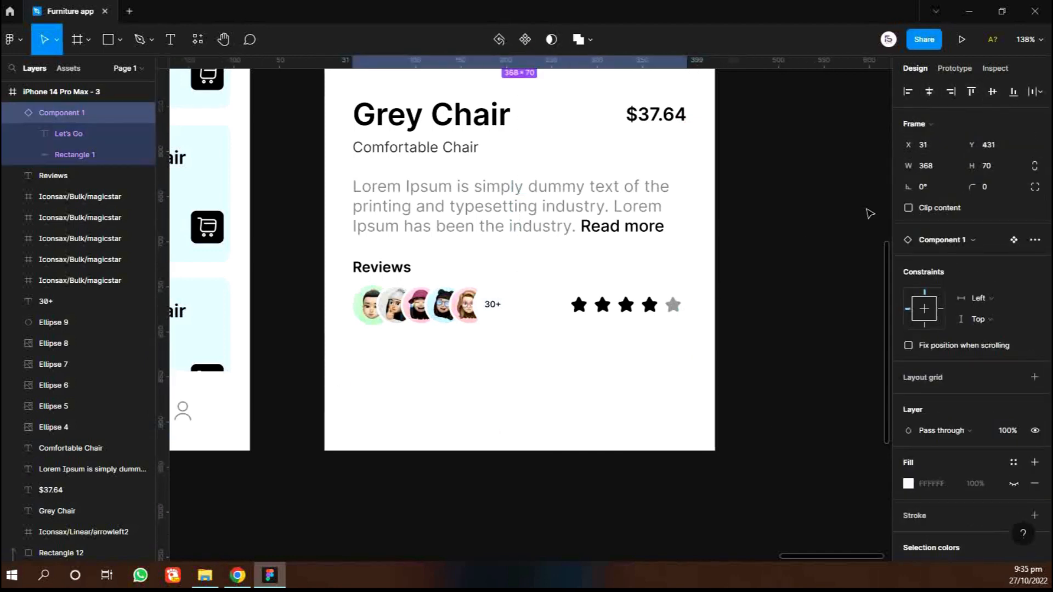
click(816, 278)
key(ctrl+z)
key(ctrl+z)
key(ctrl+z)
- Change the copied button's label to "Shop Now"
double_click(540, 389)
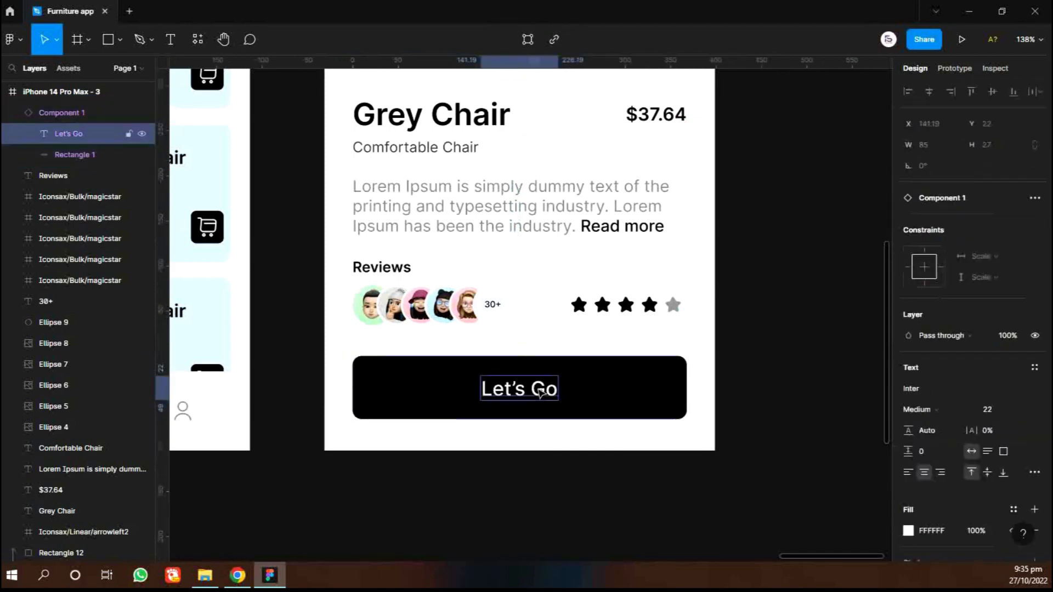
double_click(538, 389)
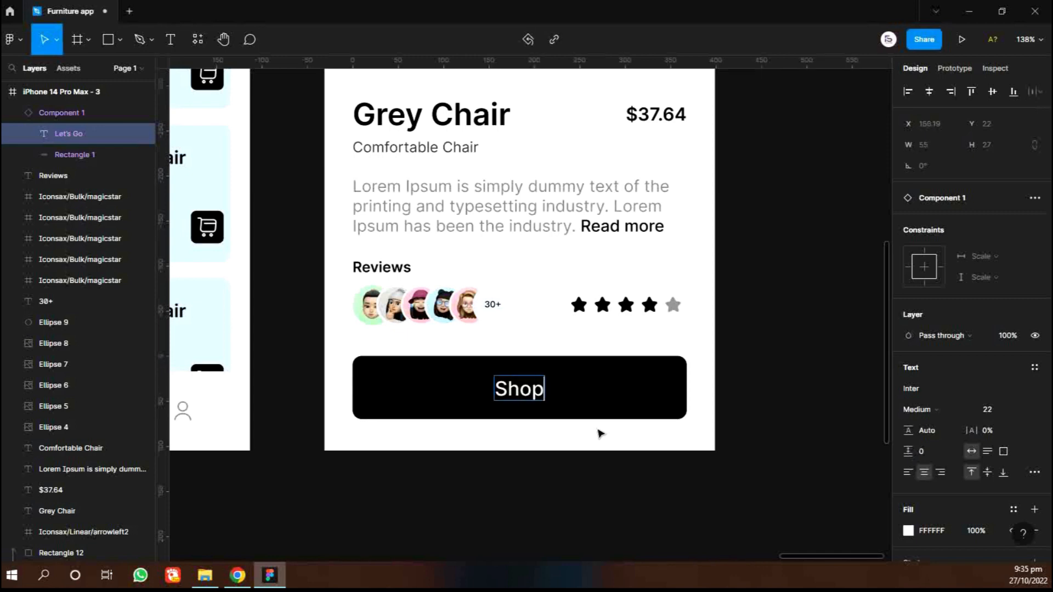
key(Escape)
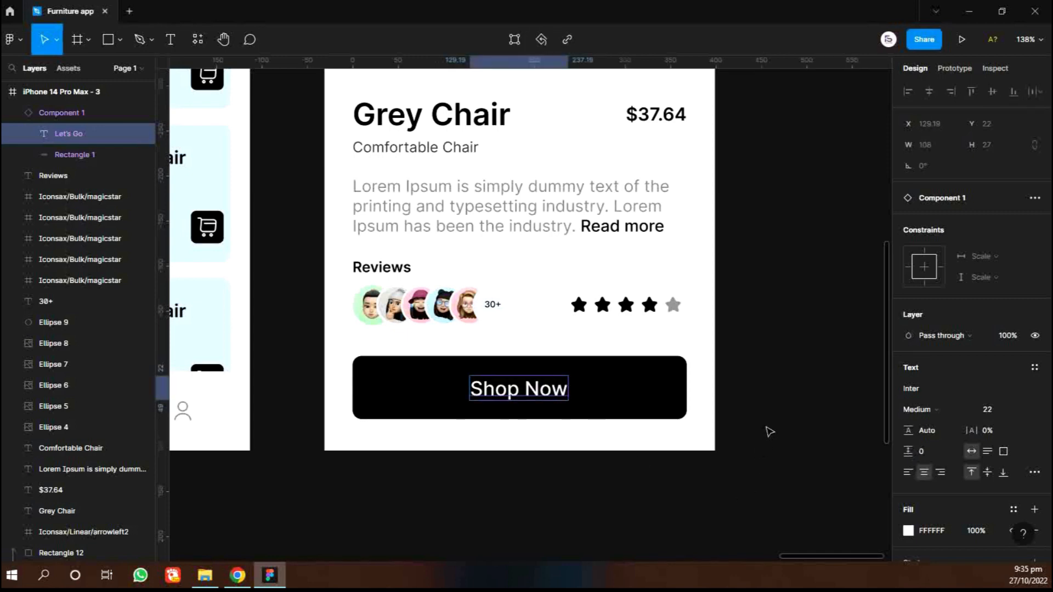
click(769, 432)
- Copy the heart icon from the home screen's navigation onto the second white square and centre it both ways
scroll(589, 447, down, 6)
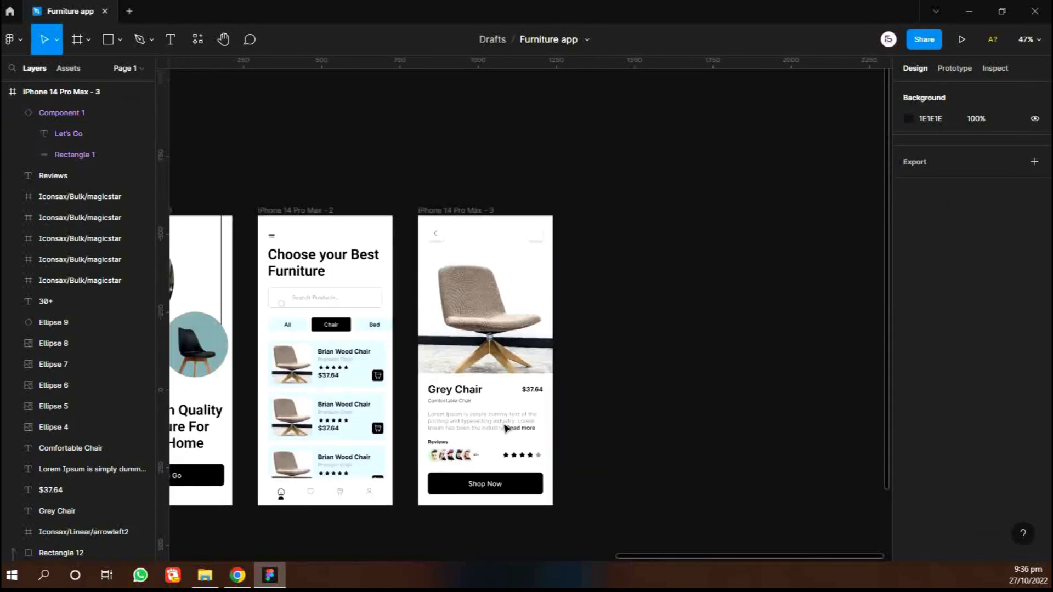
alt+drag(311, 492, 546, 224)
scroll(535, 238, up, 10)
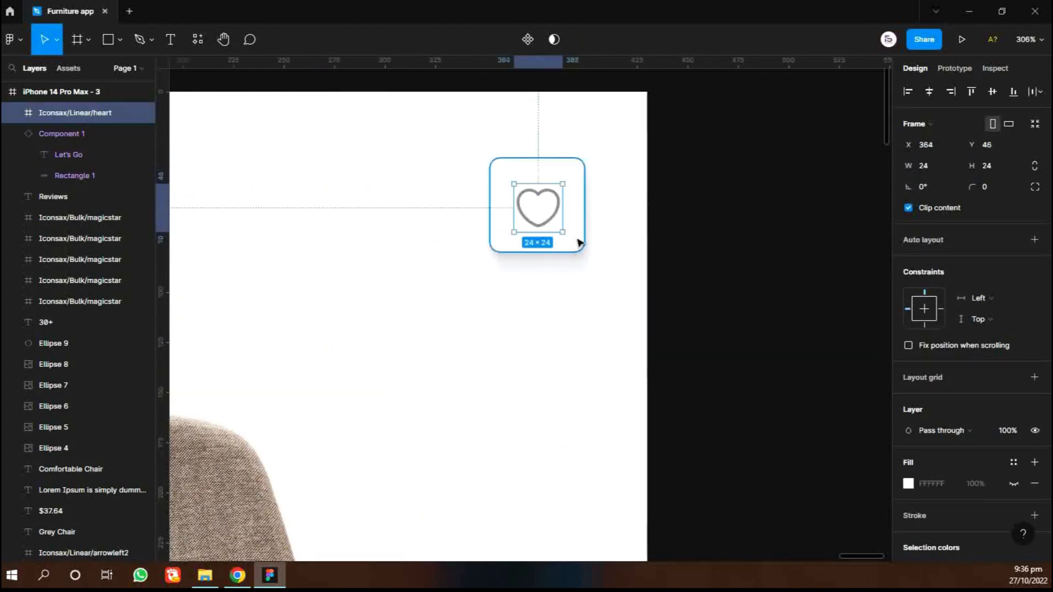
shift+click(578, 242)
click(929, 92)
click(991, 93)
scroll(771, 252, down, 5)
click(395, 203)
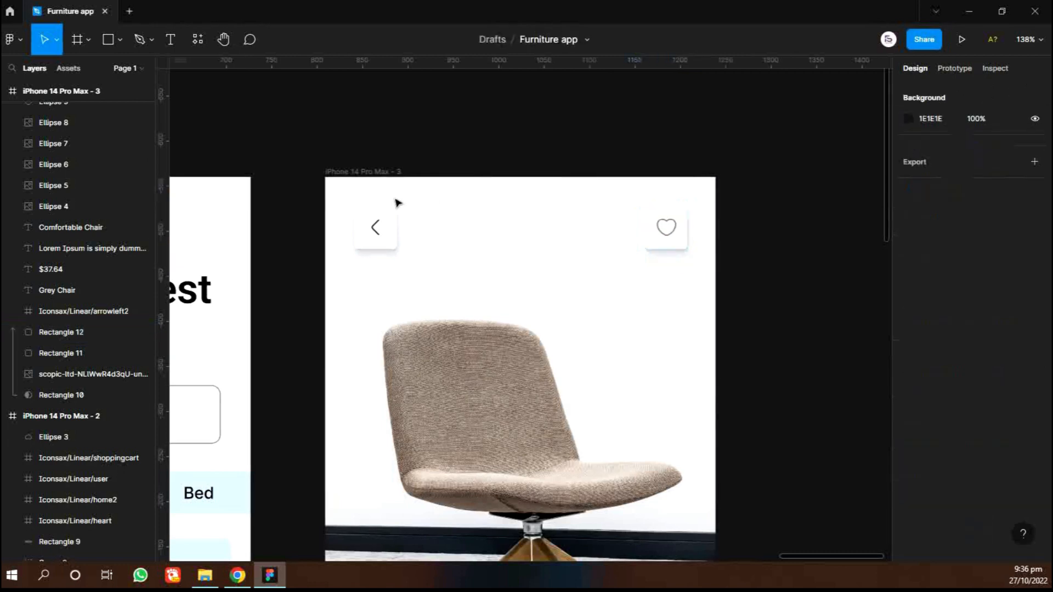
- Recolour the heart icon with the back arrow's 3A3A3A colour
click(375, 226)
scroll(942, 447, down, 3)
click(943, 452)
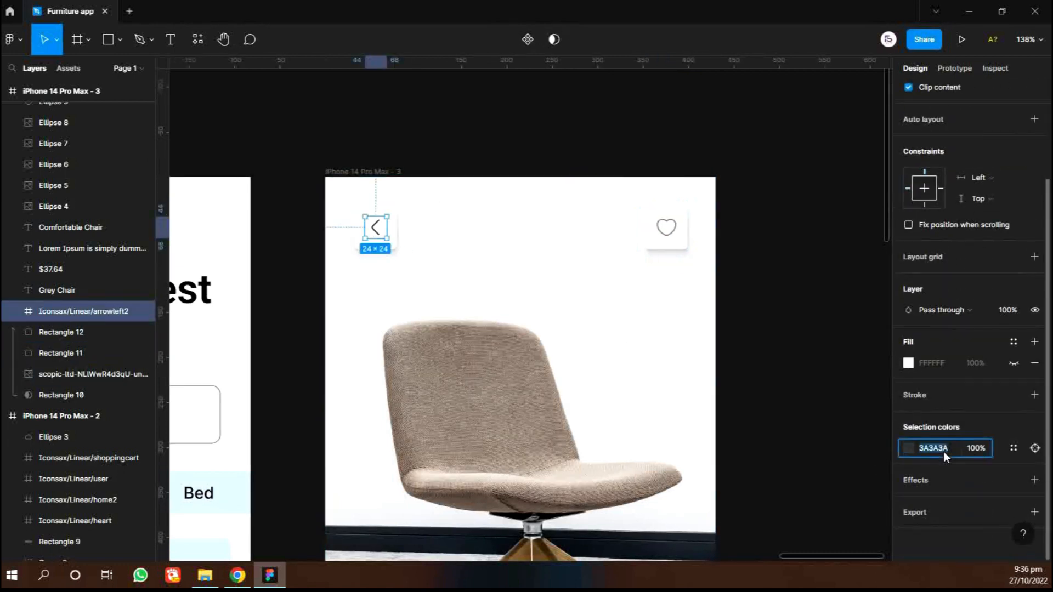
click(671, 233)
click(944, 450)
click(790, 370)
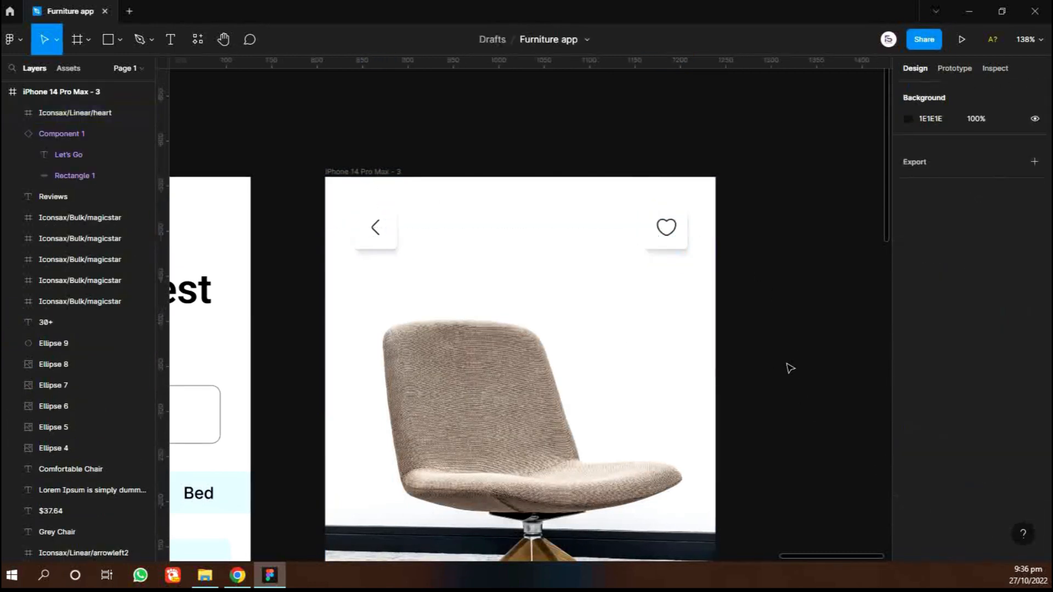
- Duplicate the product detail screen to the right of the original as a fourth mobile screen
scroll(769, 369, down, 5)
scroll(769, 370, down, 4)
scroll(774, 373, down, 1)
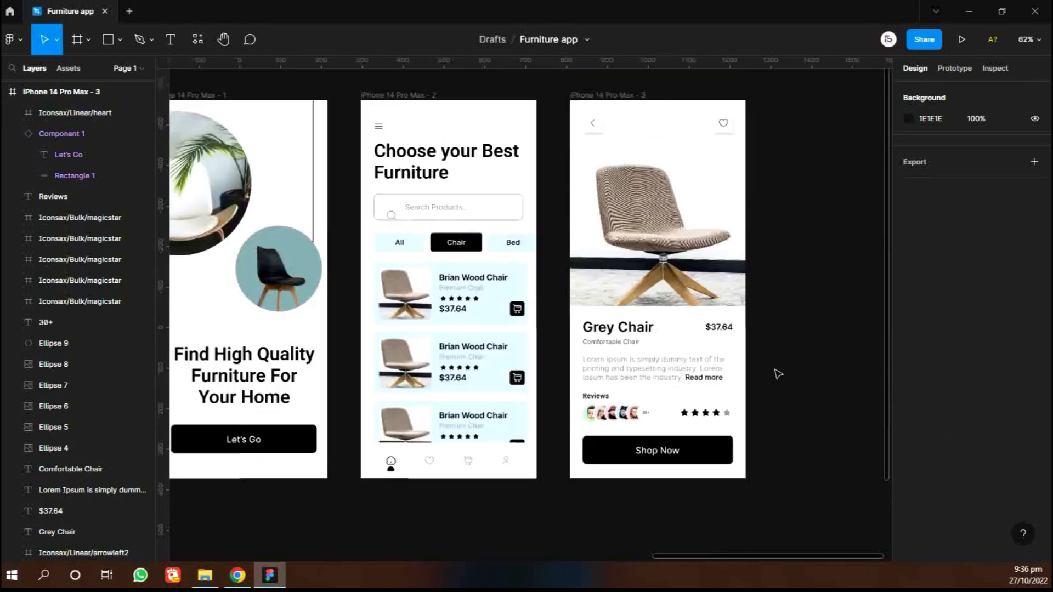
scroll(776, 373, up, 1)
scroll(777, 374, right, 1)
scroll(777, 373, down, 1)
alt+drag(531, 96, 727, 139)
scroll(458, 412, right, 3)
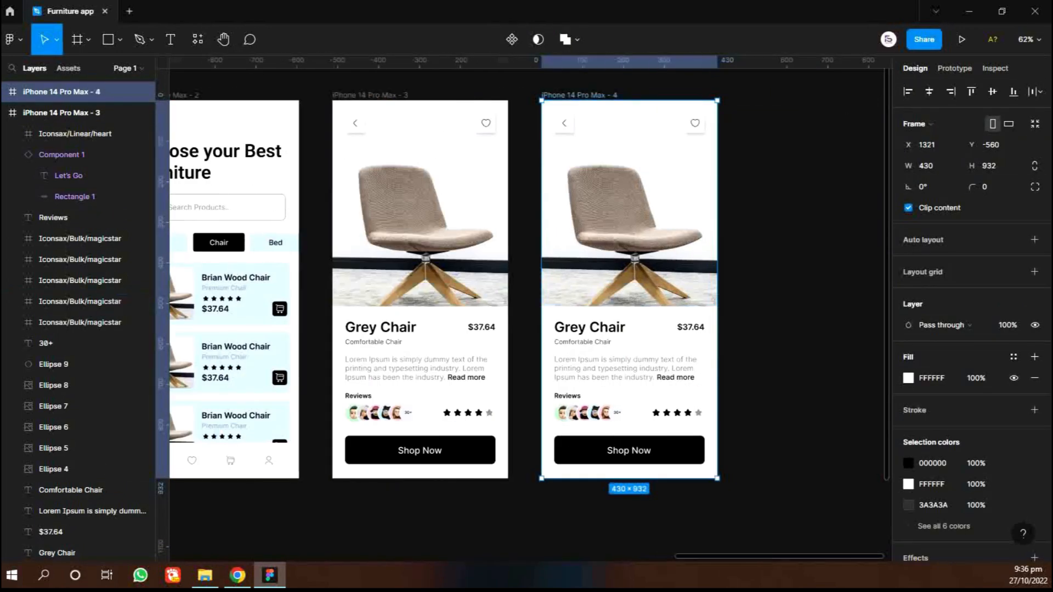
- Delete the chair photo, product text, reviews and button from the fourth screen, keeping only the back and heart buttons
drag(766, 468, 540, 211)
key(Delete)
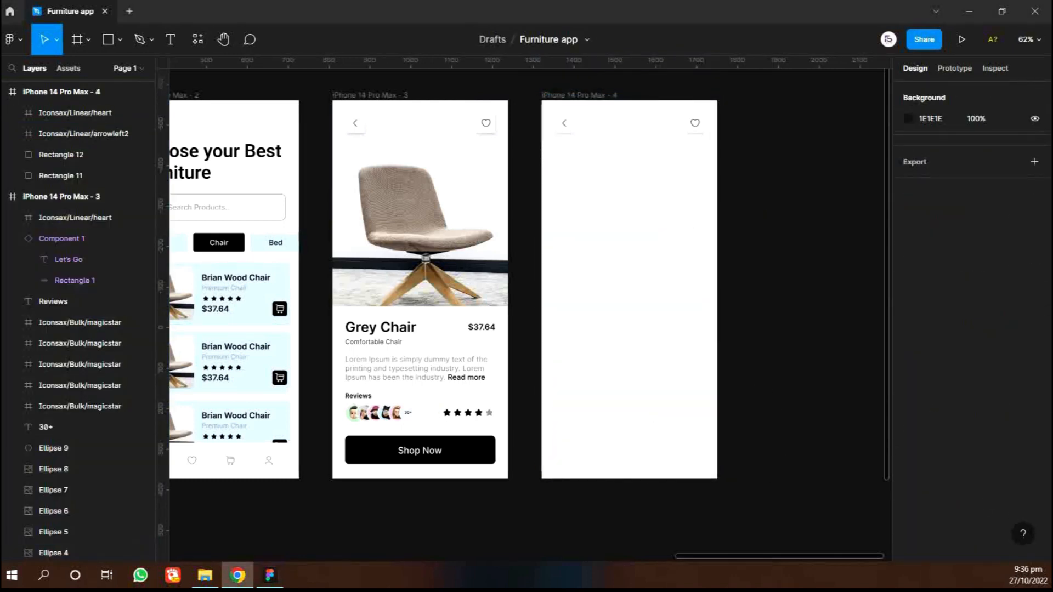
- Paste the three chair cart cards onto the fourth screen and nest their groups inside its frame
click(607, 285)
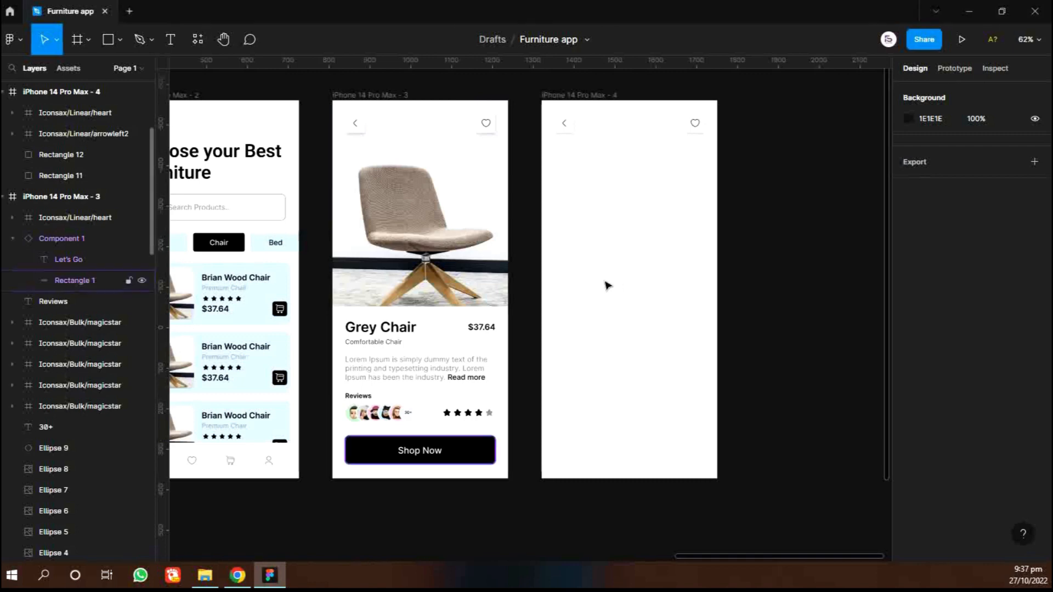
key(ctrl+v)
scroll(621, 292, right, 2)
drag(493, 246, 588, 225)
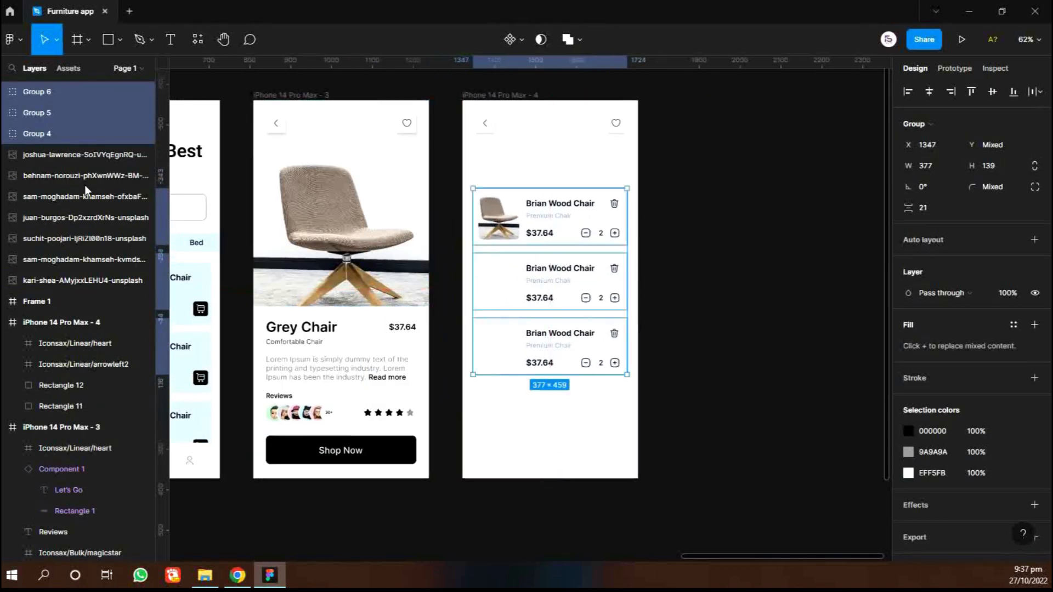
drag(62, 323, 62, 323)
- Move the three cart cards up together beneath the header buttons, at X 32
drag(557, 233, 561, 212)
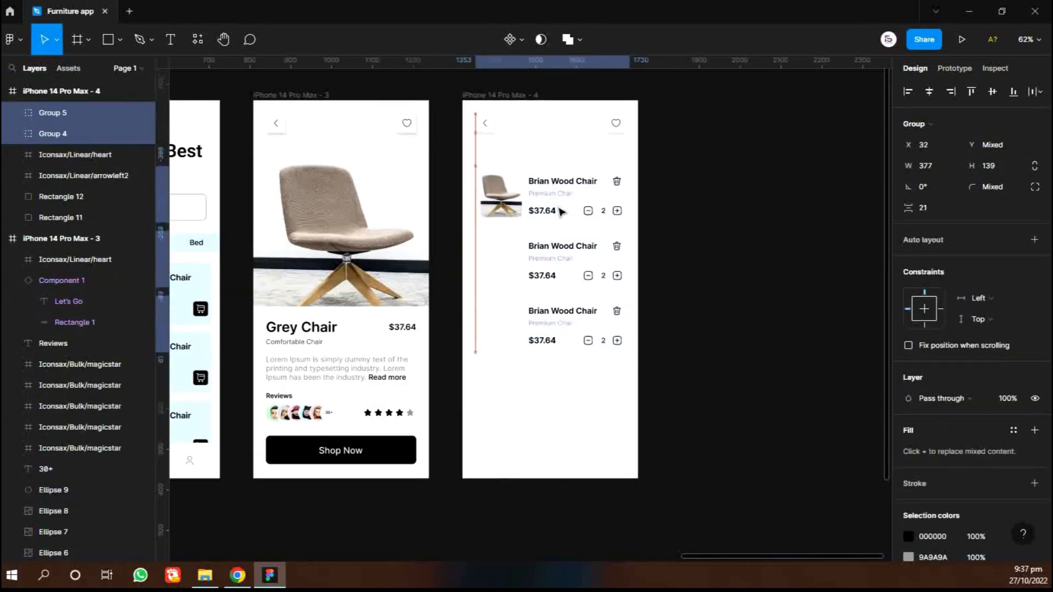
key(shift+Up)
key(shift+Up)
key(shift+Up)
key(shift+Up)
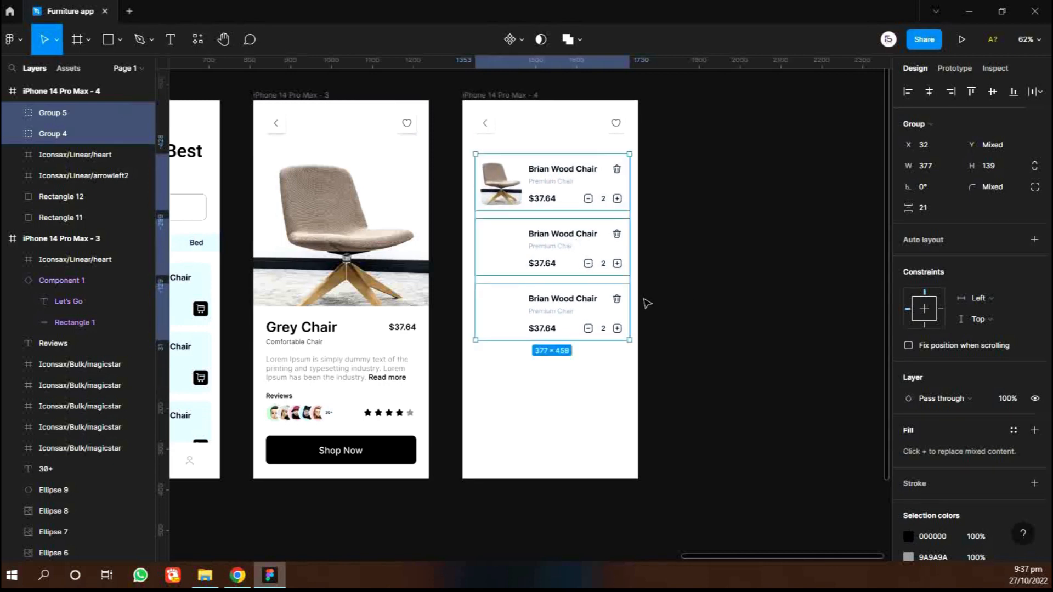
click(649, 301)
- Delete the second and third cart cards, which lack a chair photo
scroll(500, 332, right, 2)
scroll(505, 331, up, 3)
click(406, 234)
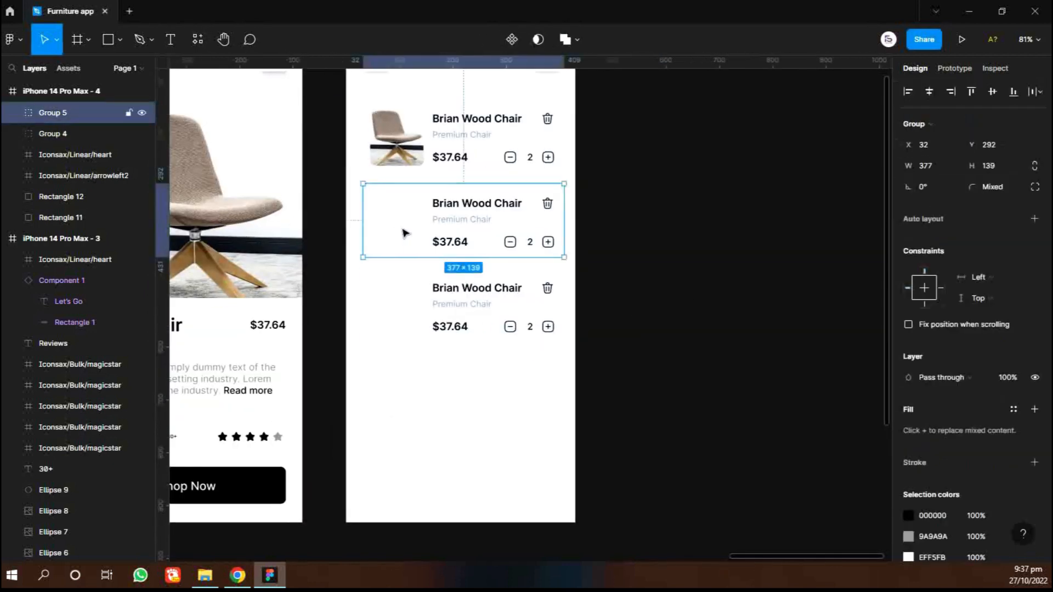
double_click(404, 232)
click(626, 275)
drag(631, 329, 554, 186)
key(Delete)
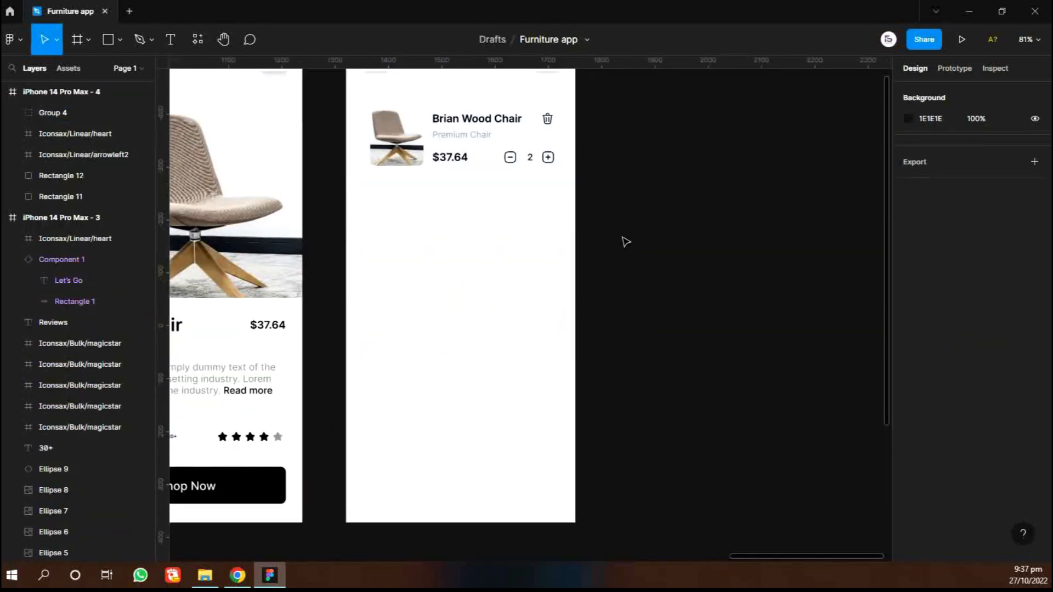
- Duplicate the remaining cart card twice straight down, placing the copies at Y 292 and Y 452
click(408, 117)
key(ctrl+d)
key(shift+Down)
key(shift+Down)
key(shift+Down)
key(shift+Down)
key(shift+Down)
key(shift+Down)
key(shift+Down)
key(shift+Down)
key(shift+Down)
key(shift+Down)
key(shift+Down)
key(shift+Down)
key(shift+Down)
key(shift+Down)
key(shift+Down)
key(shift+Down)
key(shift+Down)
key(shift+Down)
key(shift+Down)
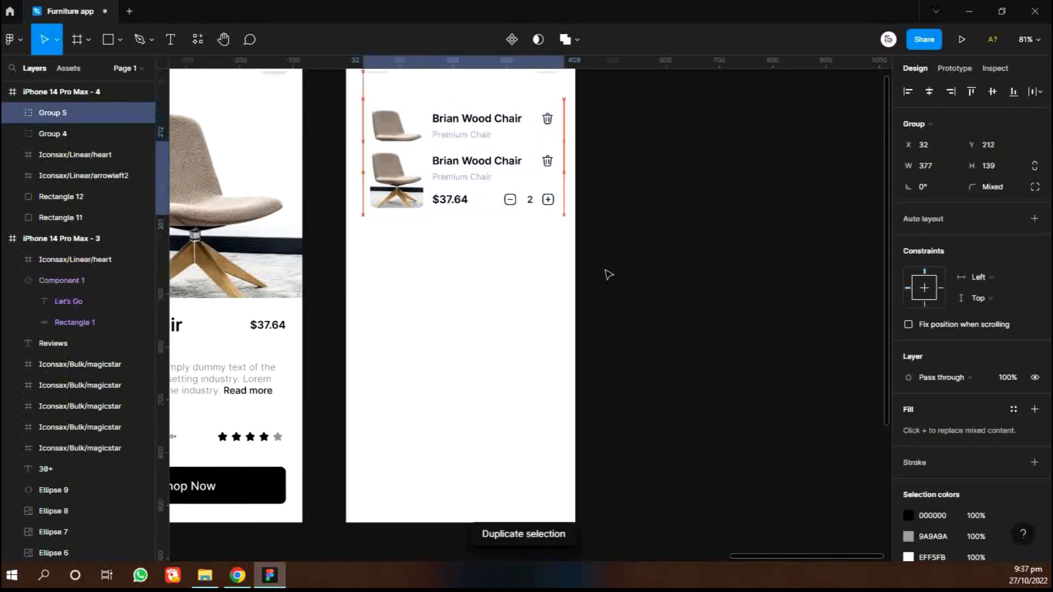
key(shift+Up)
key(shift+Up)
key(shift+Up)
key(ctrl+d)
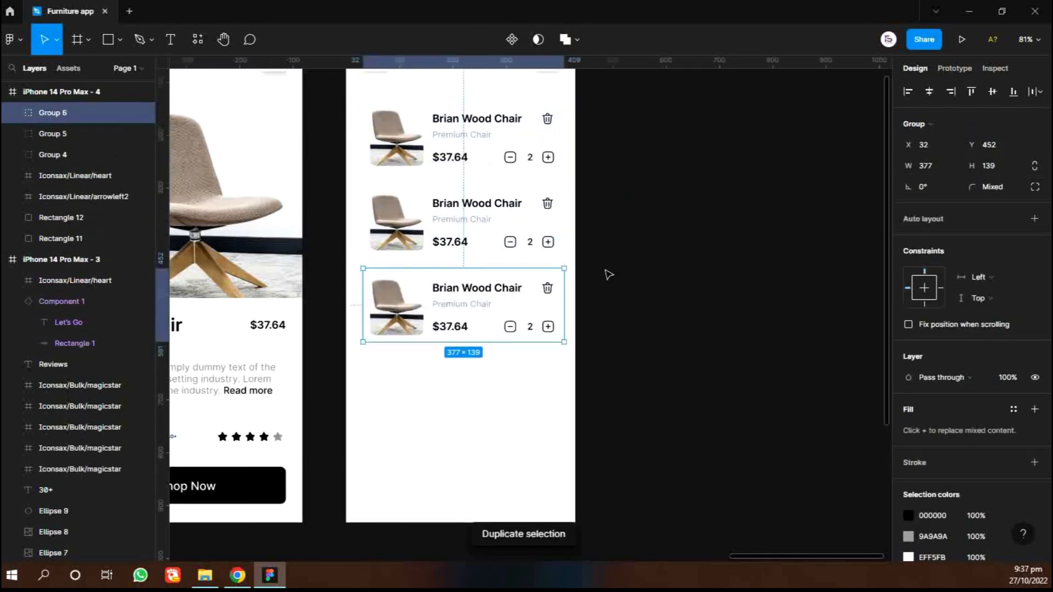
- Draw a 377 × 70 rectangle below the third cart card, aligned with the cards' edges
click(632, 345)
scroll(474, 360, down, 1)
scroll(474, 359, right, 1)
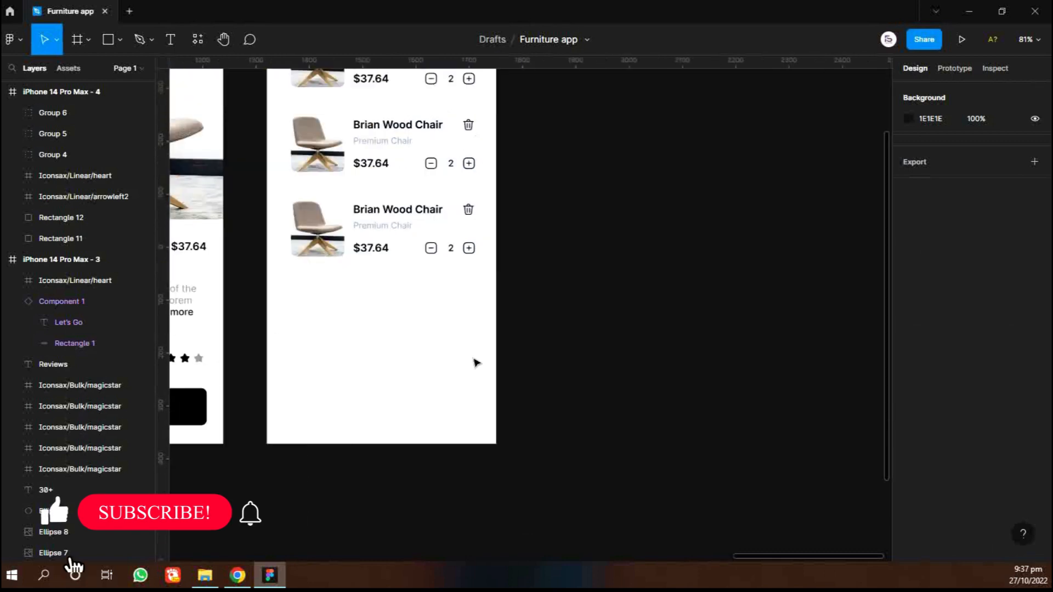
key(r)
mouse_move(289, 277)
mouse_down()
mouse_move(451, 322)
mouse_move(485, 314)
mouse_up()
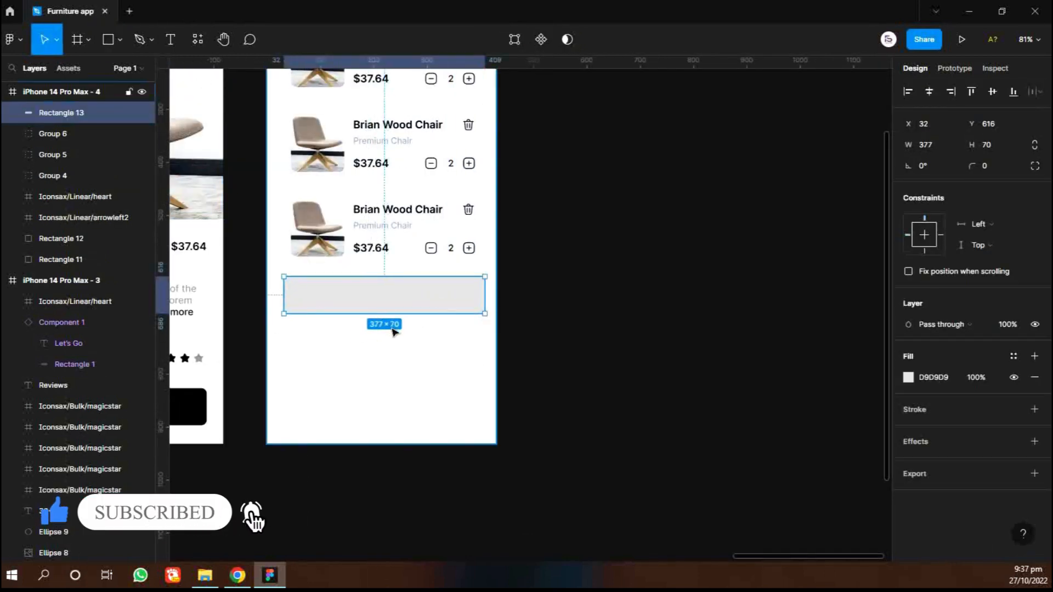
- Remove the rectangle's fill and give it a black 000000 inside stroke with a weight of 2
scroll(392, 329, up, 5)
click(1034, 378)
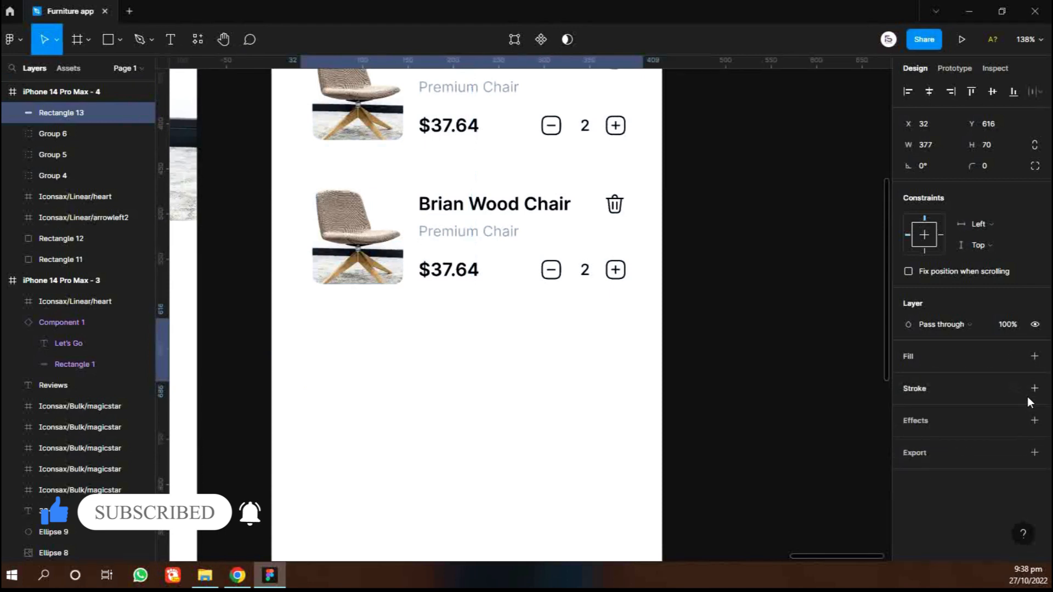
click(1035, 388)
drag(973, 432, 977, 431)
- Change the rectangle's stroke style to Dash and set its corner radius to 10
click(1034, 430)
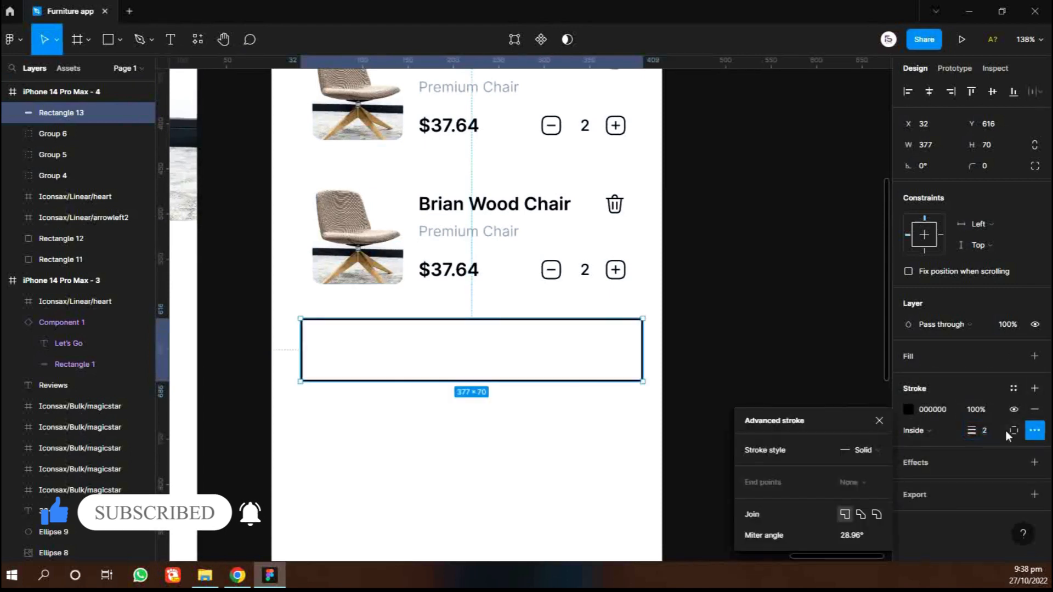
click(862, 446)
click(871, 458)
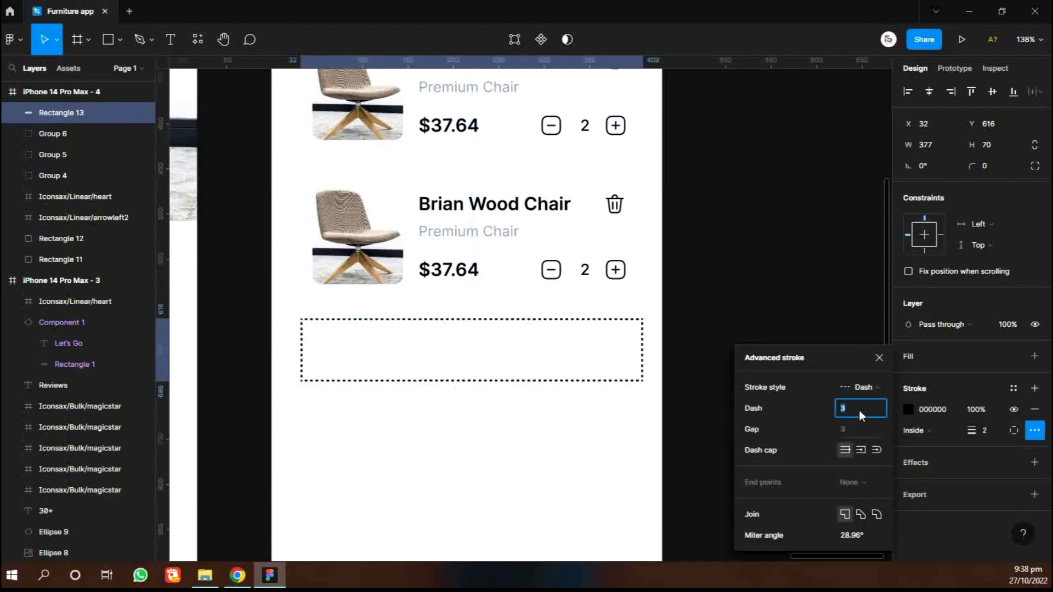
click(1002, 168)
text(10)
key(Return)
click(787, 380)
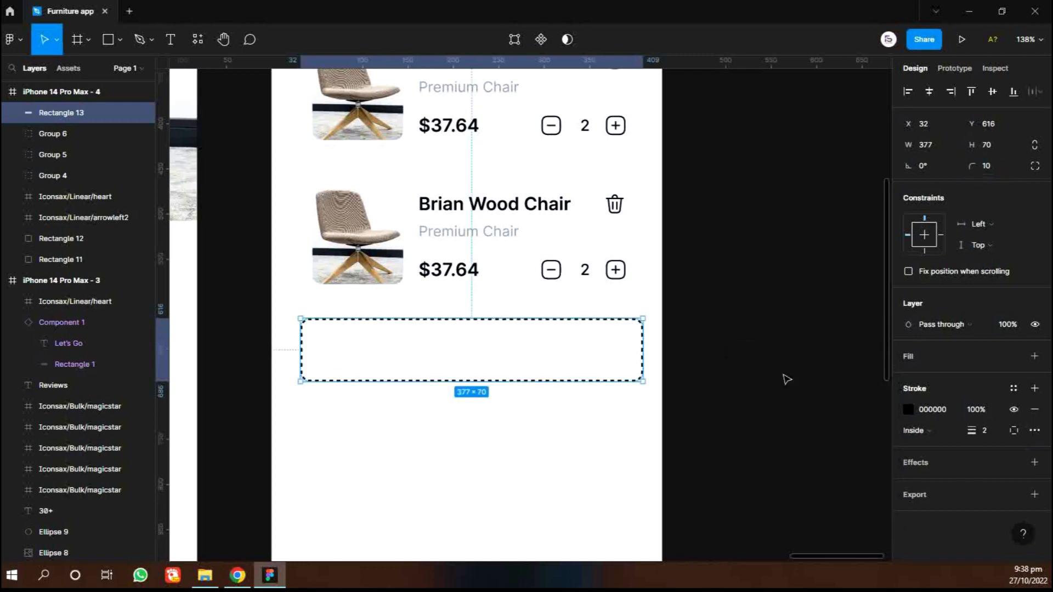
- Add the text "Enter Promocode" and centre it horizontally and vertically within the dashed rectangle
key(Escape)
key(t)
click(432, 360)
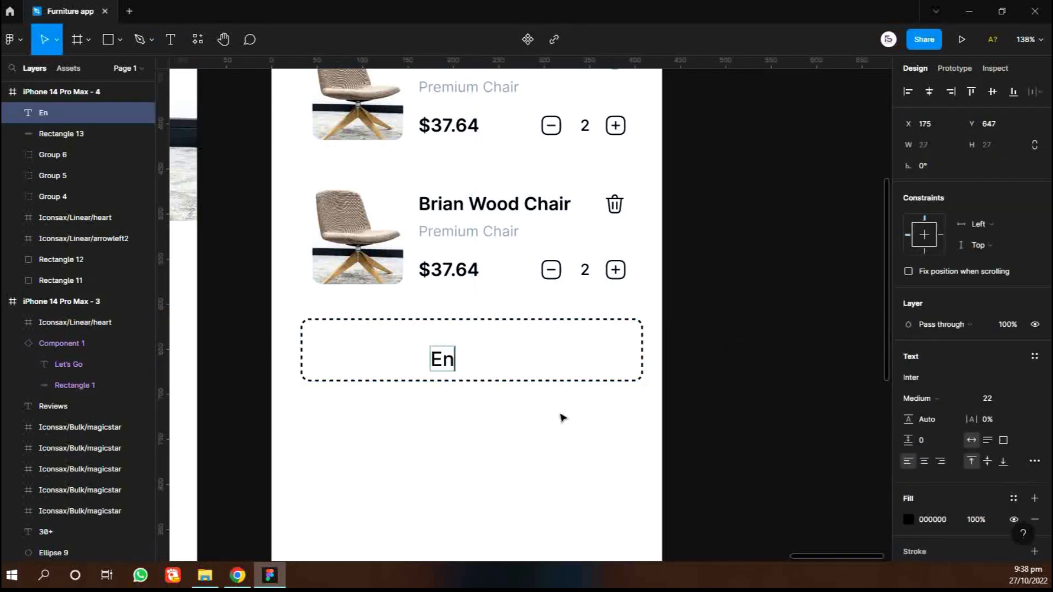
click(561, 455)
shift+click(583, 382)
click(929, 91)
click(992, 91)
click(767, 322)
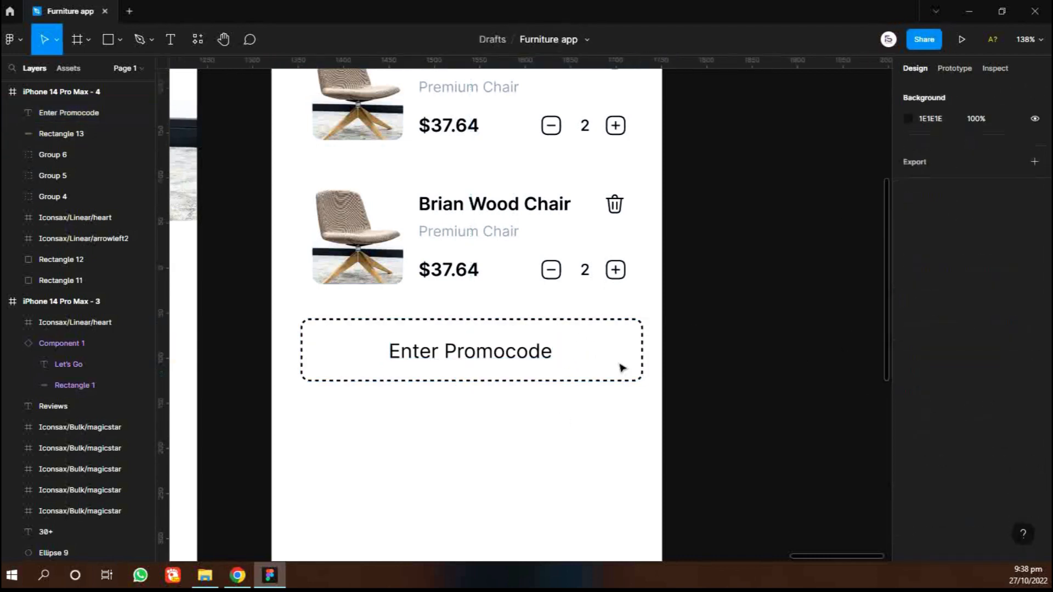
click(518, 352)
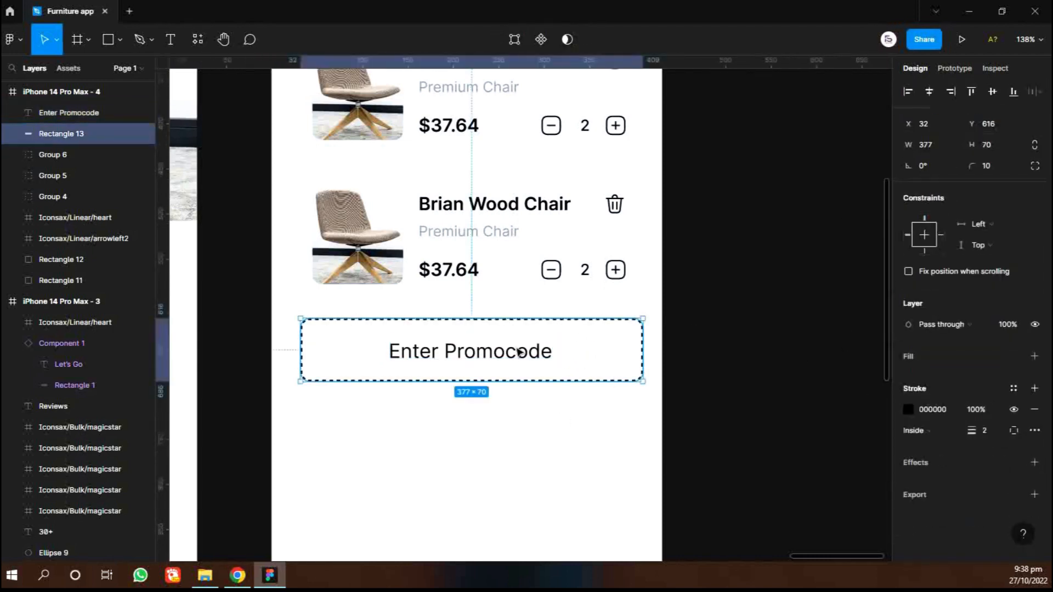
shift+click(518, 352)
click(931, 93)
click(750, 291)
- Add the text "Total Price" below the promo code box and position it at X 160, Y 726
scroll(700, 332, down, 2)
scroll(674, 357, down, 1)
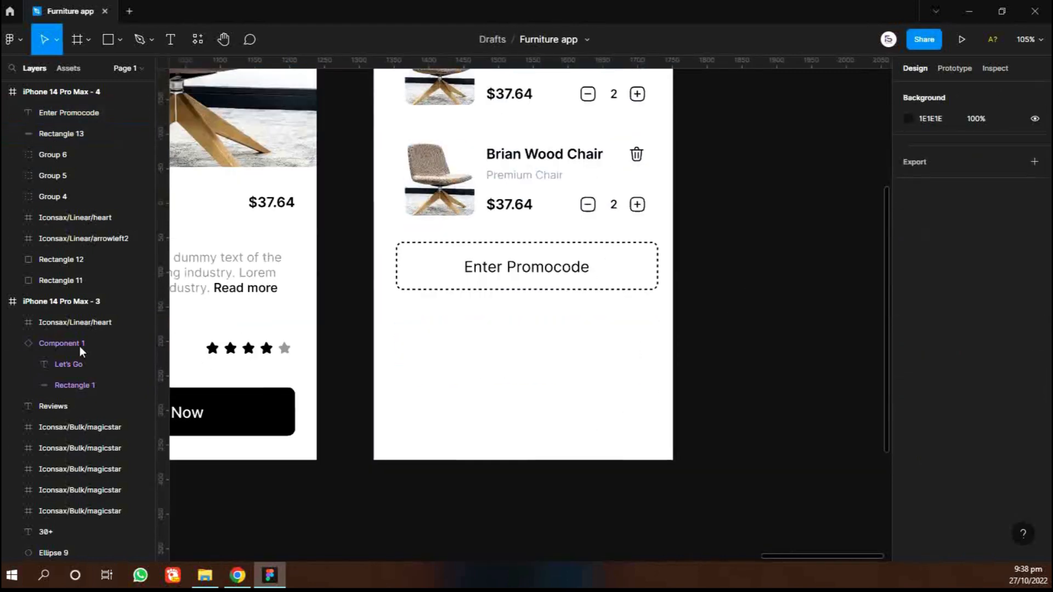
click(500, 352)
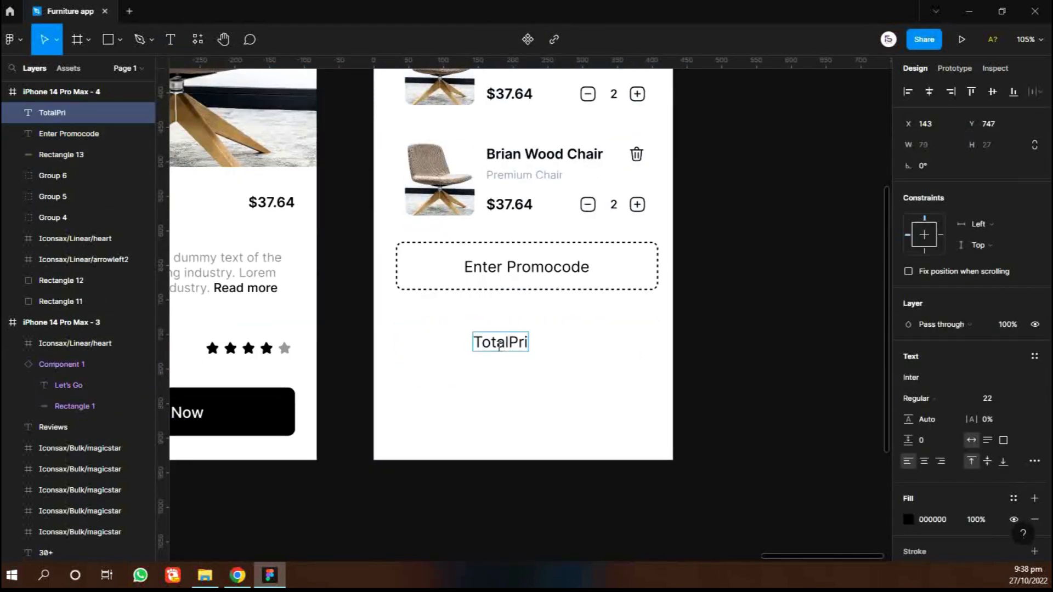
click(511, 351)
click(929, 92)
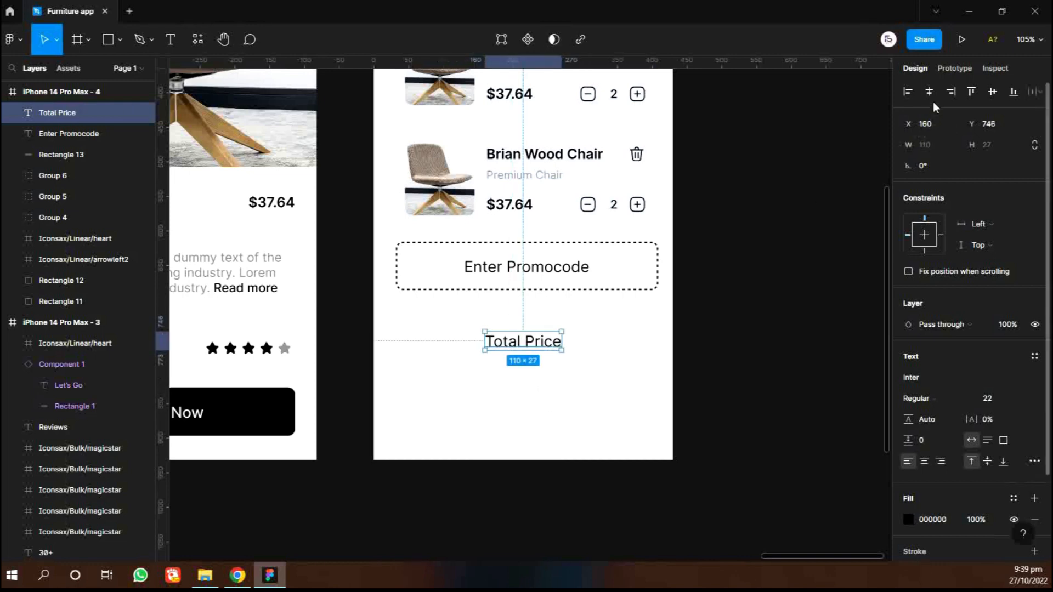
click(773, 343)
drag(542, 345, 541, 358)
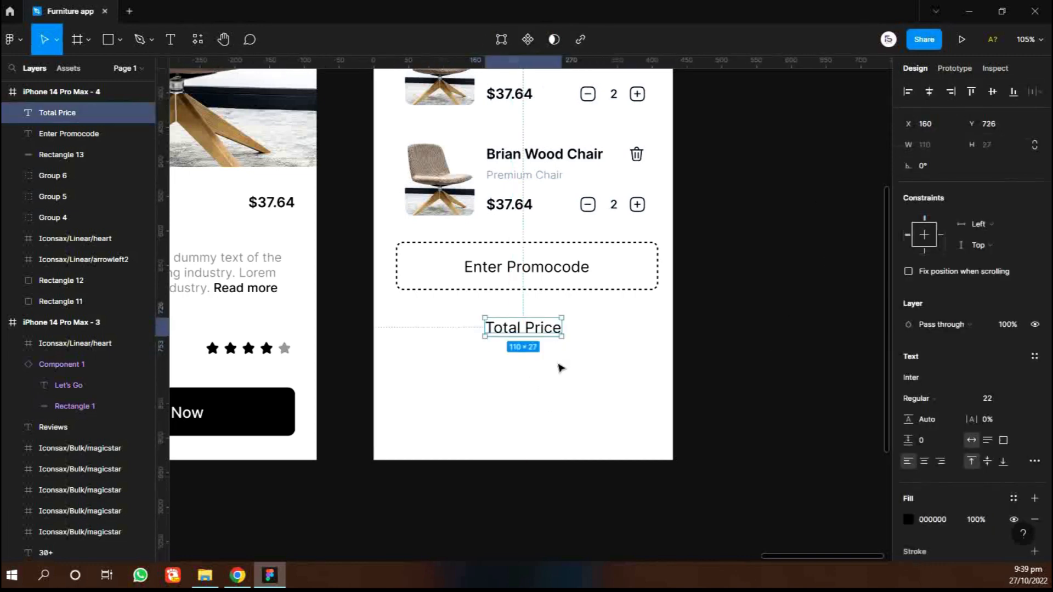
- Duplicate the total price label below itself, change the copy to "$100", and style it Semi Bold at size 44
key(ctrl+d)
key(Return)
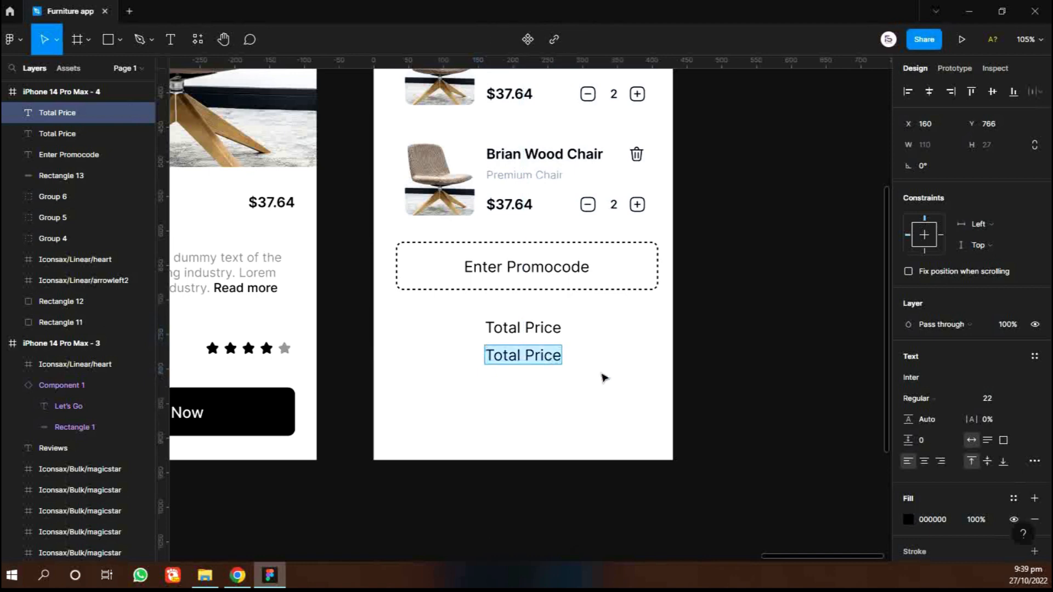
click(919, 403)
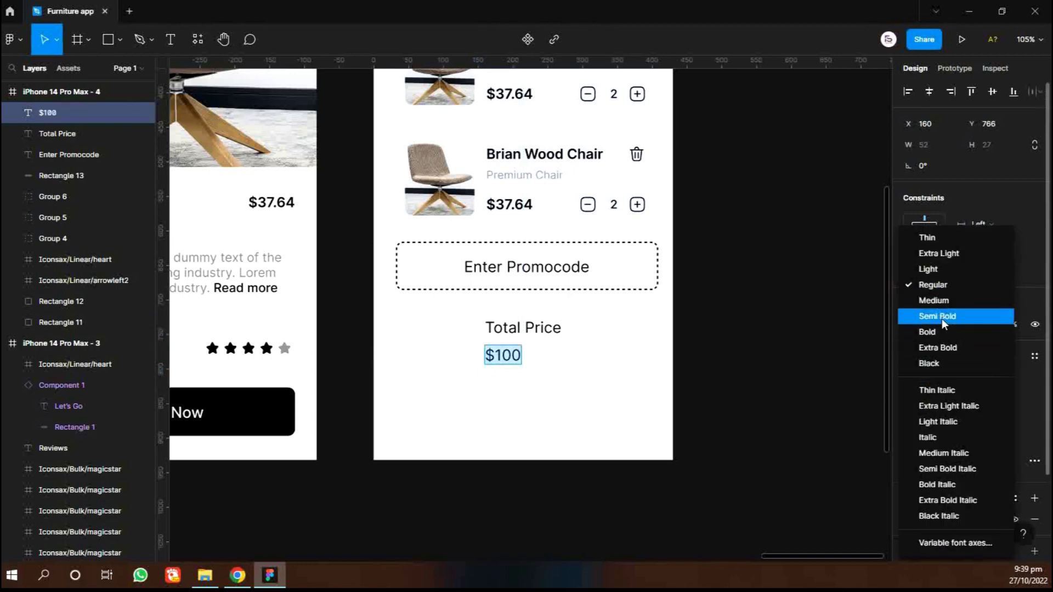
click(942, 317)
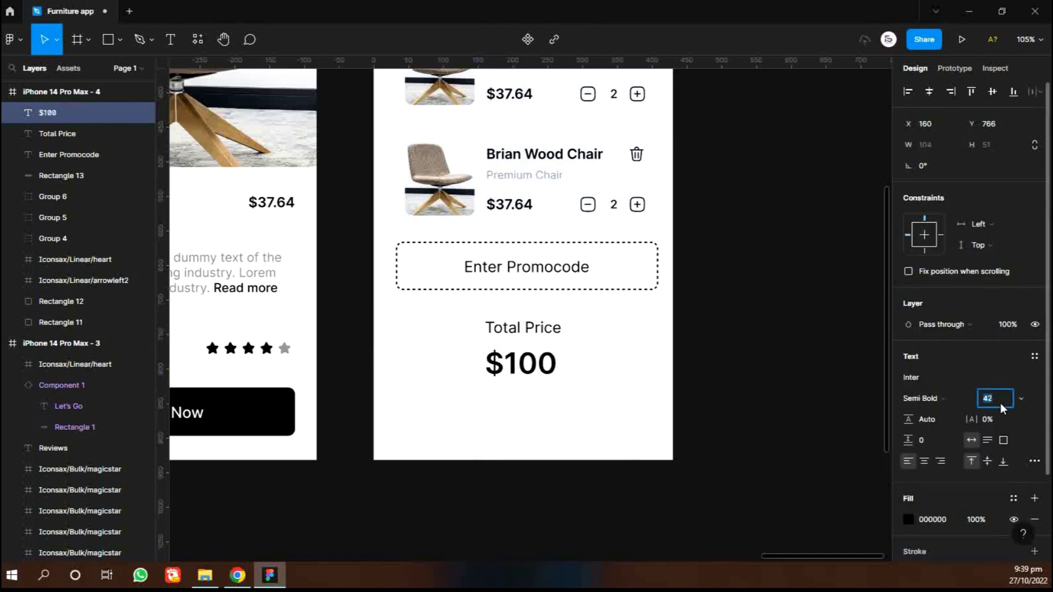
key(Up)
key(Up)
- Set the "Total Price" label's font size to 19 and align it with "$100" on their horizontal centres
click(519, 329)
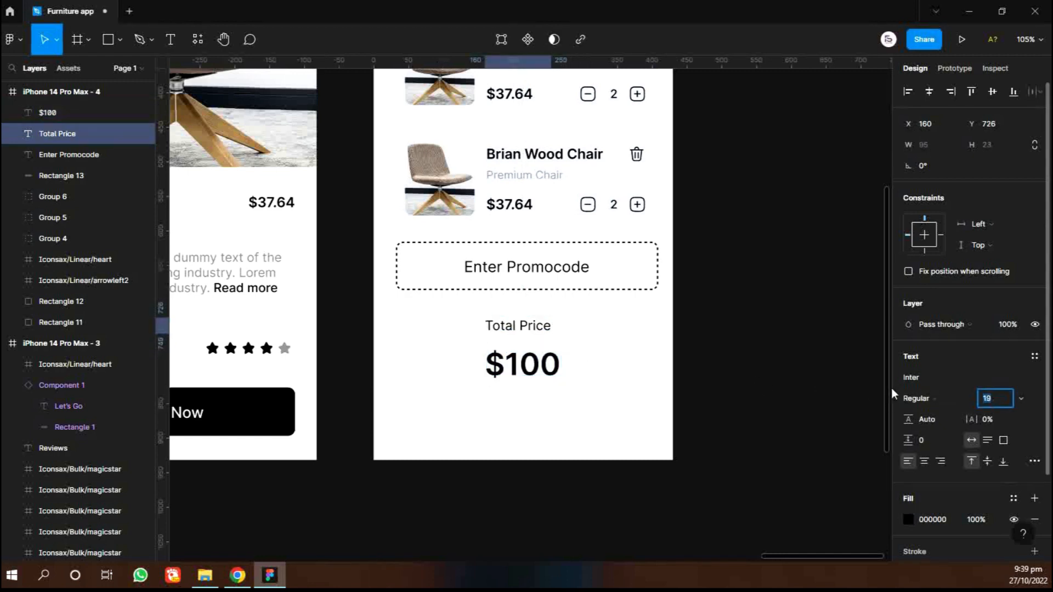
click(735, 373)
click(535, 357)
shift+click(534, 326)
click(928, 91)
- Tighten the gap between "Total Price" and "$100" to 7 and move both up, closer to the promo code box
click(713, 285)
mouse_move(542, 378)
mouse_down()
mouse_move(547, 362)
mouse_move(538, 362)
mouse_up()
shift+click(522, 325)
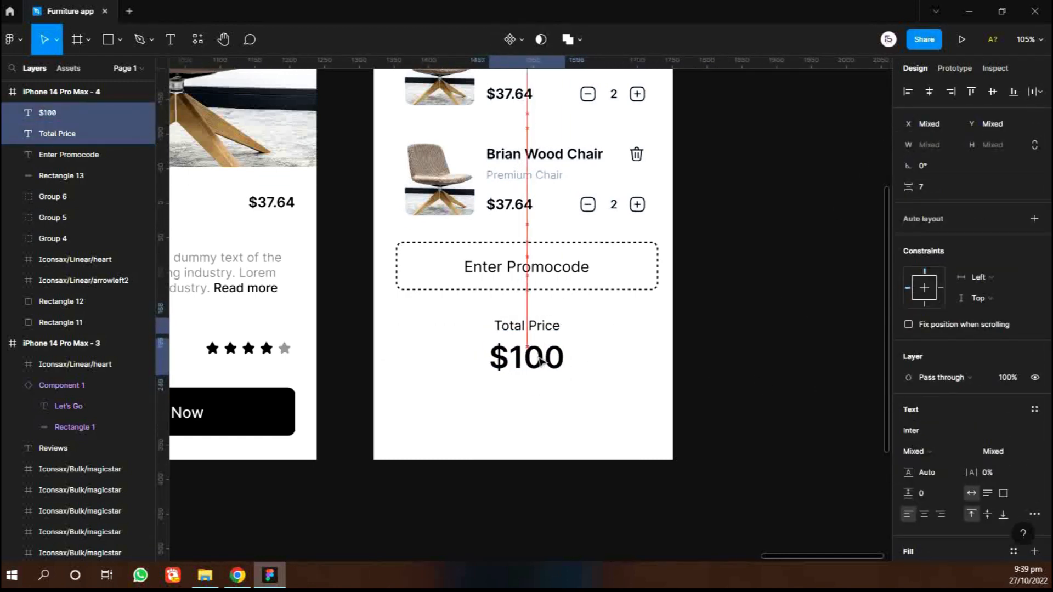
click(749, 407)
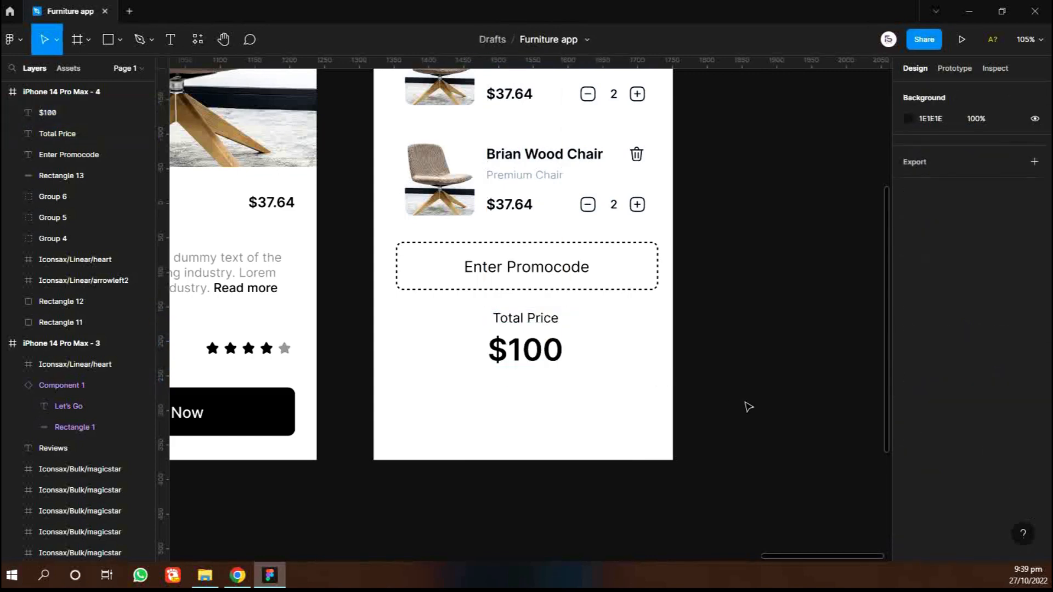
- Copy the Shop Now button from the product detail screen to the cart screen, below the $100 price
scroll(268, 421, left, 1)
click(268, 420)
drag(268, 421, 626, 417)
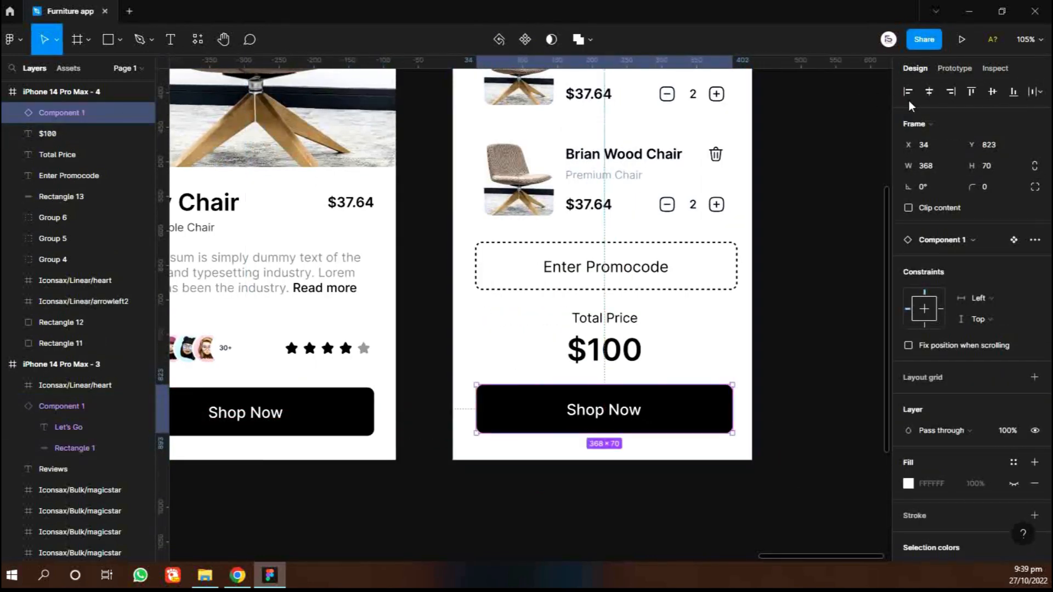
- Change the copied button's label to "Checkout" and view all four finished screens together
double_click(626, 412)
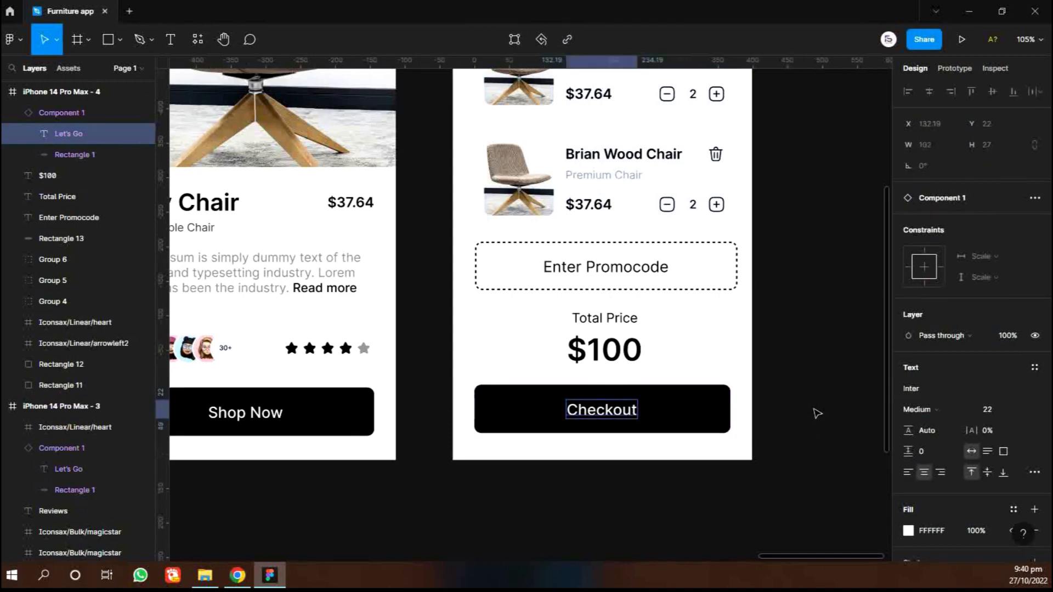
scroll(708, 379, down, 5)
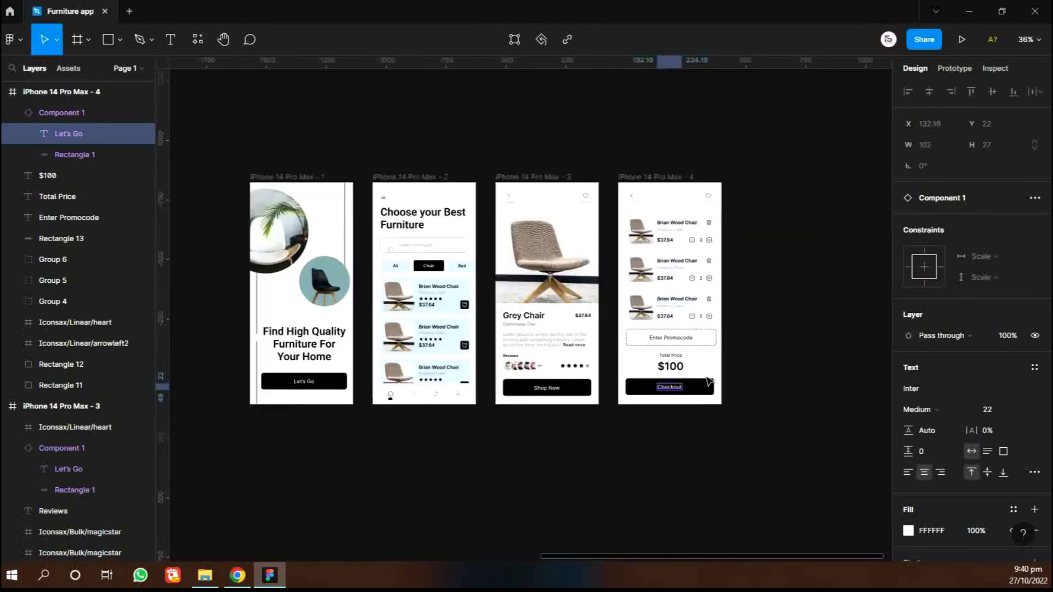
scroll(396, 361, up, 3)
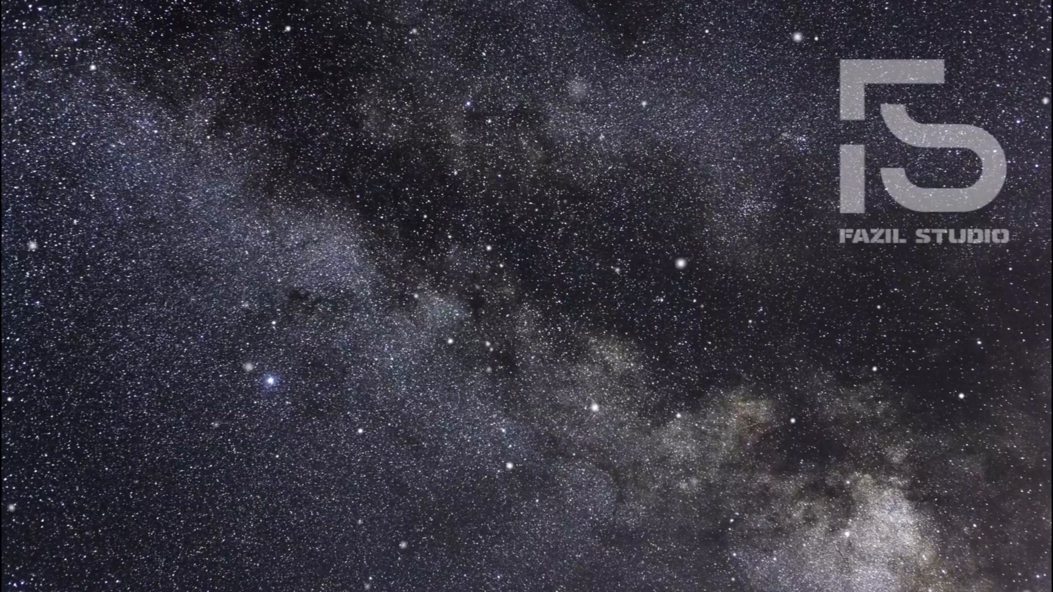